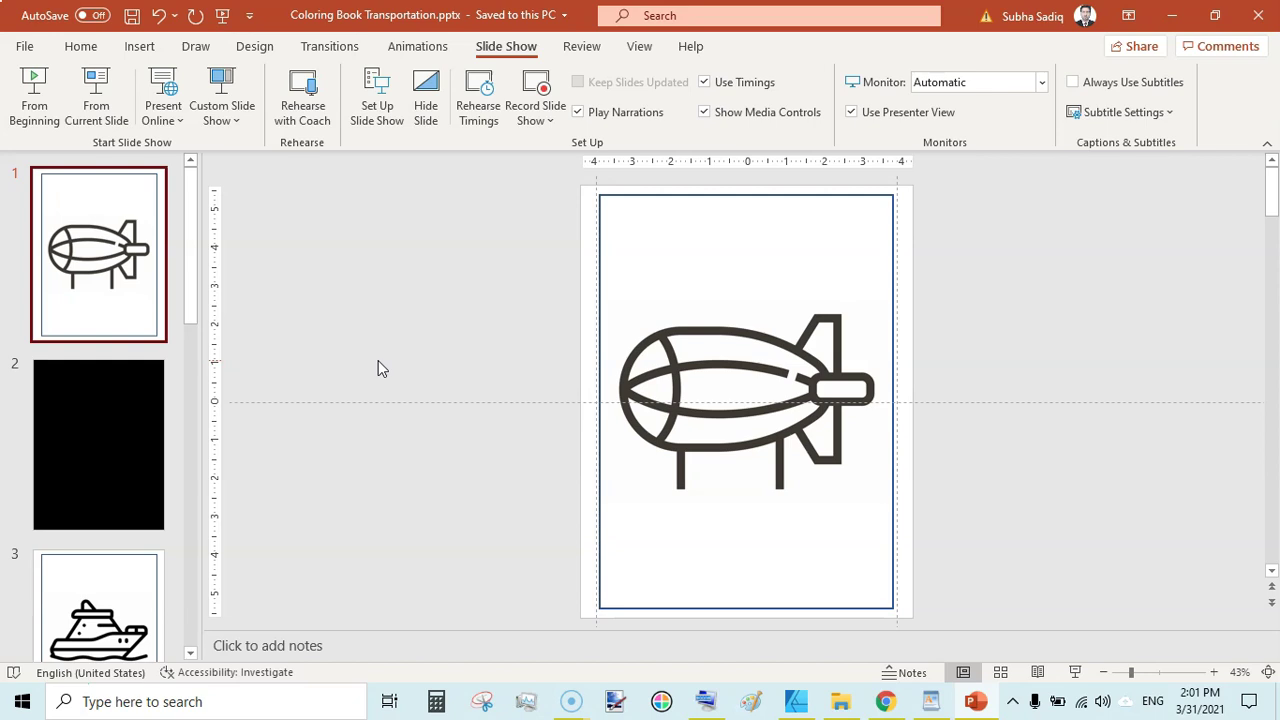
Step: Switch to Chrome to view the YouTube channel's uploaded videos, and return to the PowerPoint presentation
left_click(885, 702)
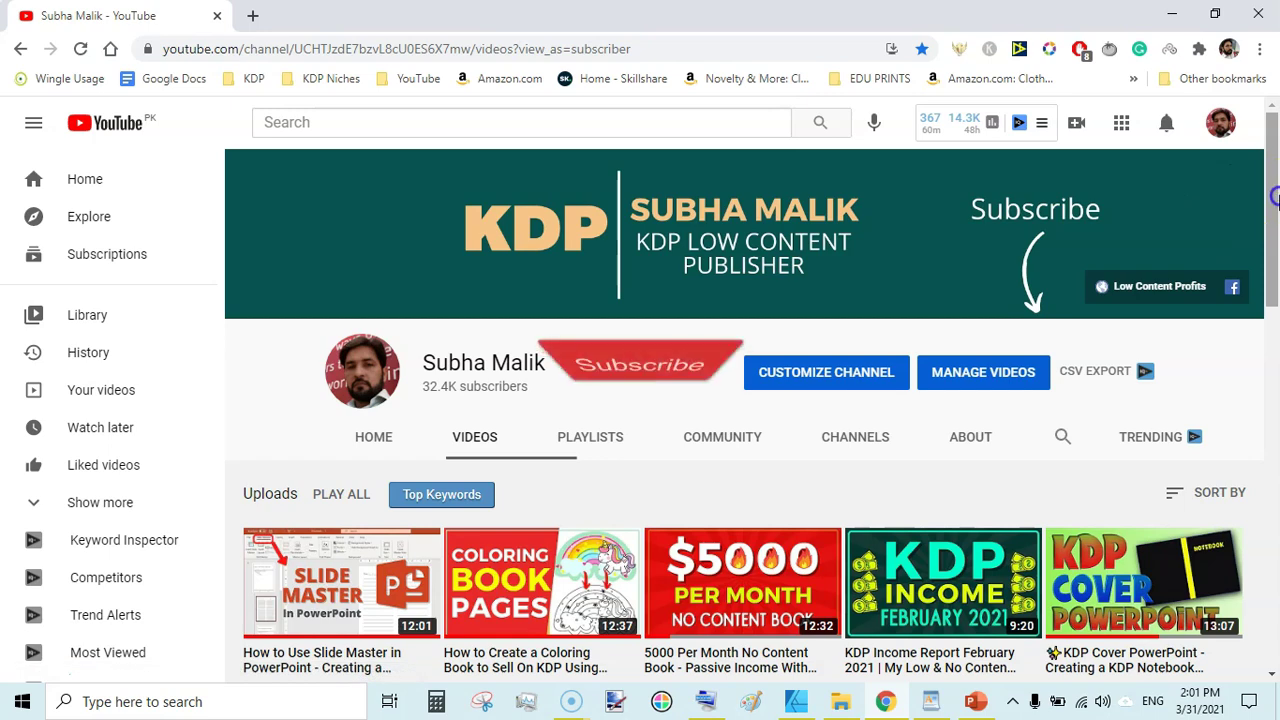
scroll(1275, 215, "down", 1)
mouse_move(1275, 215)
left_mouse_down()
mouse_move(1275, 310)
mouse_move(1275, 200)
left_mouse_up()
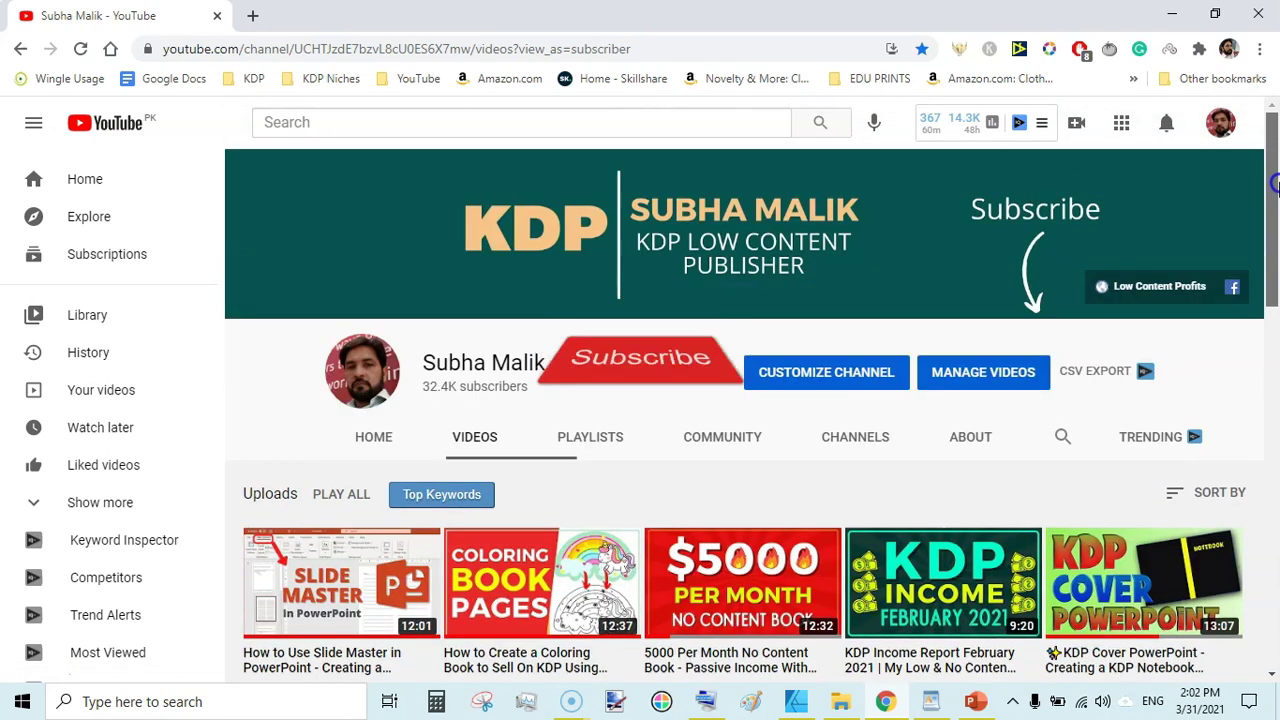
left_click(975, 701)
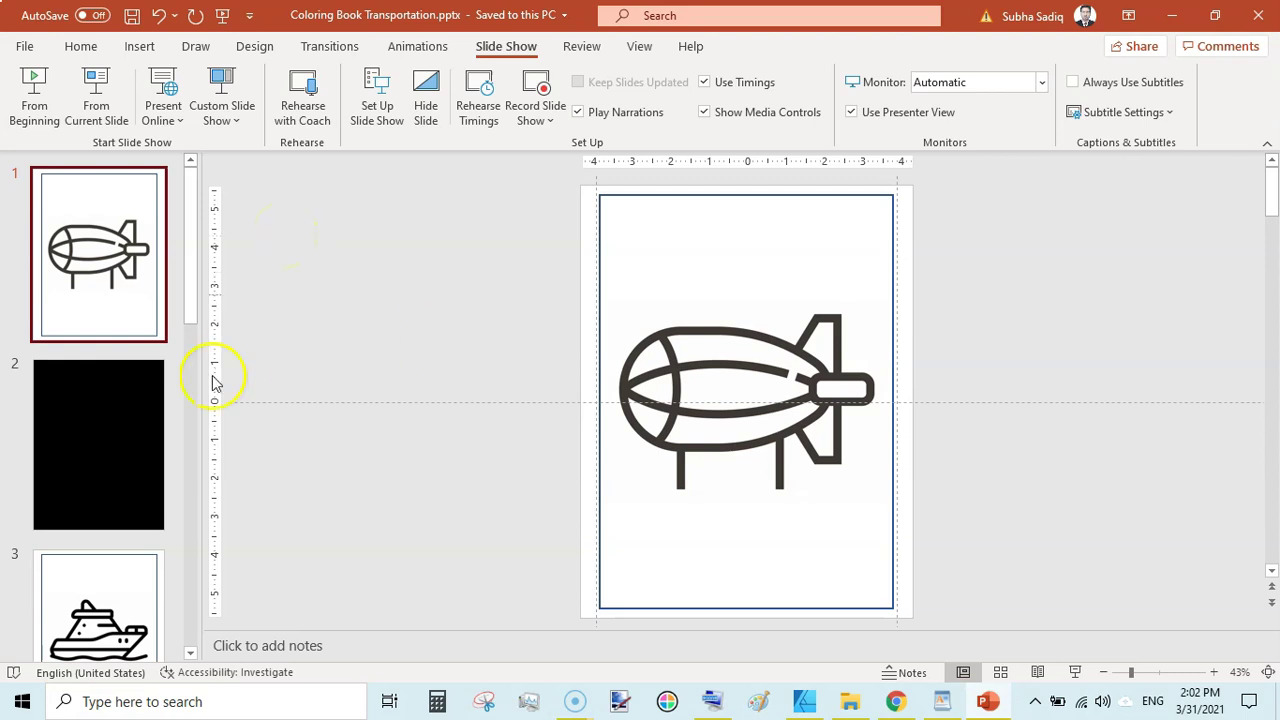
Step: Compare the airship coloring page on slide 1 with the black backing page on slide 2
left_click(122, 430)
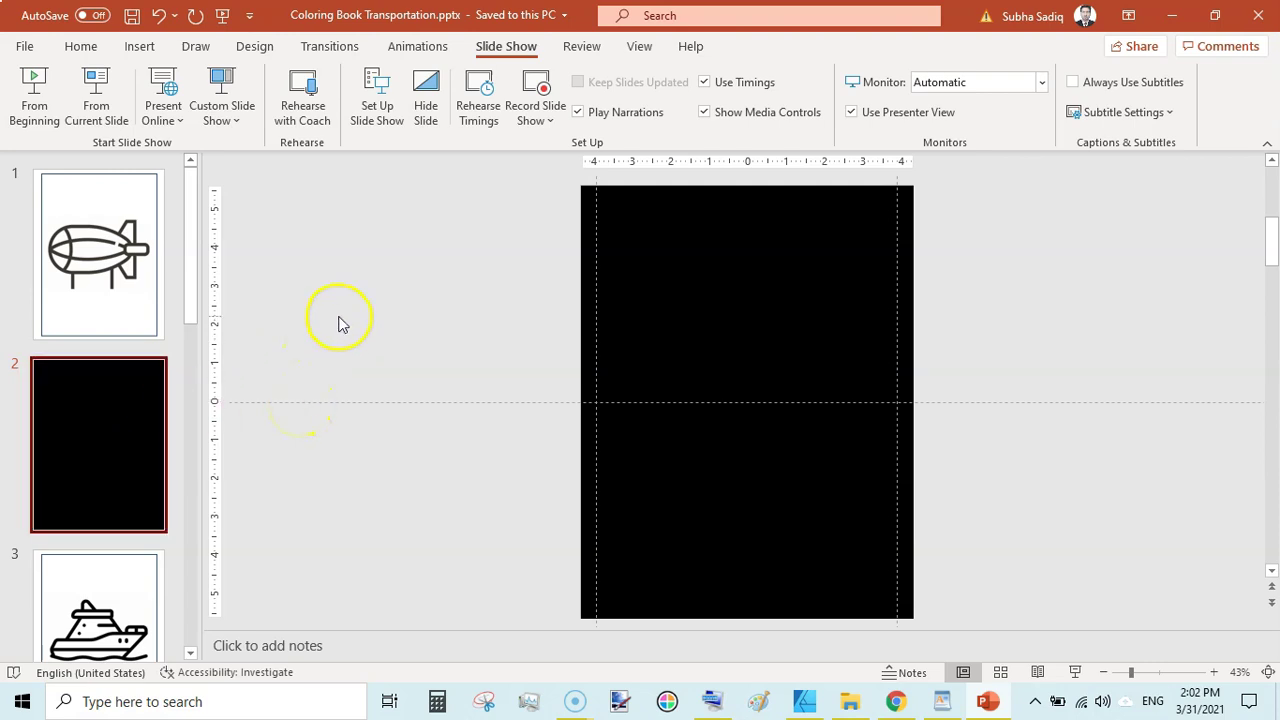
left_click(110, 250)
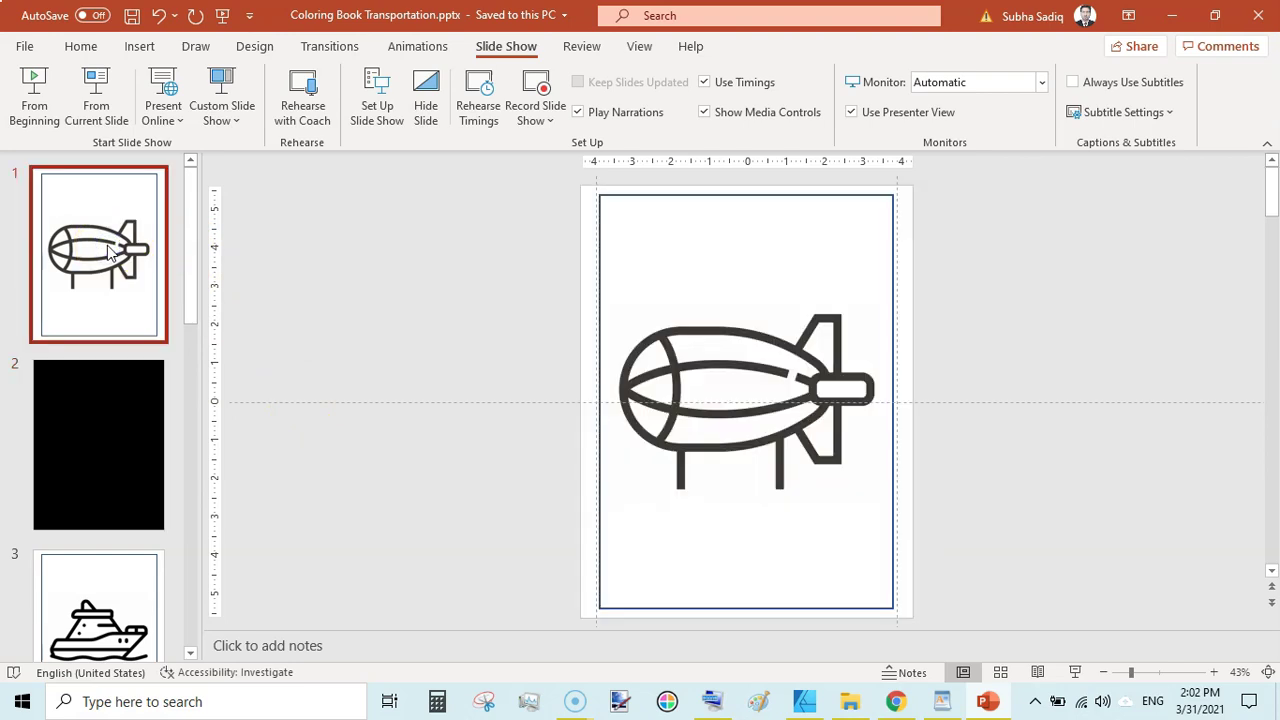
left_click(106, 411)
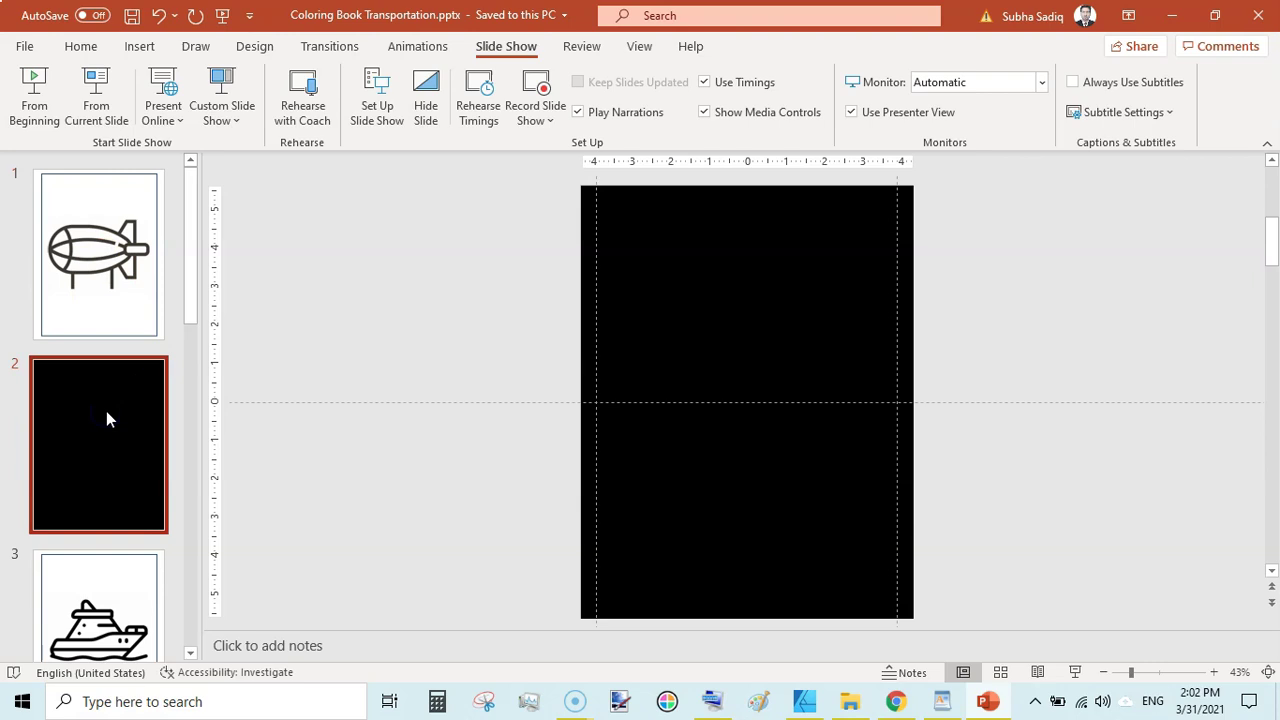
left_click(443, 281)
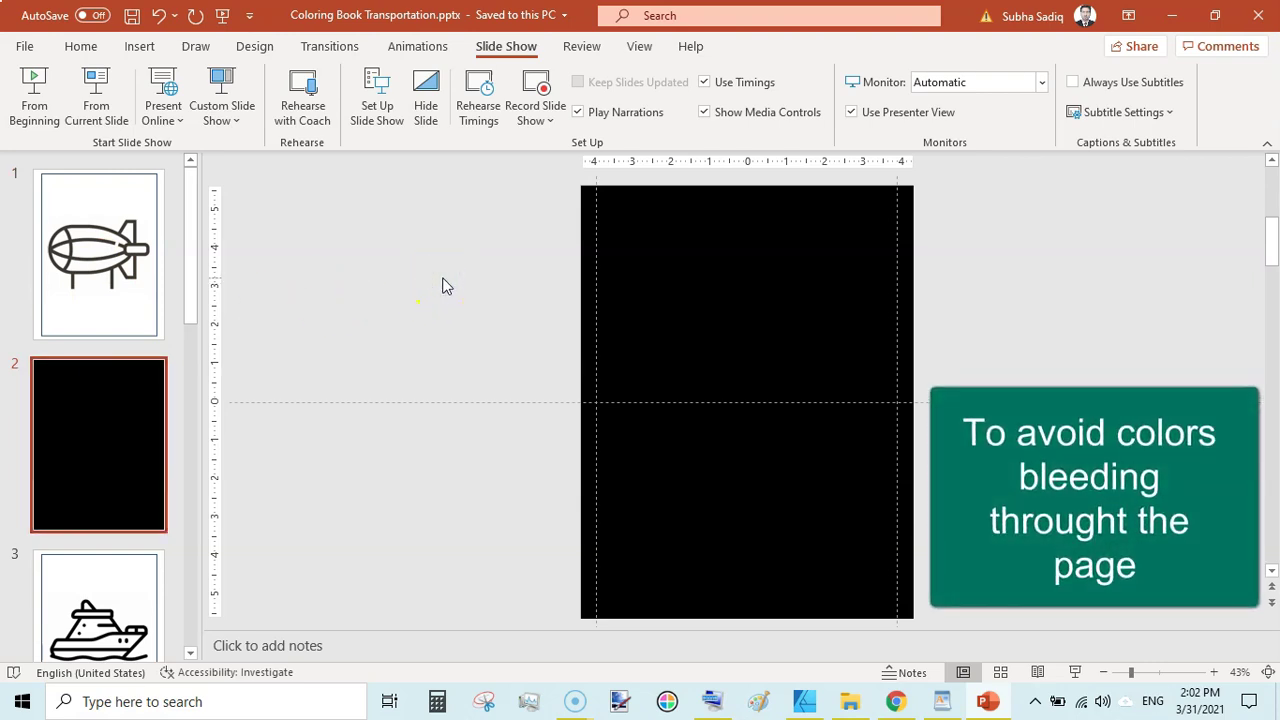
left_click(309, 247)
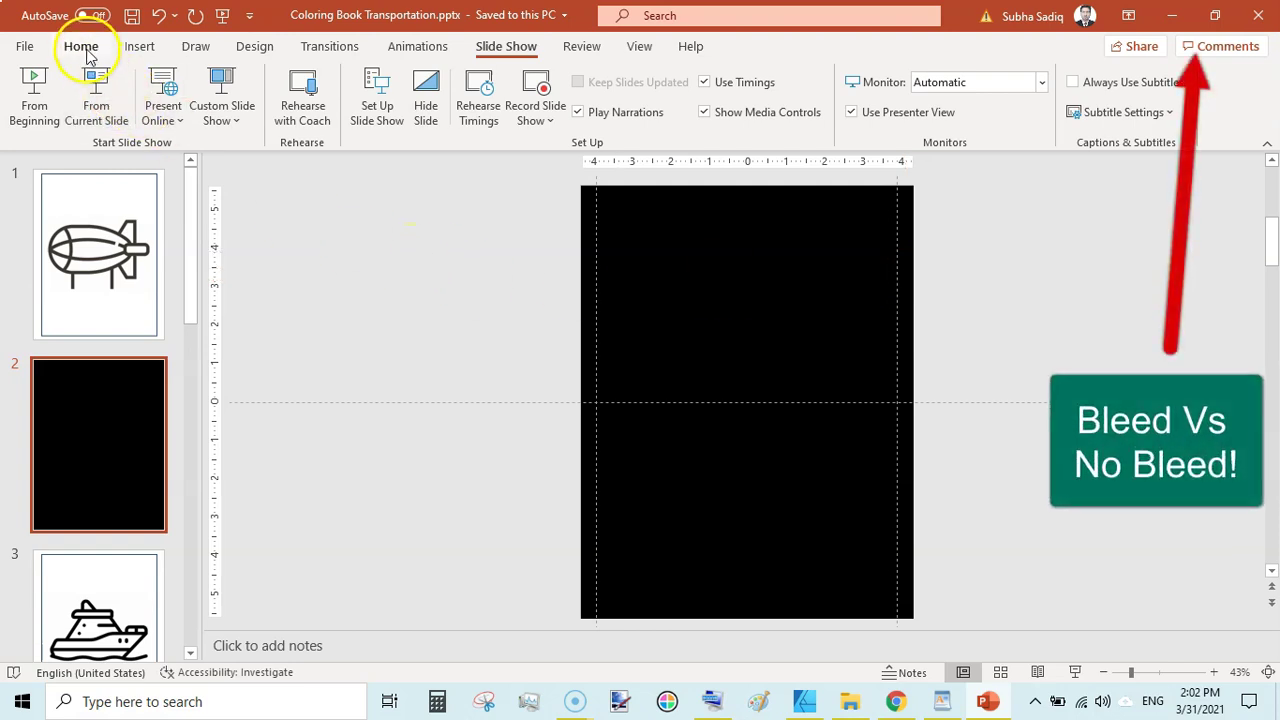
Step: Check the custom slide size settings of the transportation coloring book
left_click(252, 47)
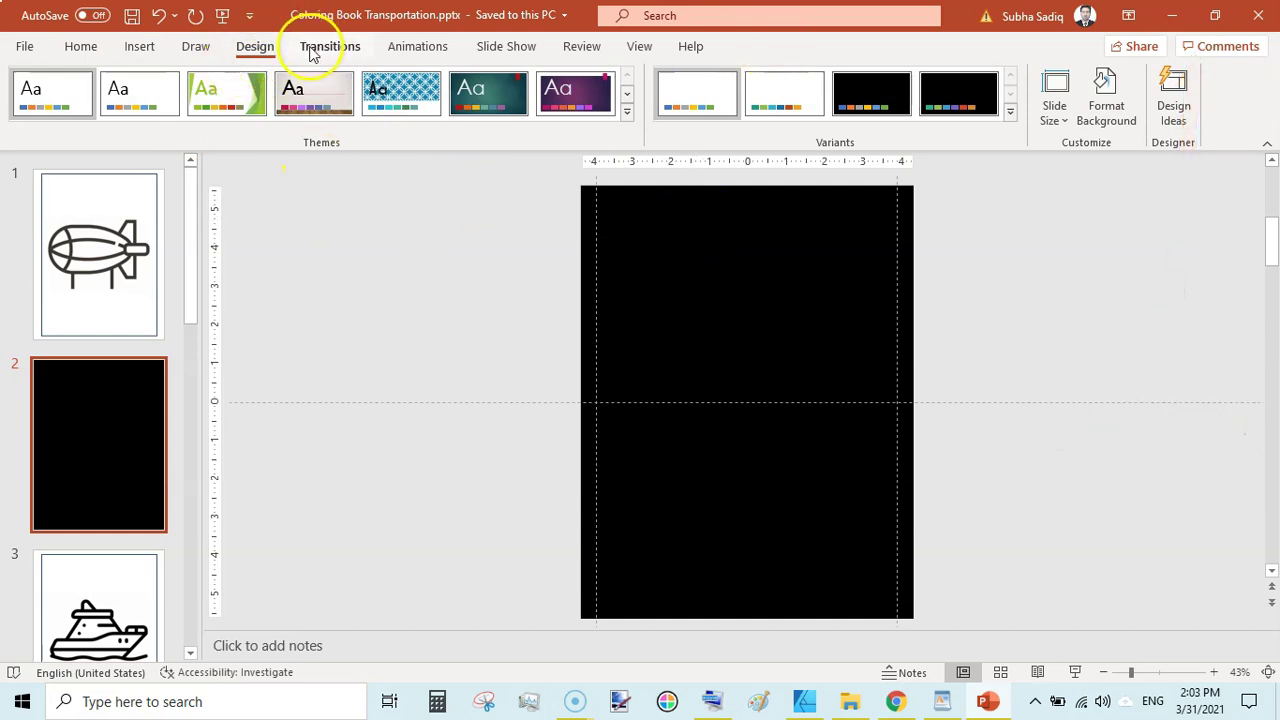
left_click(1055, 112)
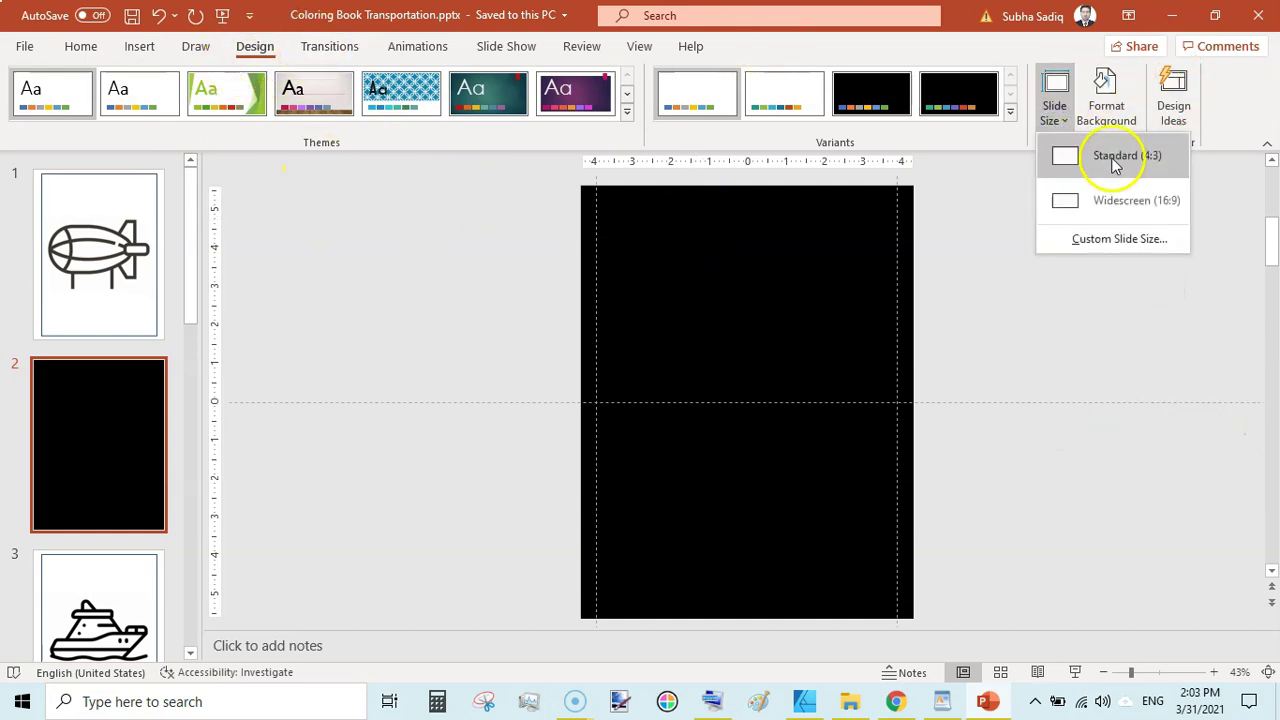
left_click(1110, 238)
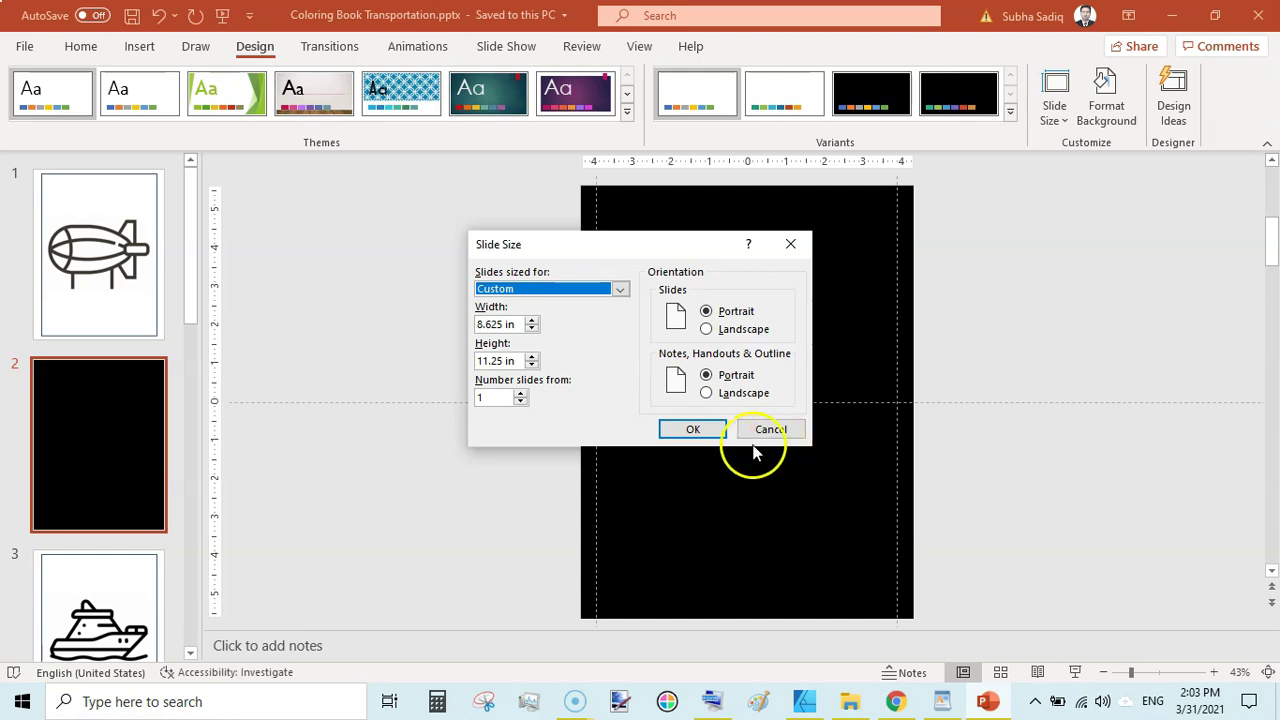
left_click(693, 429)
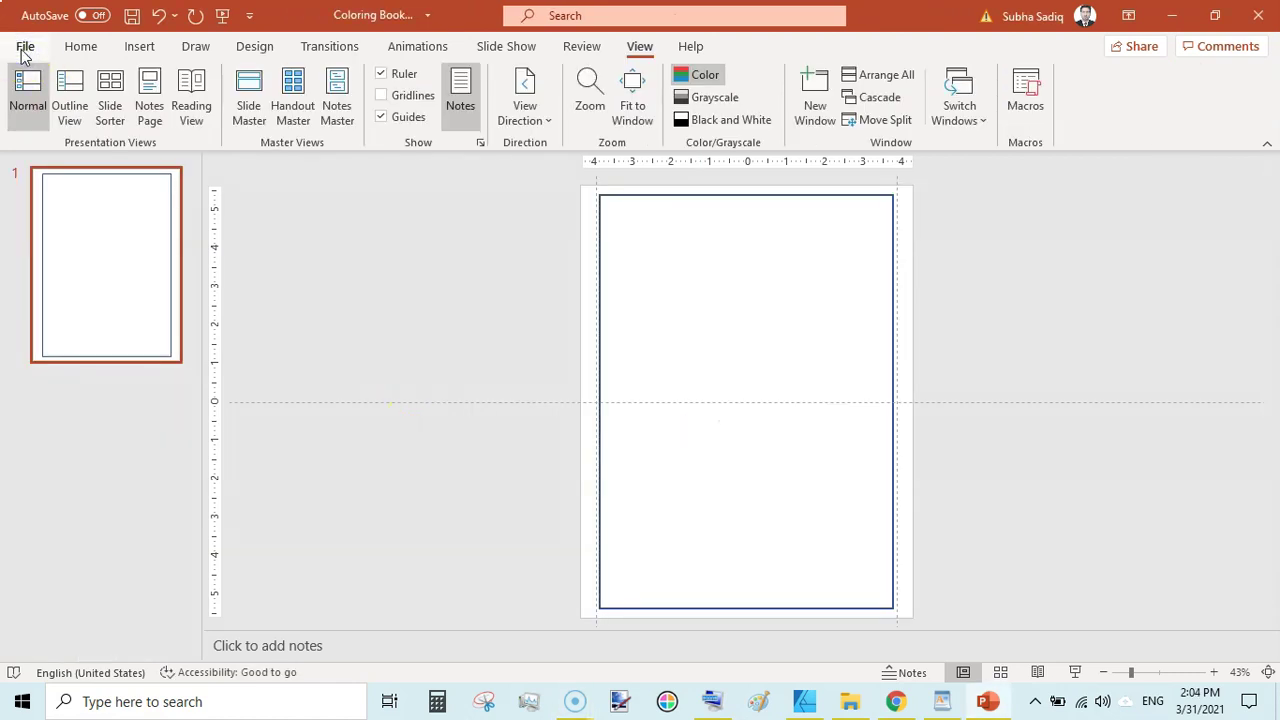
Step: Create a new blank presentation and delete the title and subtitle placeholders from its first slide
left_click(24, 50)
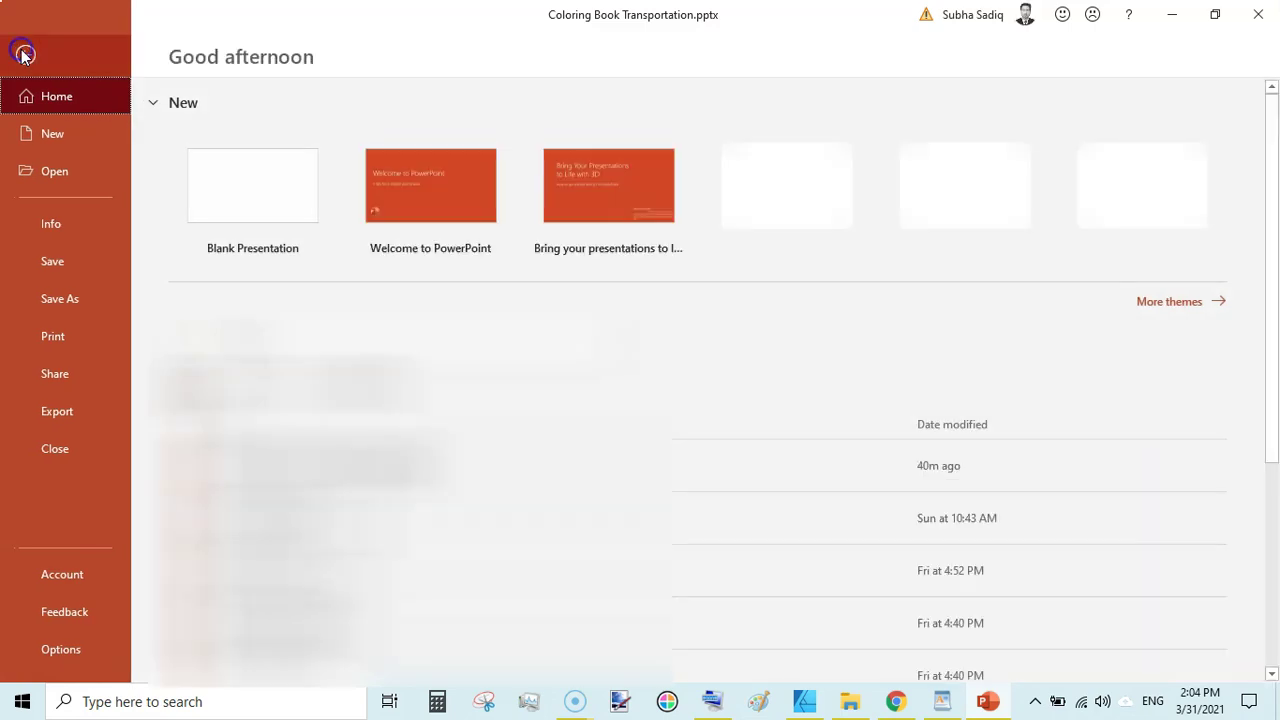
left_click(310, 236)
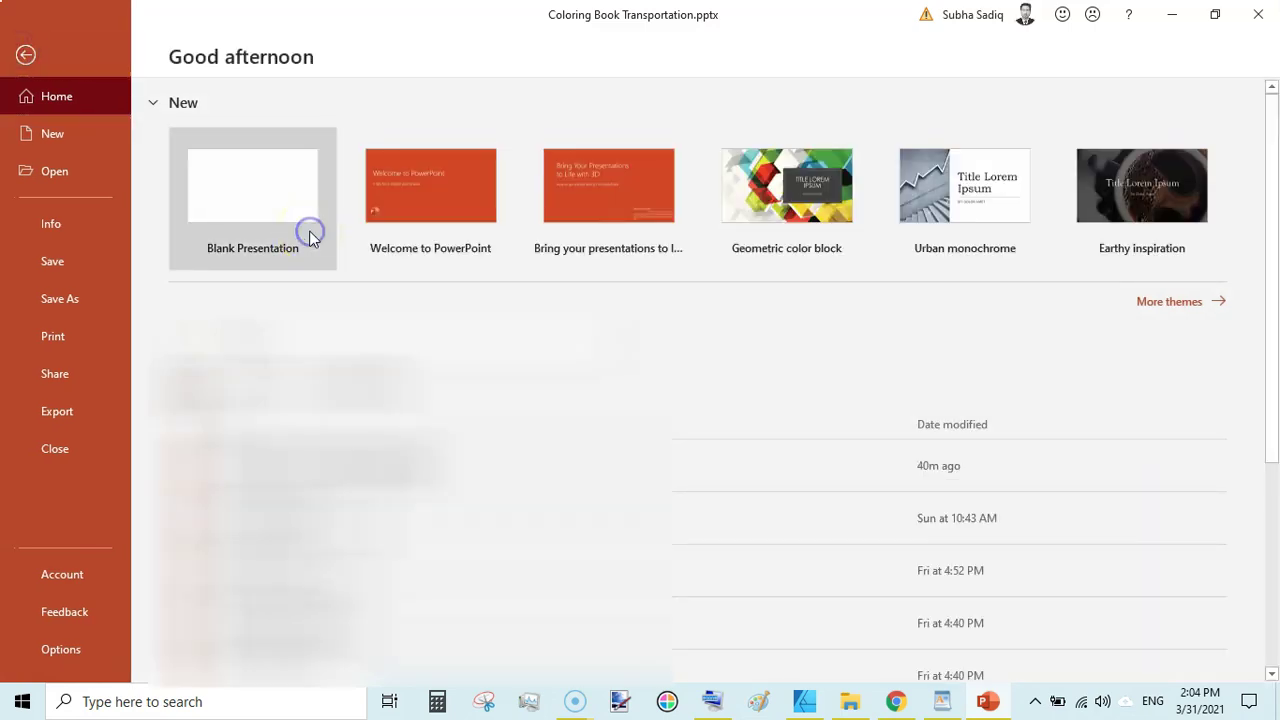
left_click(395, 215)
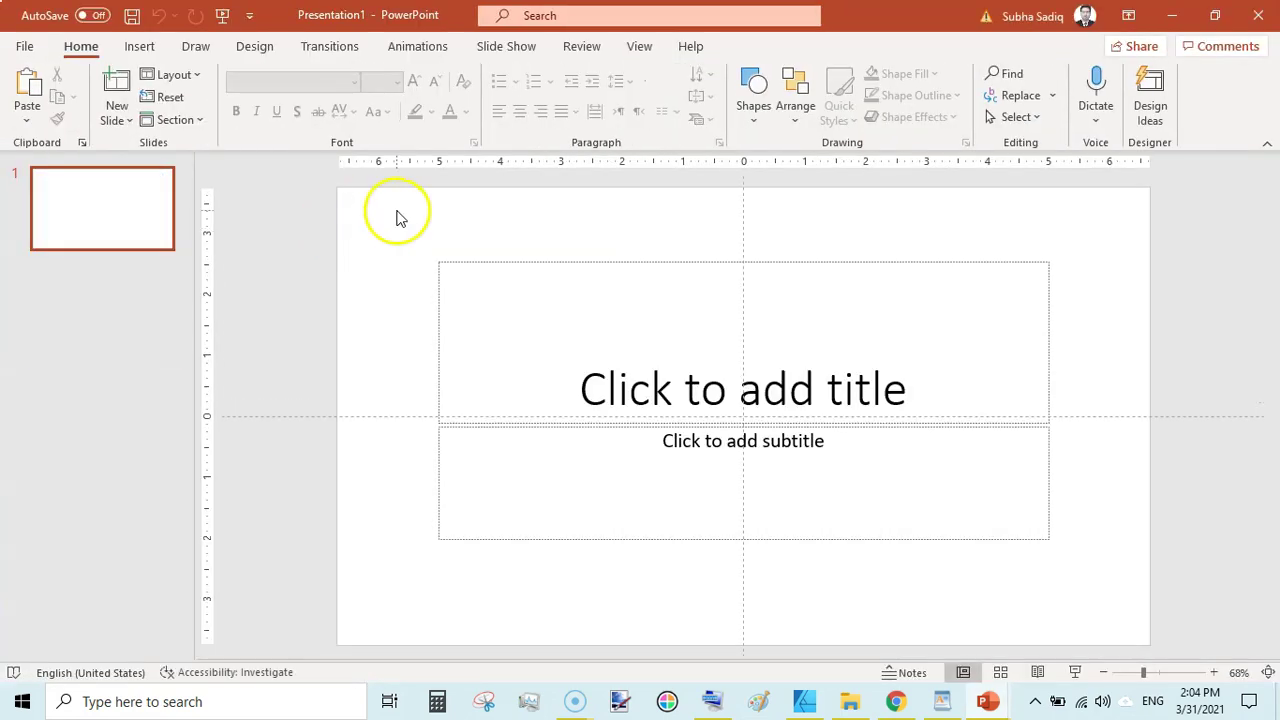
key("ctrl+a")
key("Delete")
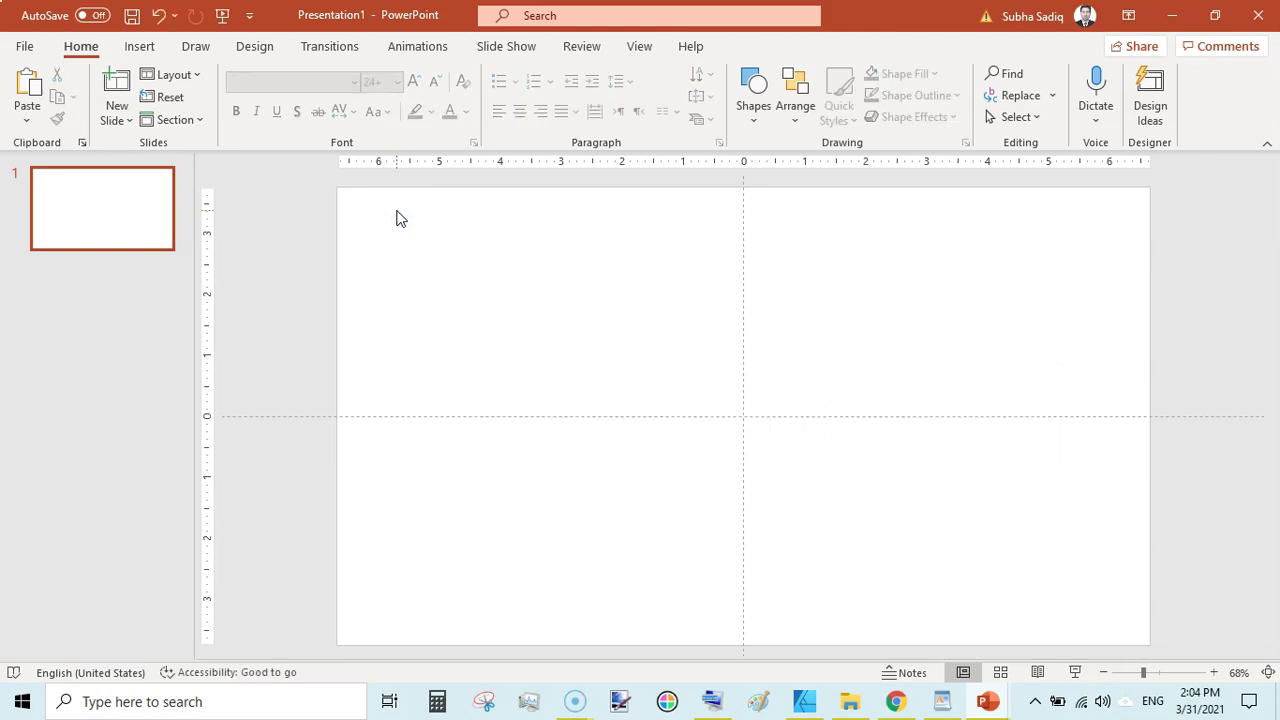
Step: Open the custom slide size settings and enter 8,625 in as the width
left_click(255, 45)
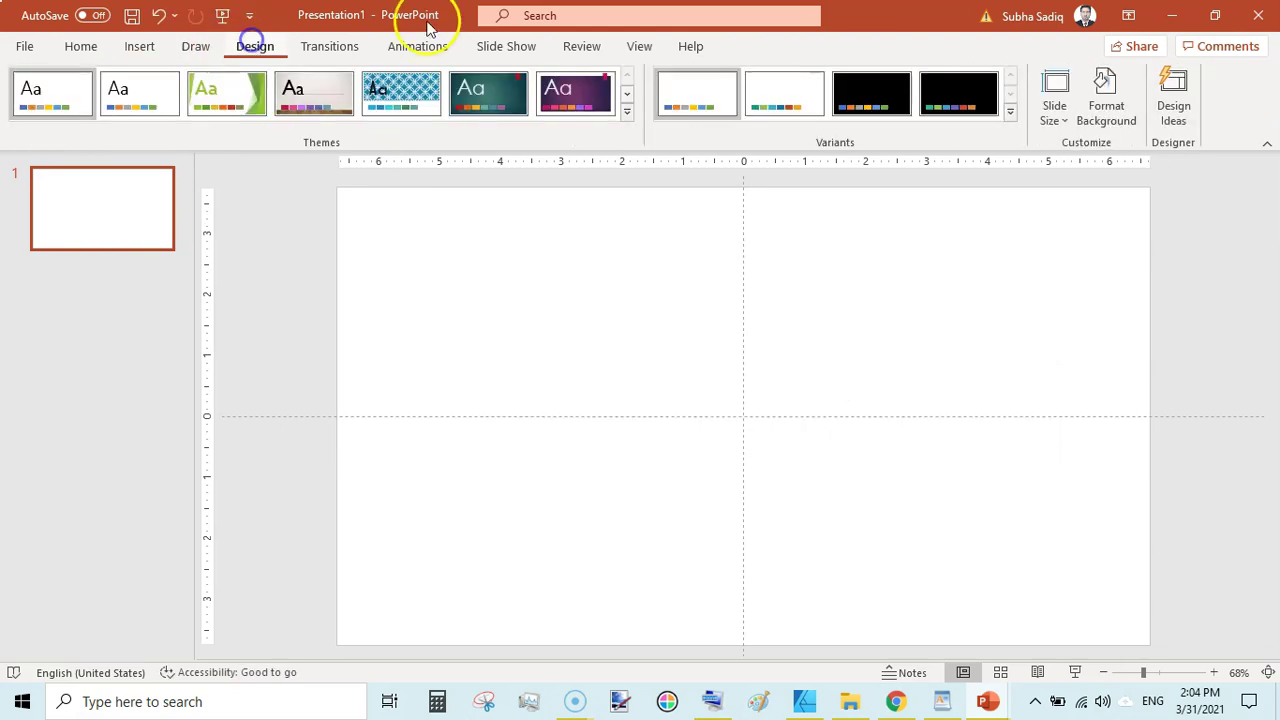
left_click(1053, 110)
left_click(1090, 240)
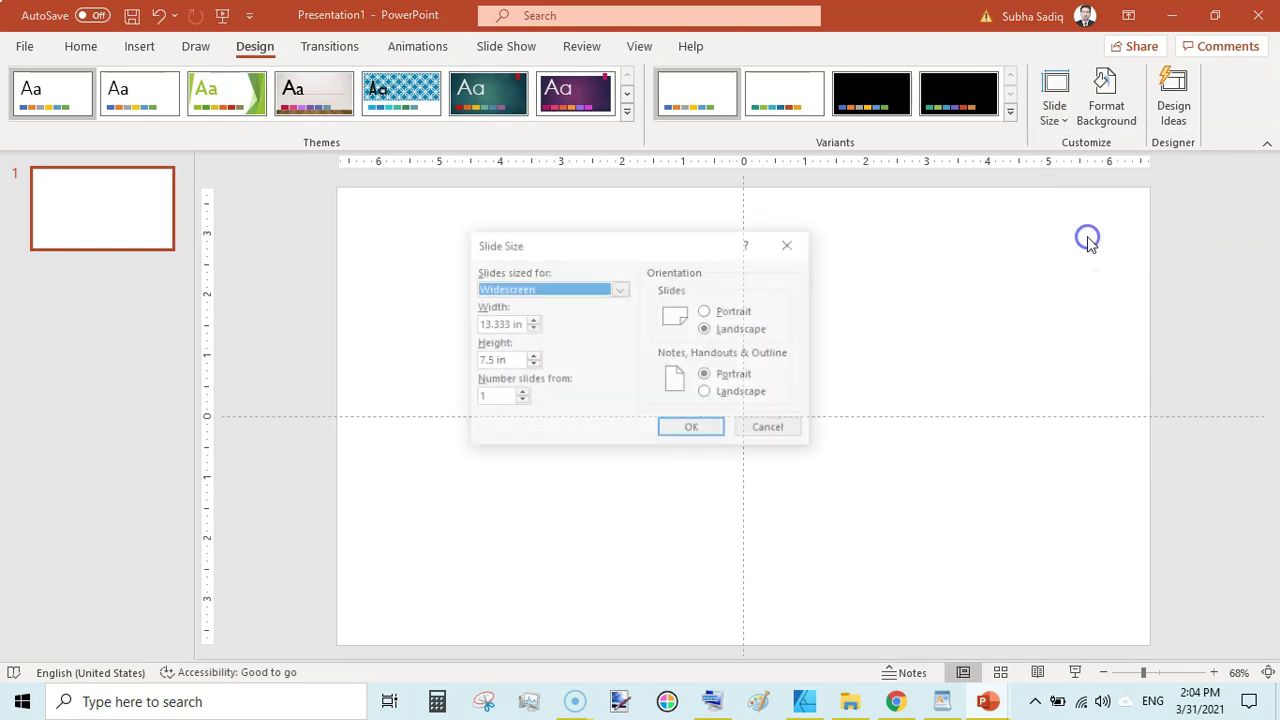
left_click(512, 323)
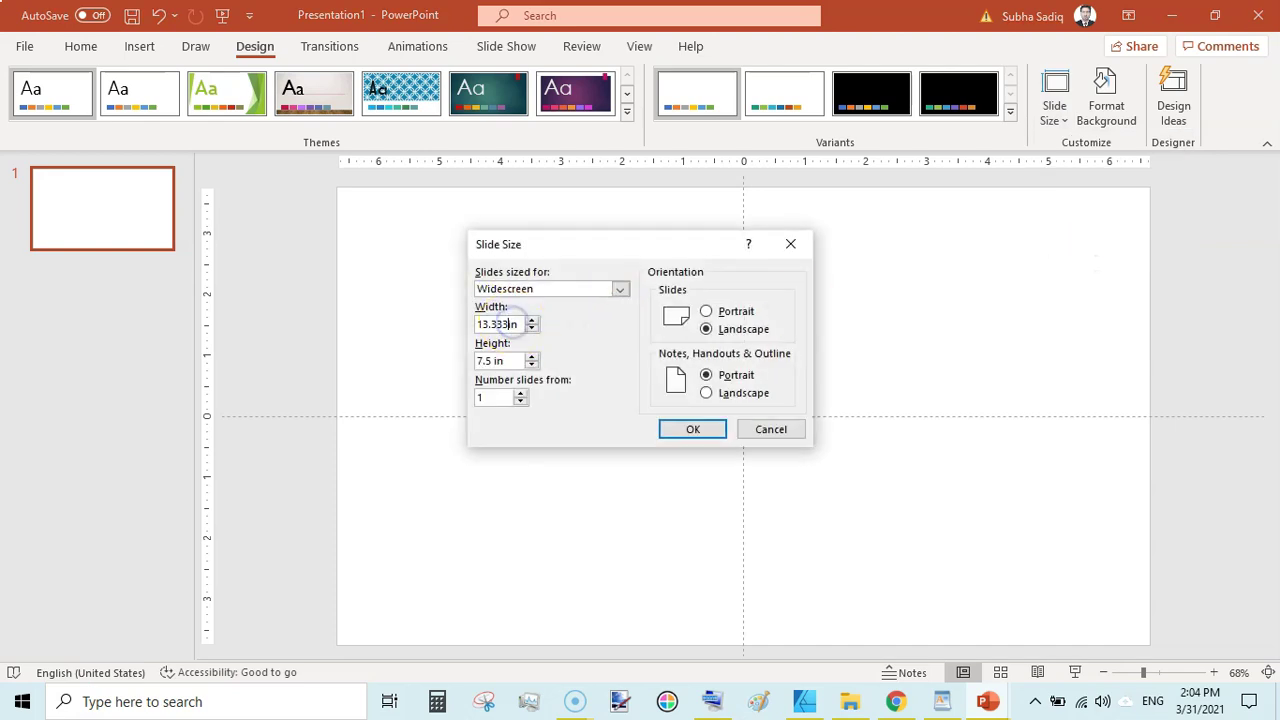
key("BackSpace")
key("BackSpace")
key("BackSpace")
key("BackSpace")
key("BackSpace")
key("BackSpace")
key("BackSpace")
type("8.625")
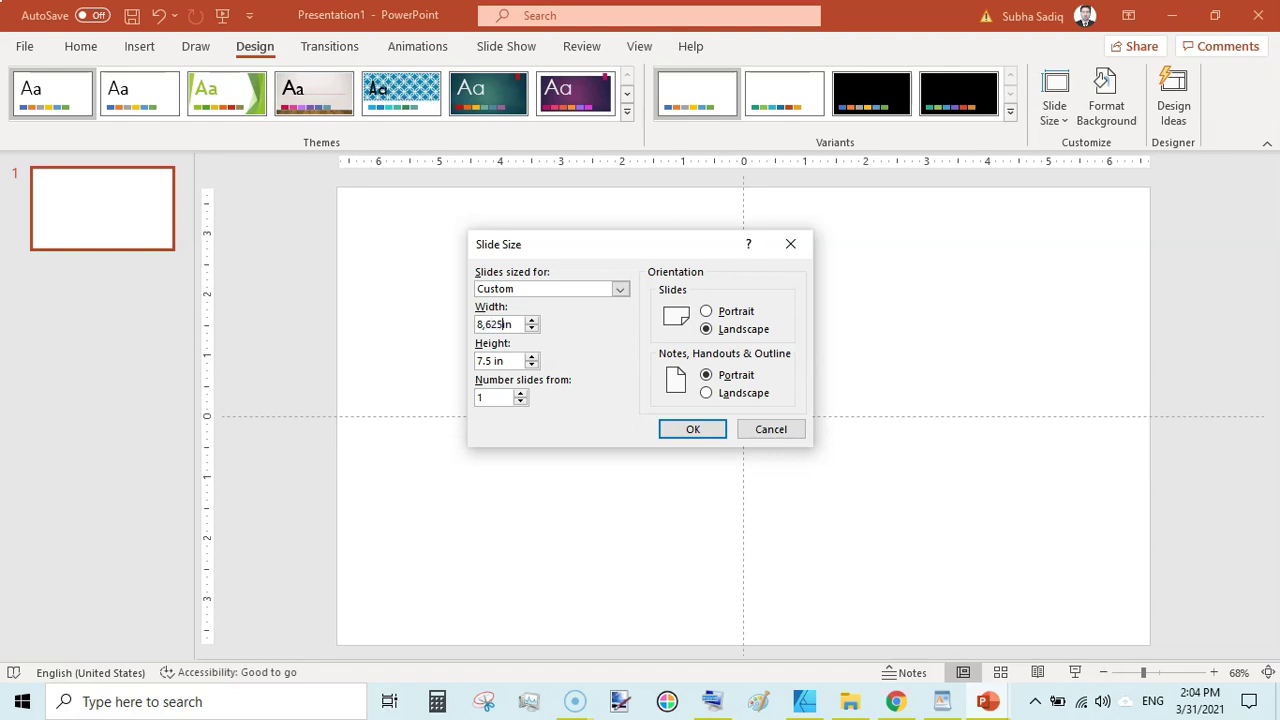
type(",625")
Step: Replace the slide height with 7 in
left_click(486, 358)
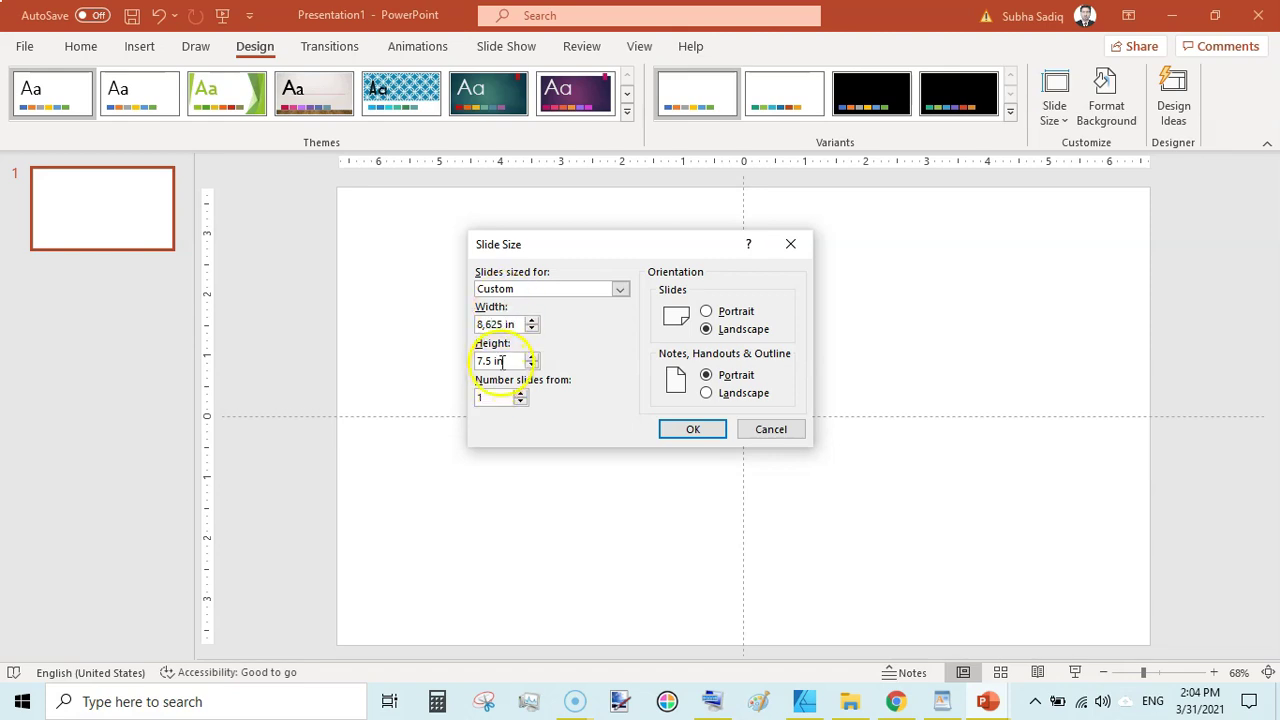
key("BackSpace")
key("BackSpace")
key("BackSpace")
key("BackSpace")
key("BackSpace")
key("BackSpace")
type("7")
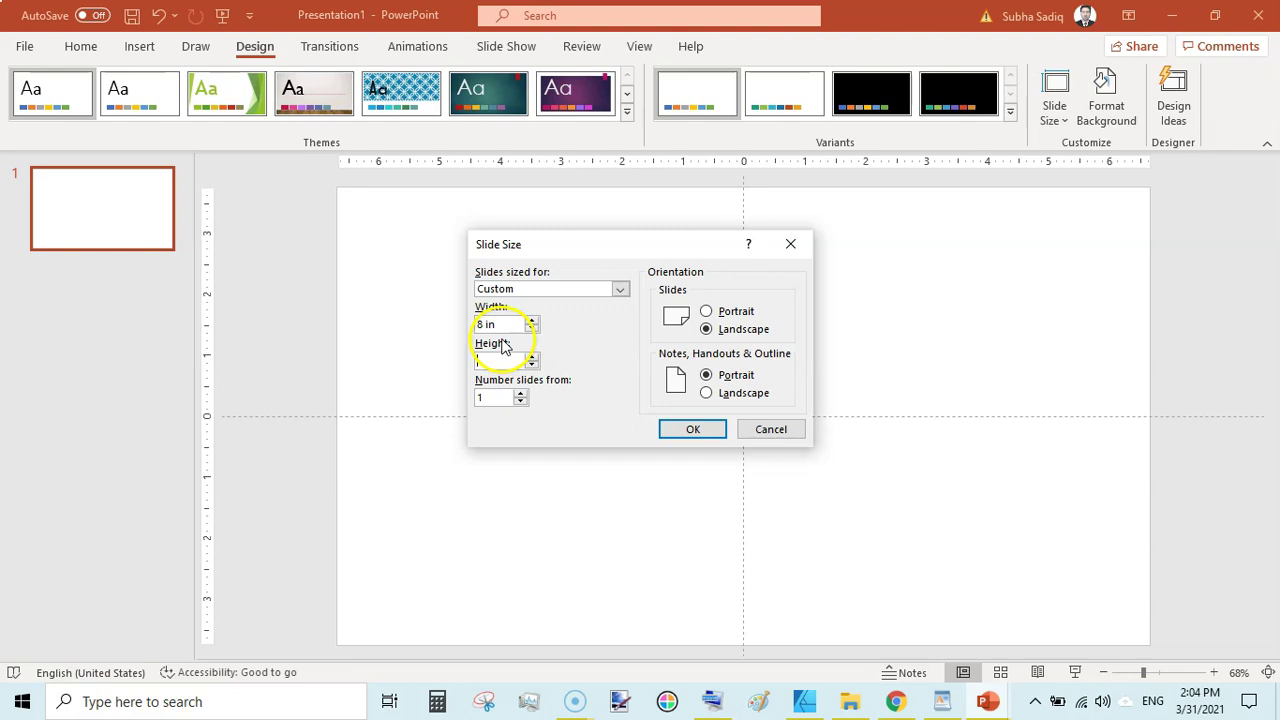
Step: Set the slide width to 8.625 in and the height to 11.25 in, scaling the content with Ensure Fit
left_click(494, 322)
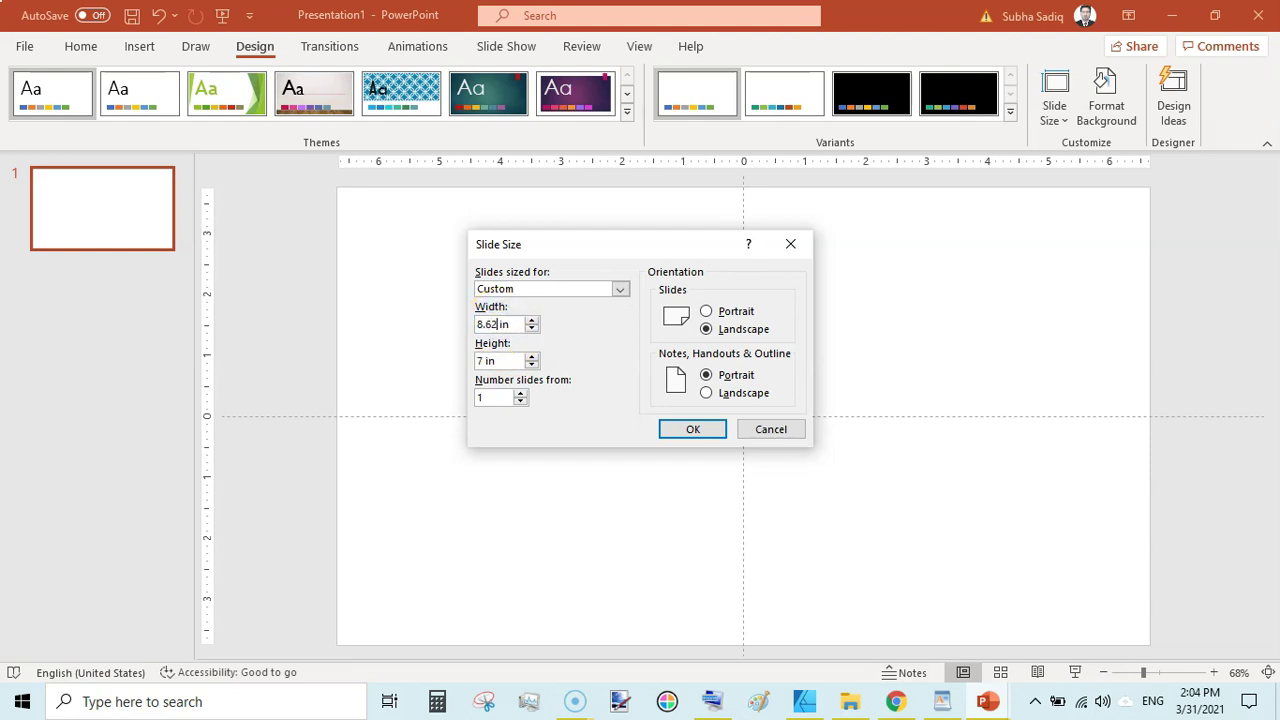
left_click(502, 360)
type("11.25")
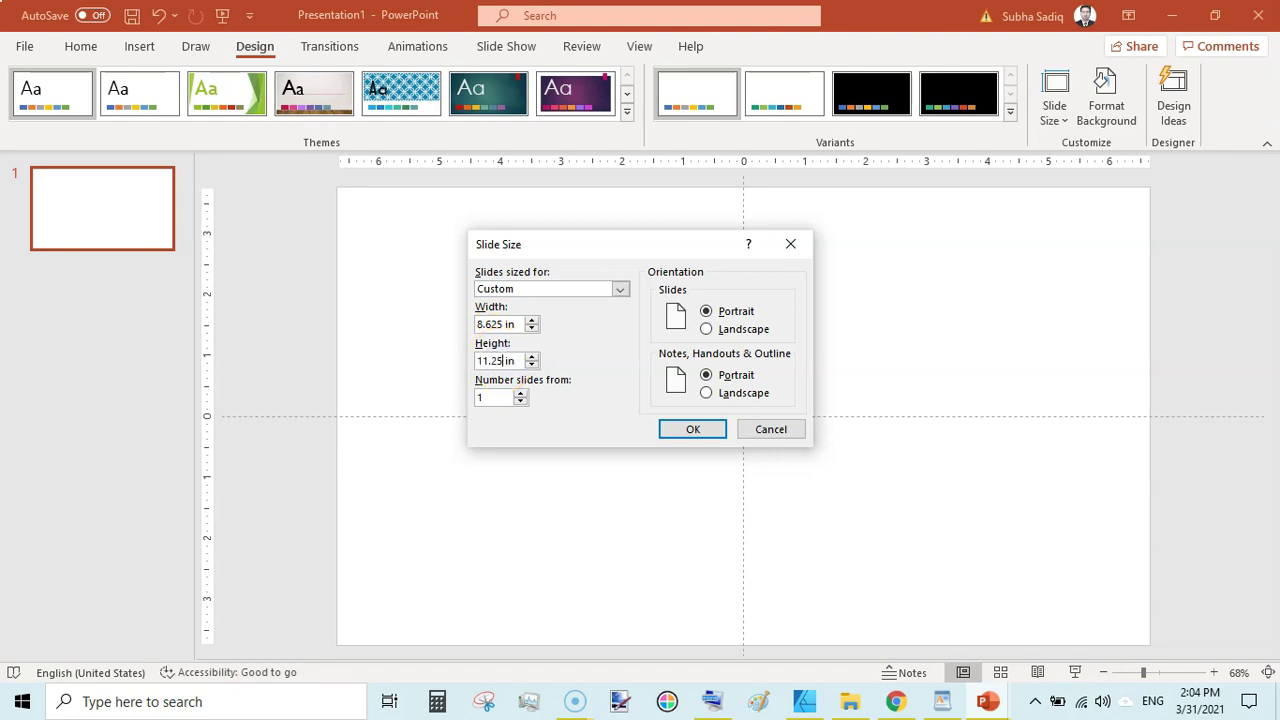
left_click(674, 431)
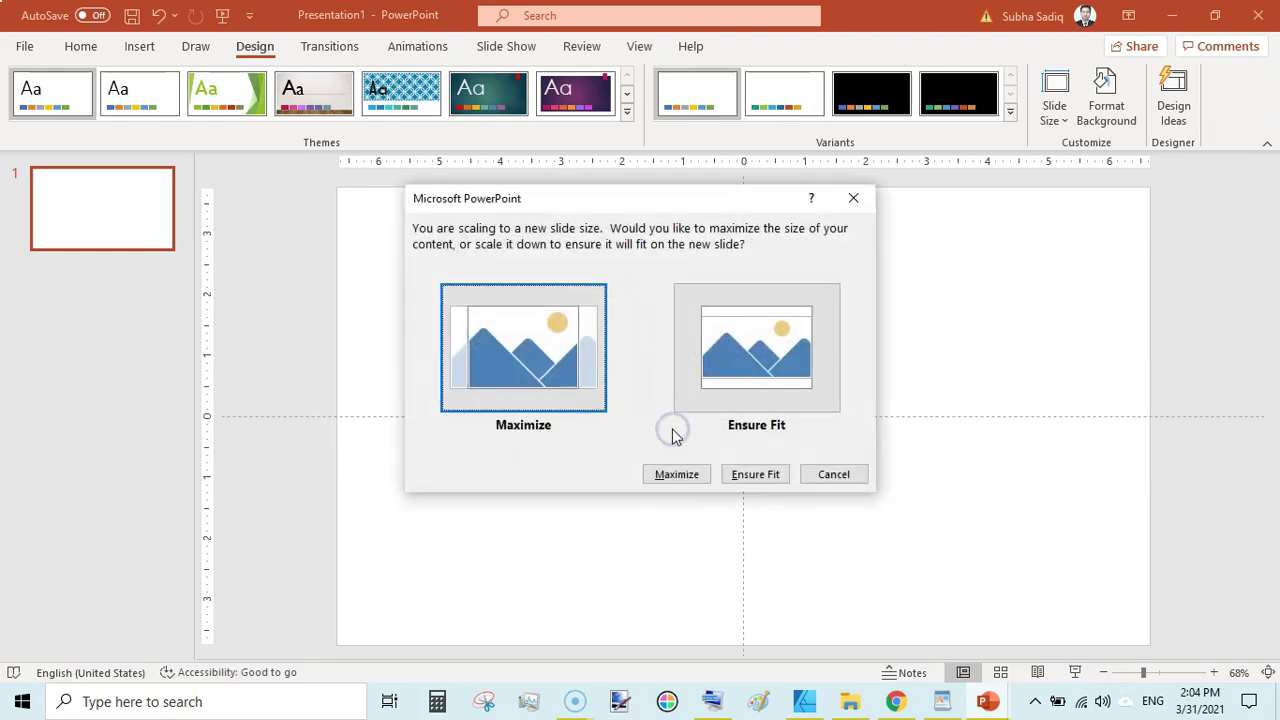
left_click(758, 474)
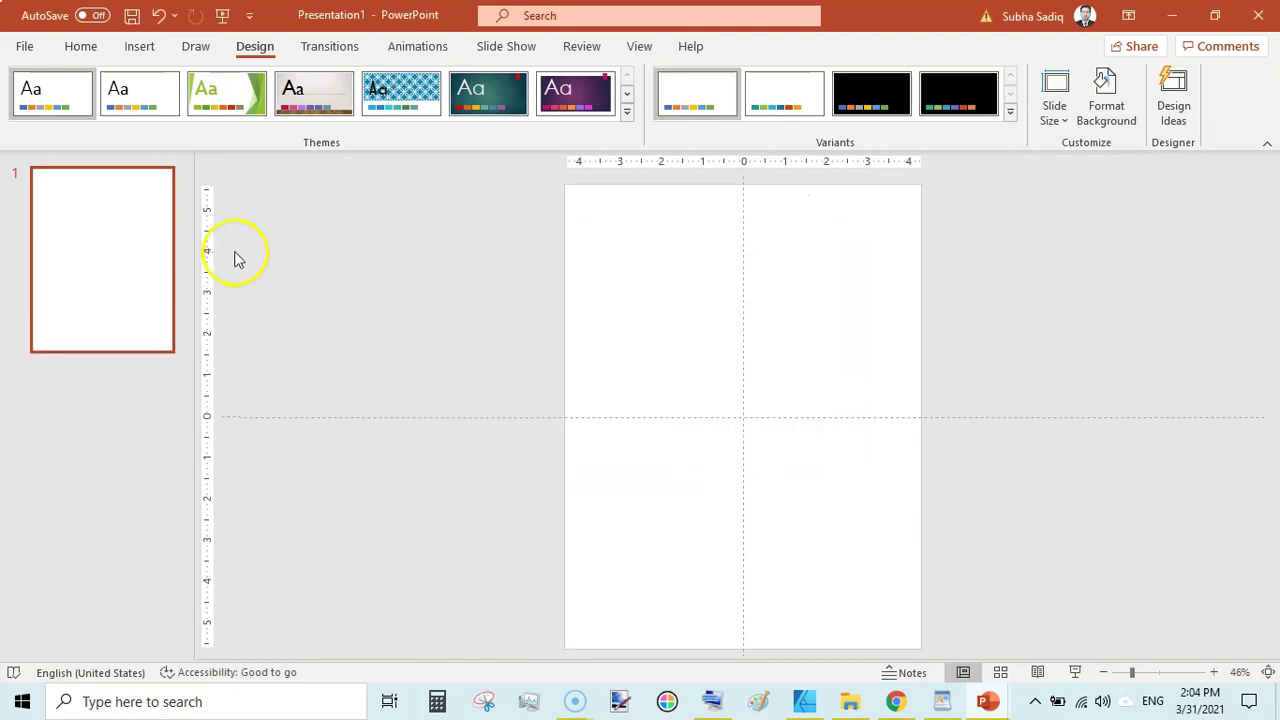
Step: Add a second blank slide after slide 1
left_click(97, 283)
key("Return")
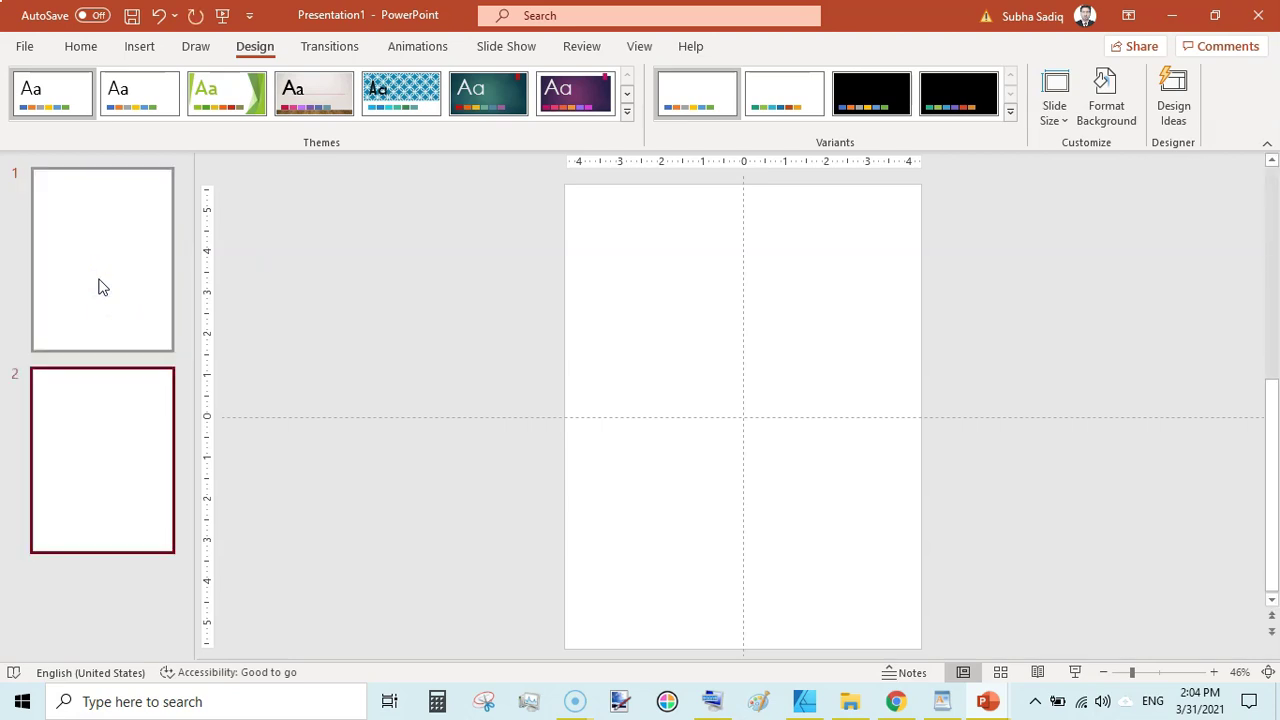
key("ctrl+d")
Step: Open the slide master and delete all placeholders from the Title Slide layout
left_click(78, 220)
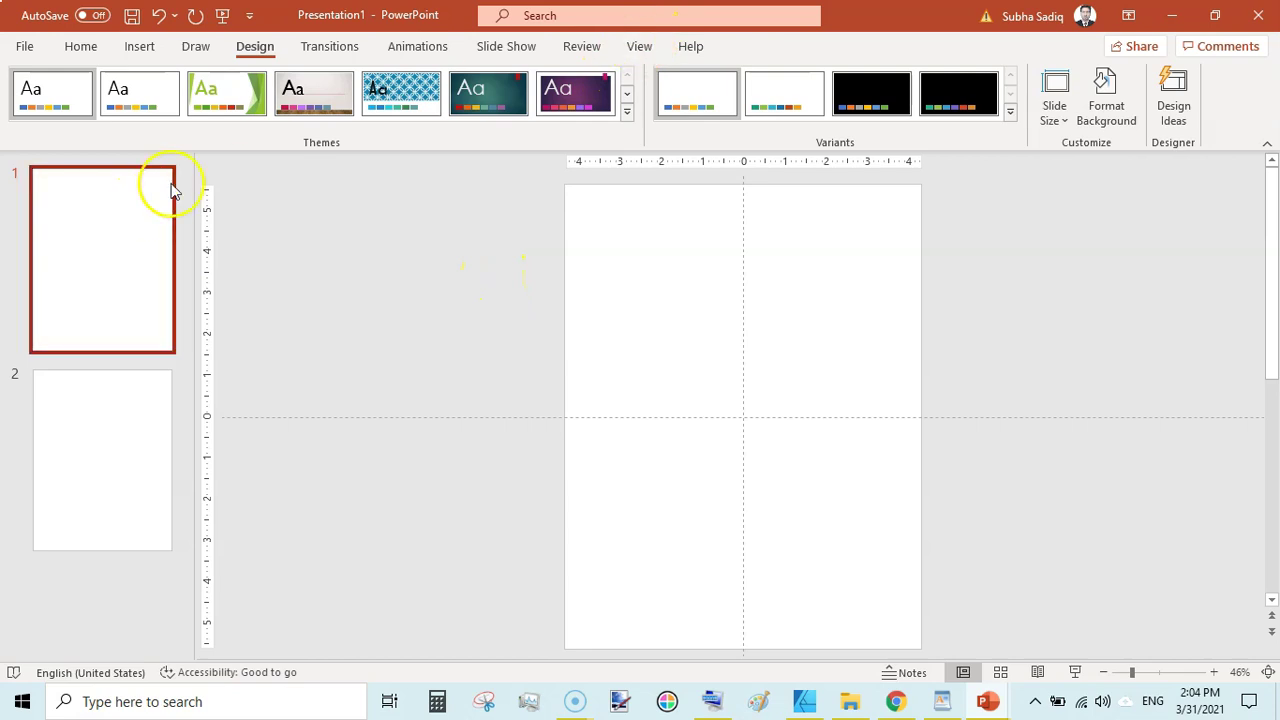
left_click(637, 47)
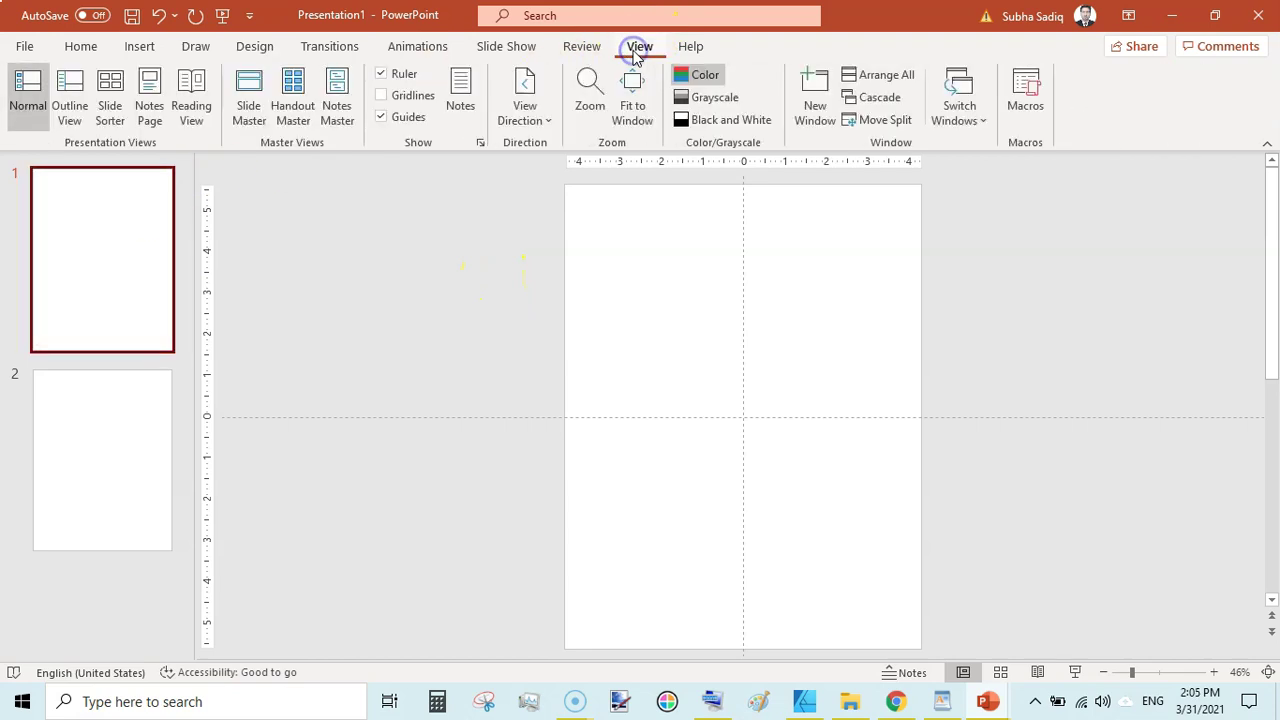
left_click(250, 113)
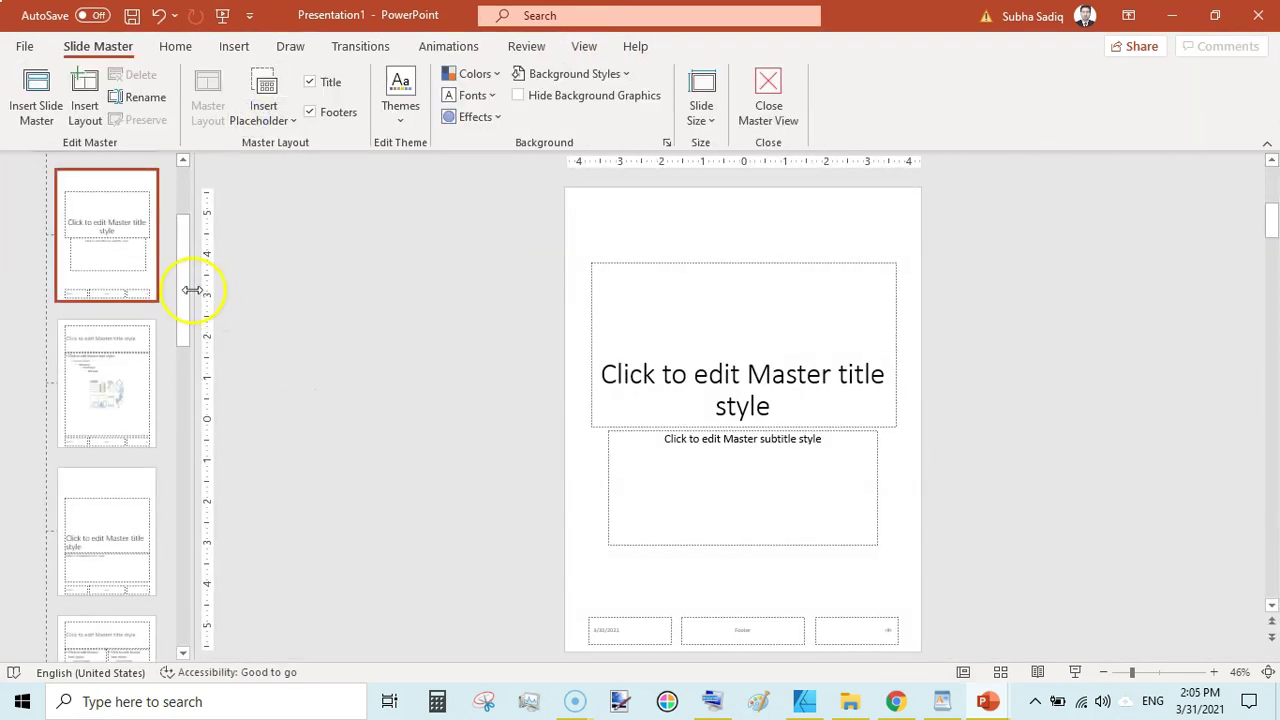
left_click_drag(189, 276, 189, 229)
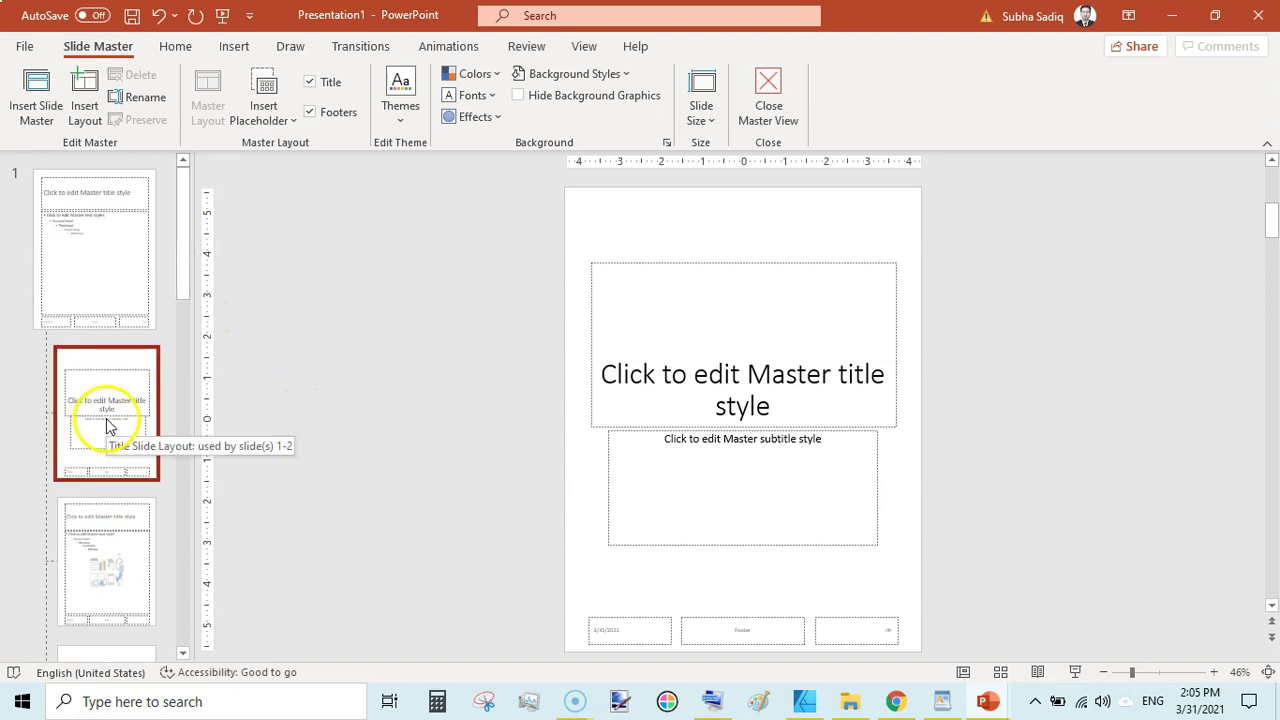
left_click(735, 220)
left_click(127, 371)
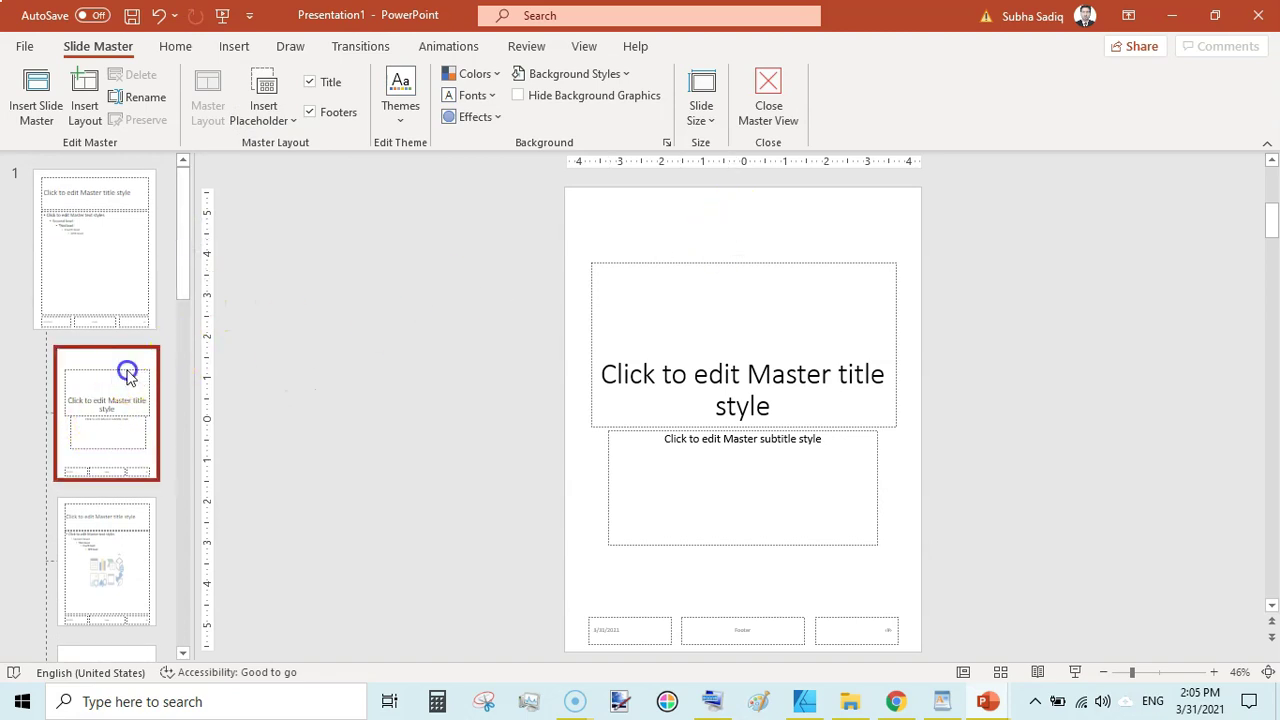
left_click(700, 207)
key("ctrl+a")
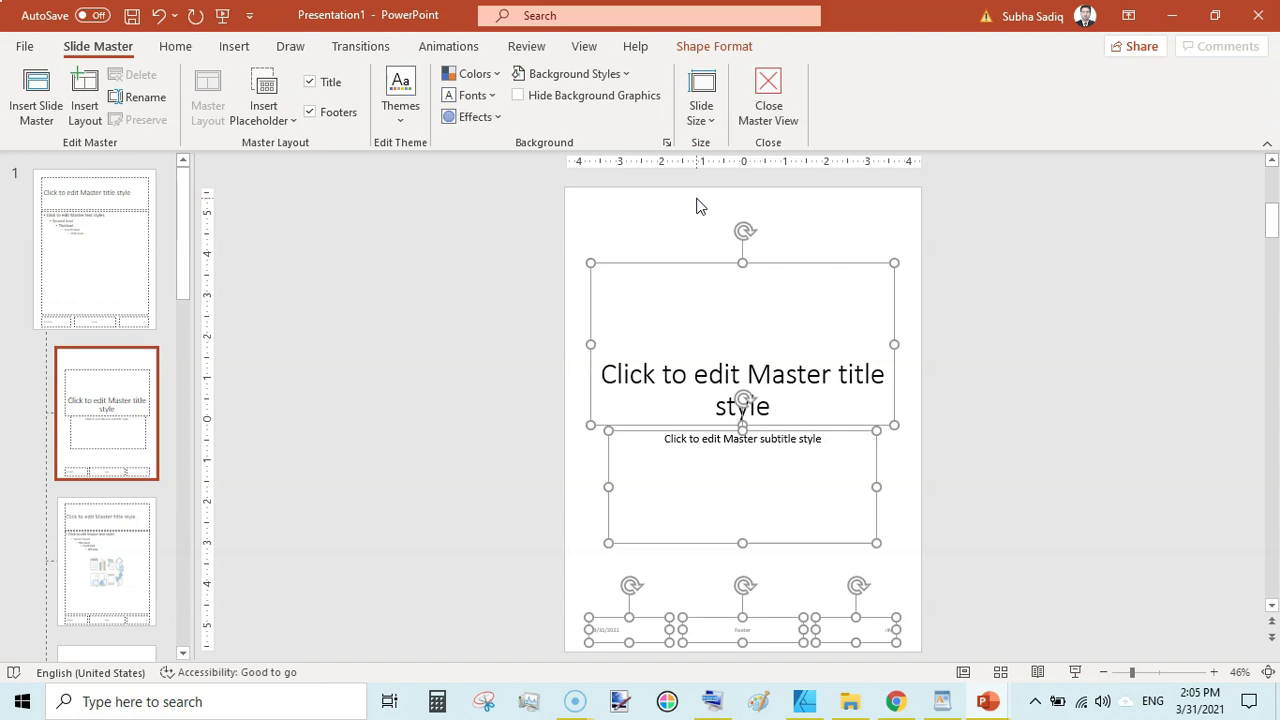
key("Delete")
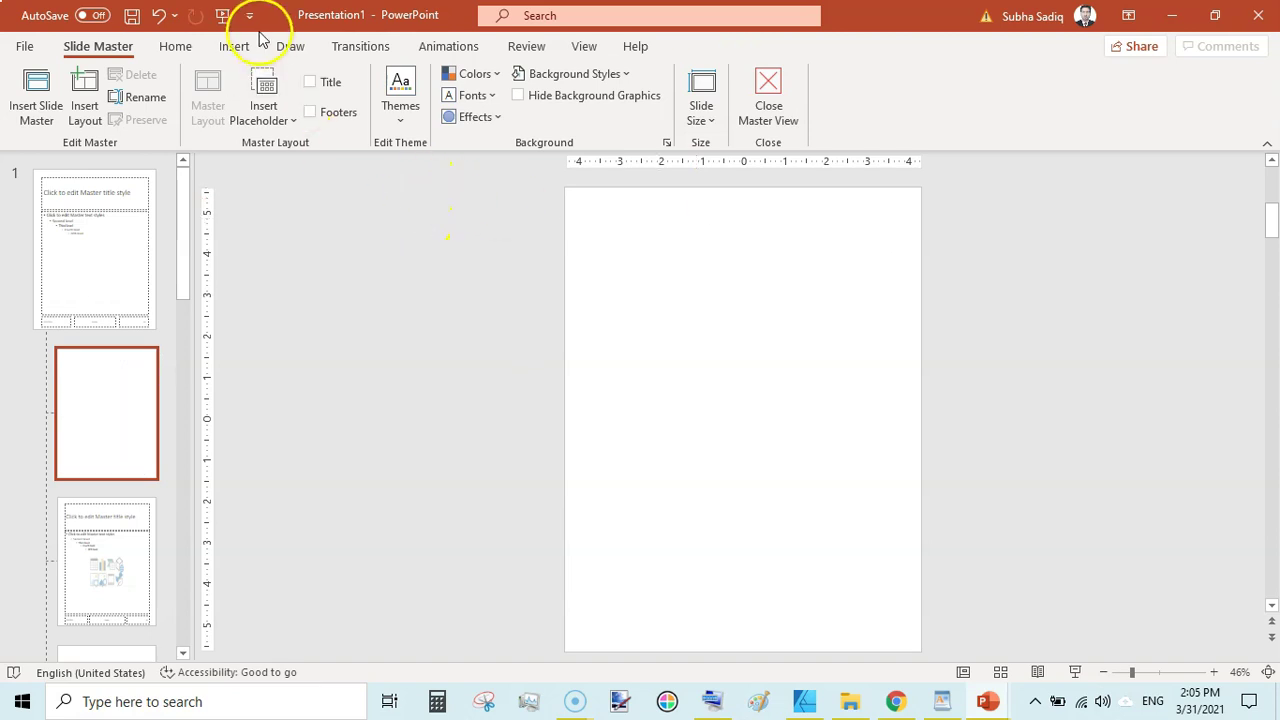
Step: Draw a rectangle about 9.64 in high and 6.89 in wide on the blank Title Slide layout
left_click(230, 48)
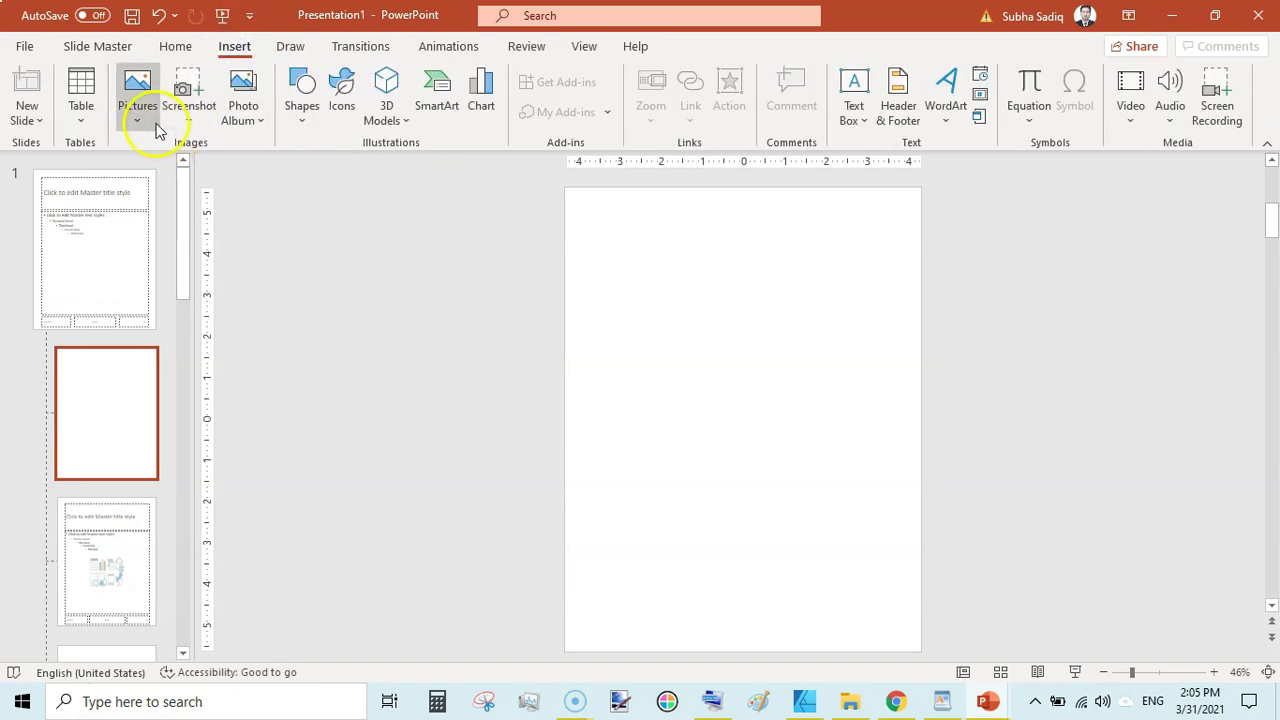
left_click(302, 118)
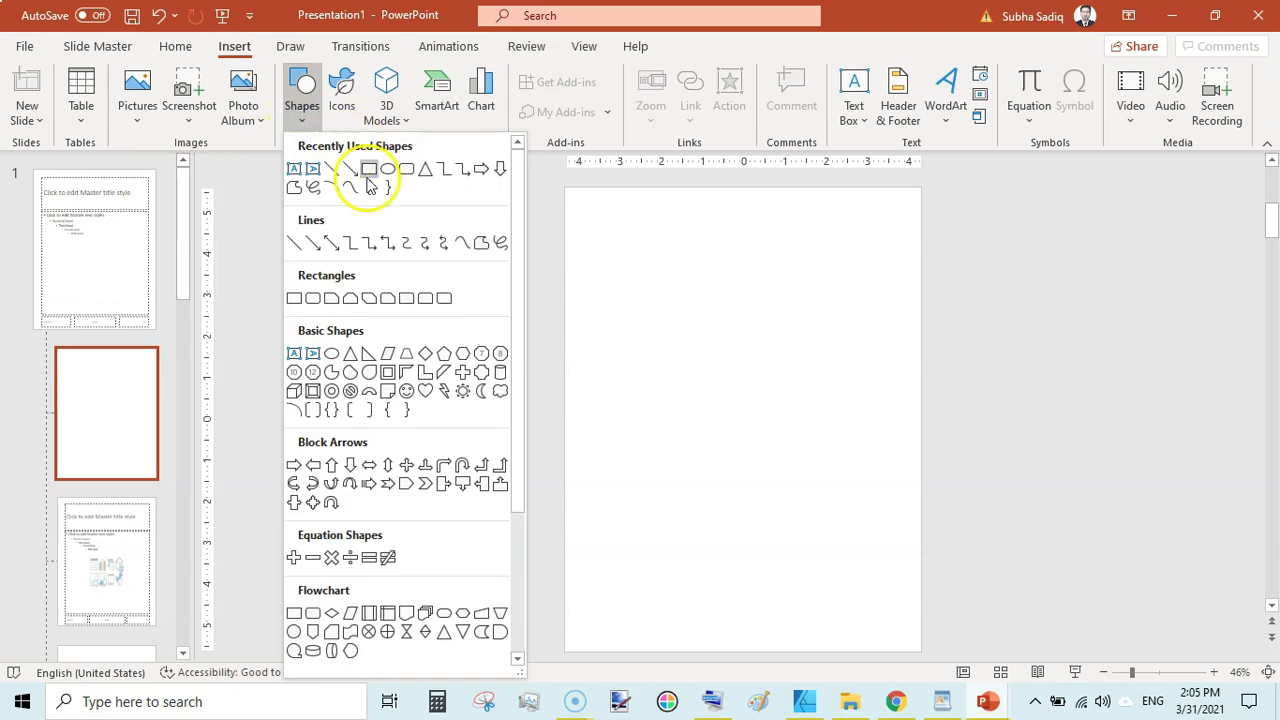
left_click(368, 176)
mouse_move(601, 212)
left_mouse_down()
mouse_move(757, 391)
mouse_move(856, 536)
mouse_move(886, 614)
left_mouse_up()
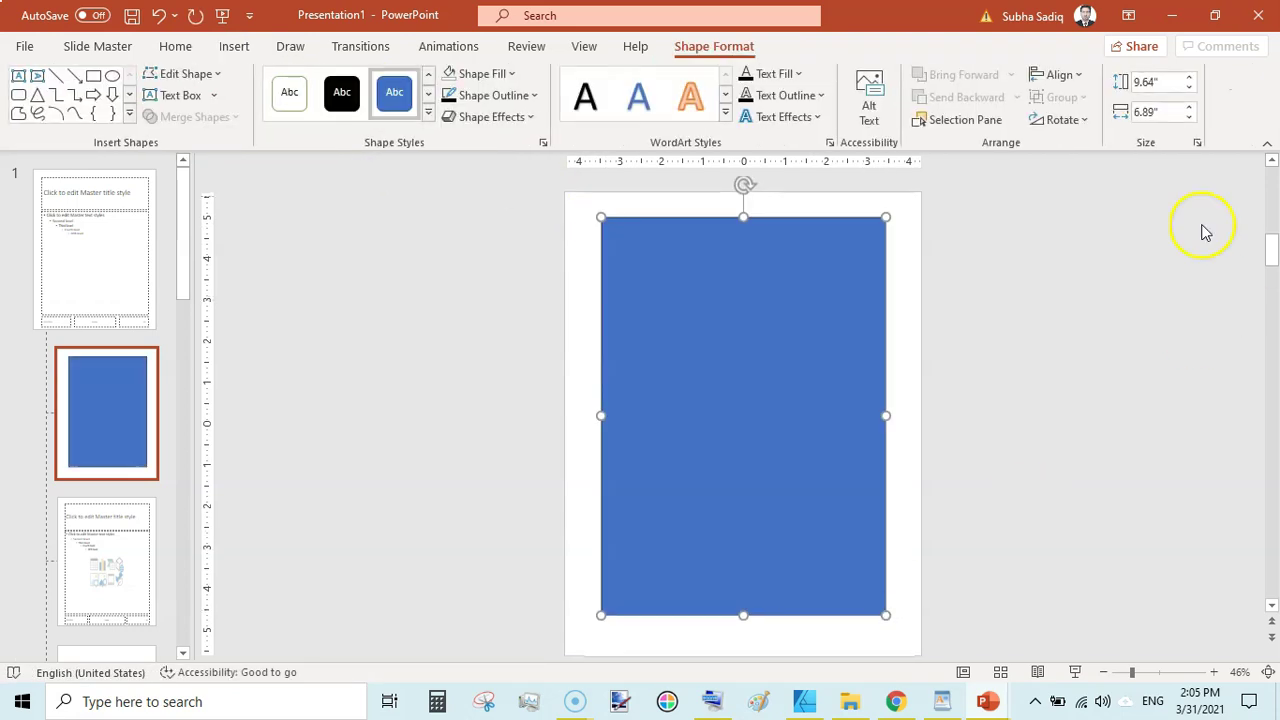
Step: Set the rectangle's height to 10.75 in and its width to 7.625 in
left_click(1165, 80)
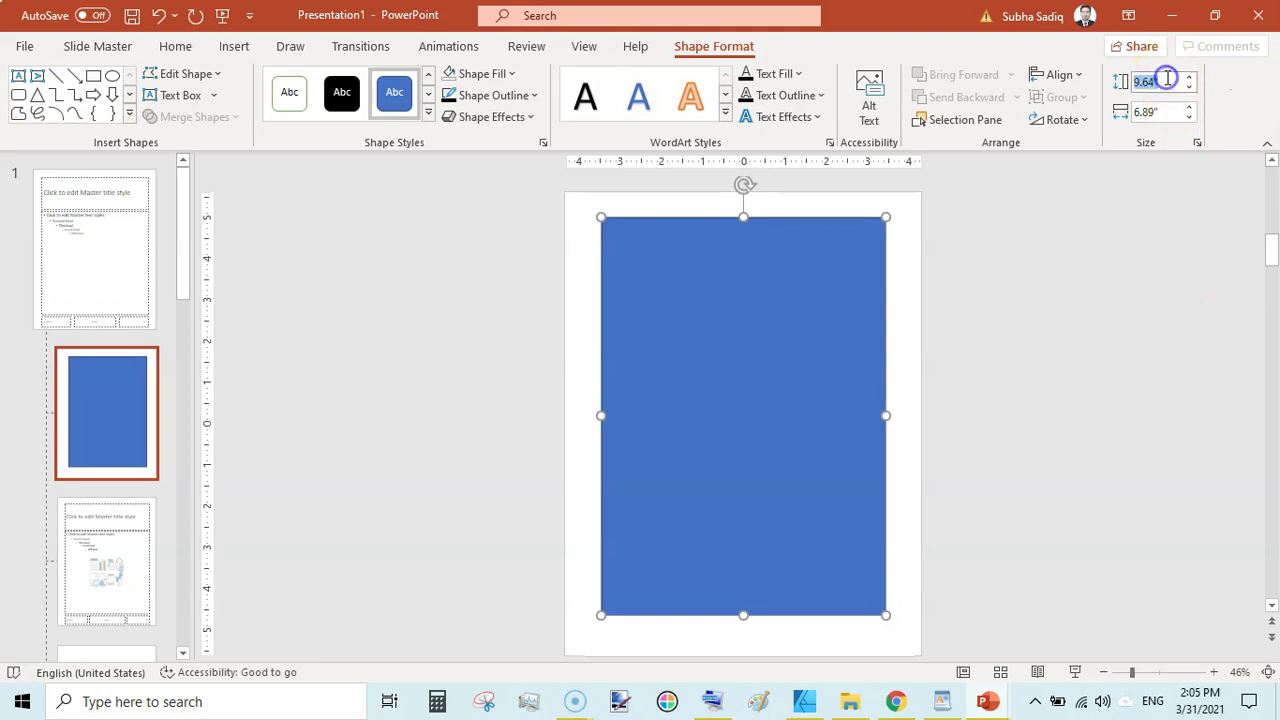
key("BackSpace")
left_click(1107, 284)
left_click(849, 278)
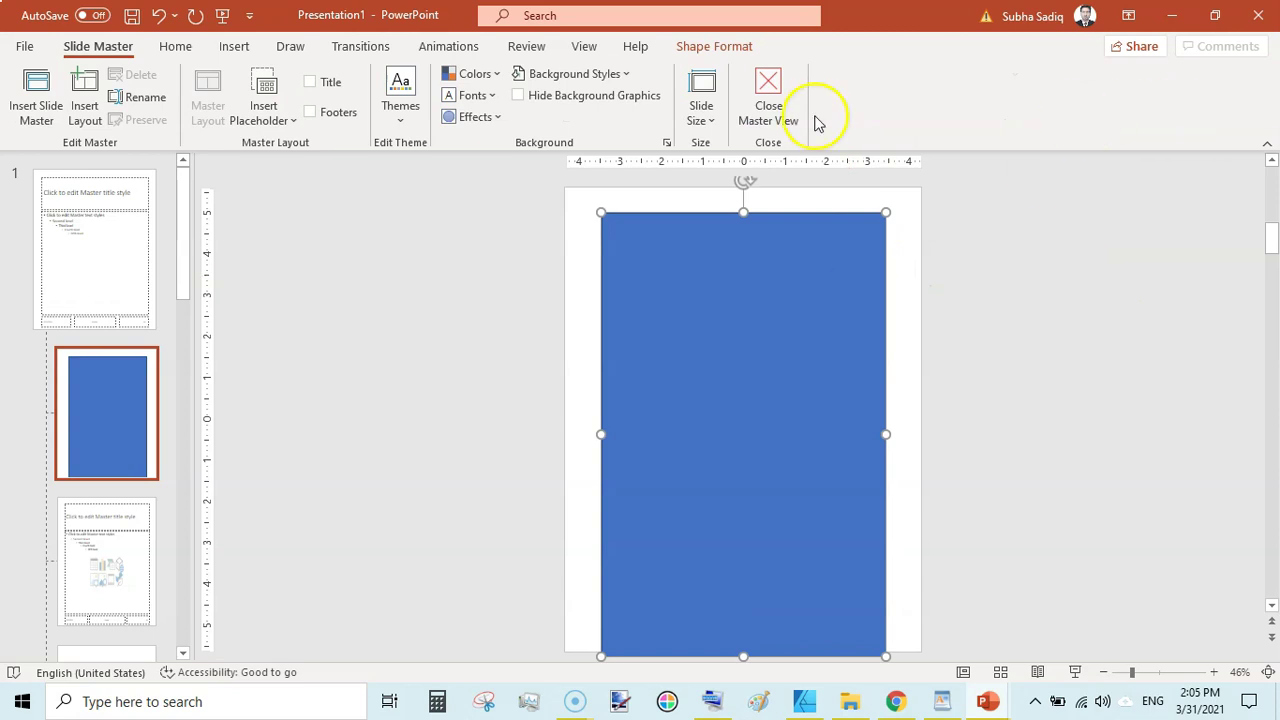
left_click(735, 48)
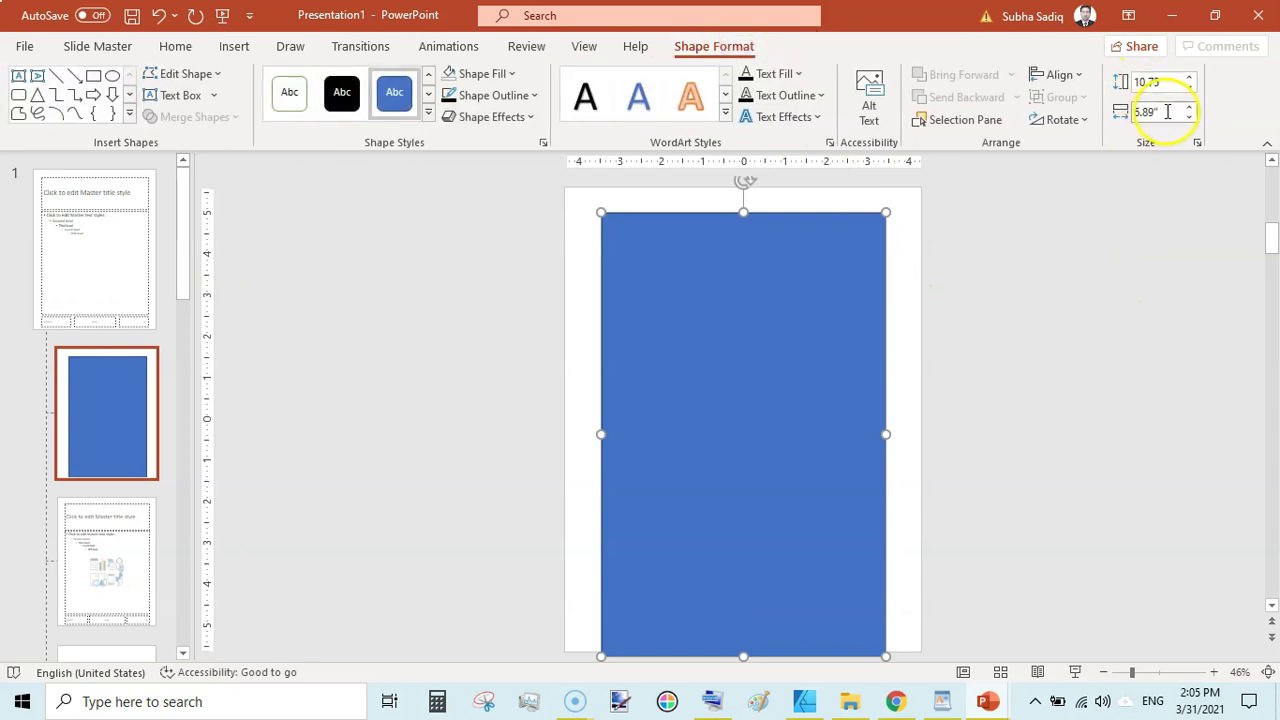
left_click(1162, 111)
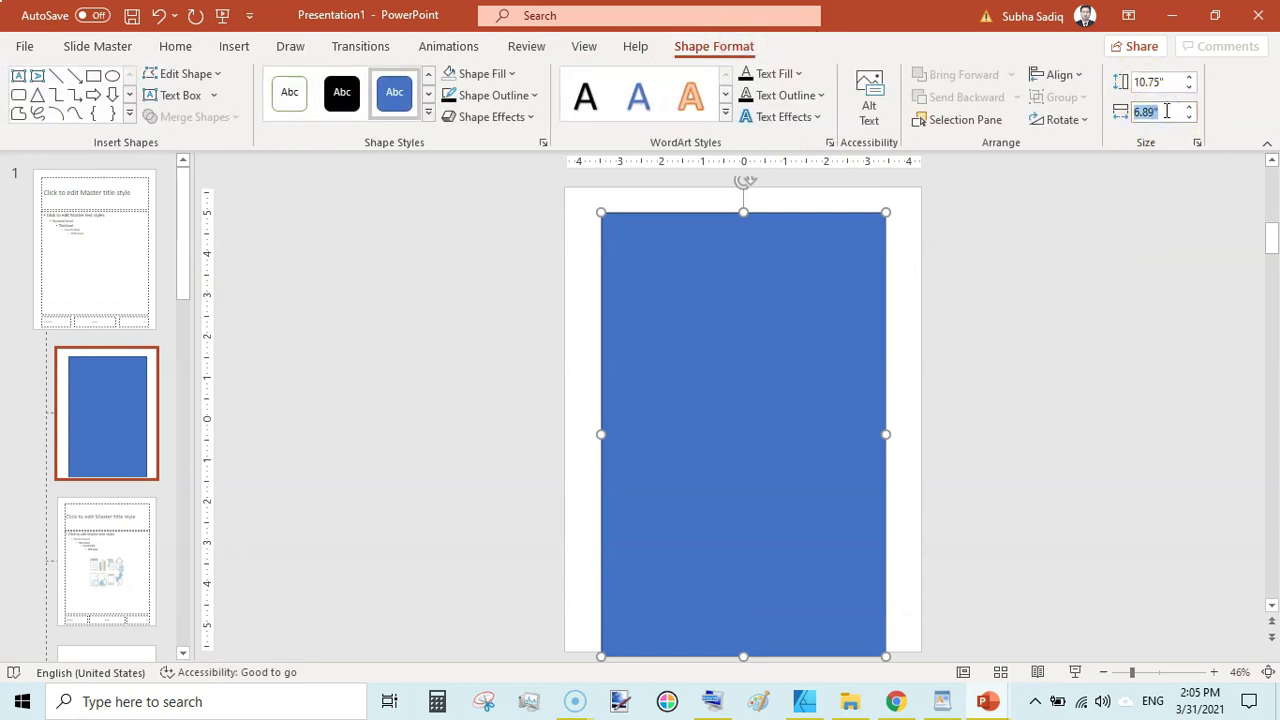
type("7.625")
left_click(1097, 337)
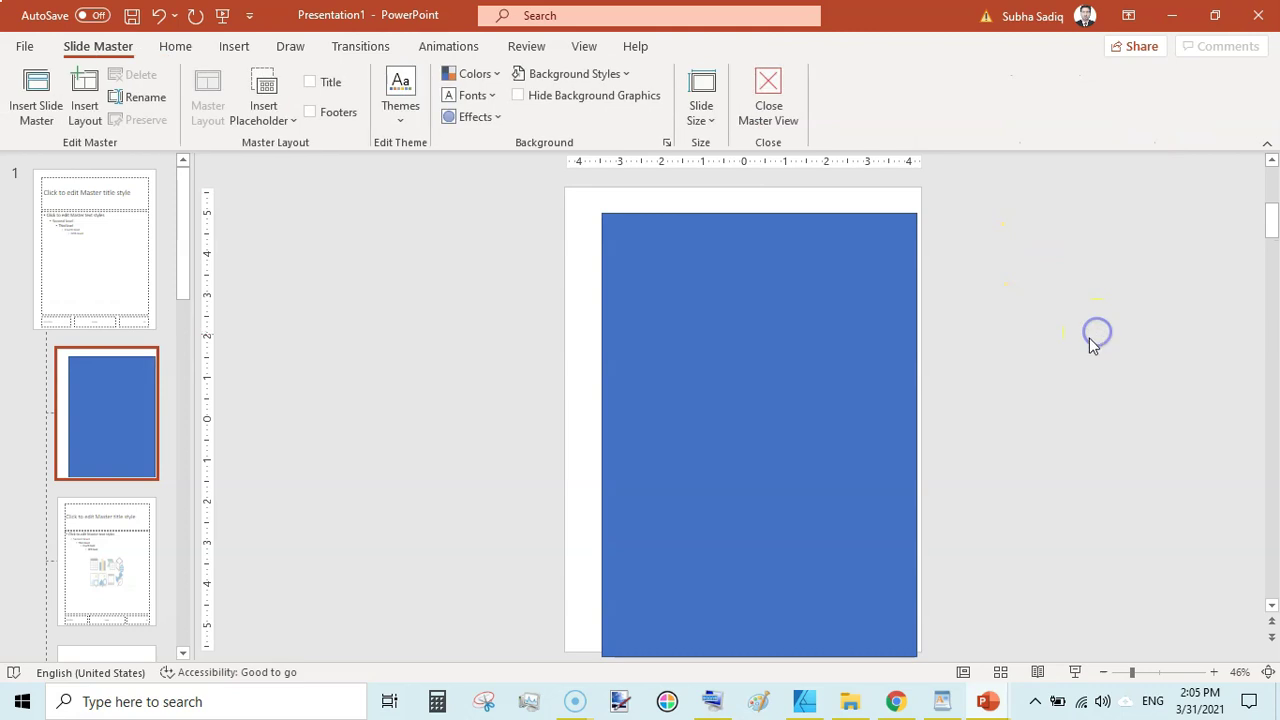
Step: Format the rectangle as a page border with no fill and a black 3 pt outline
left_click(699, 311)
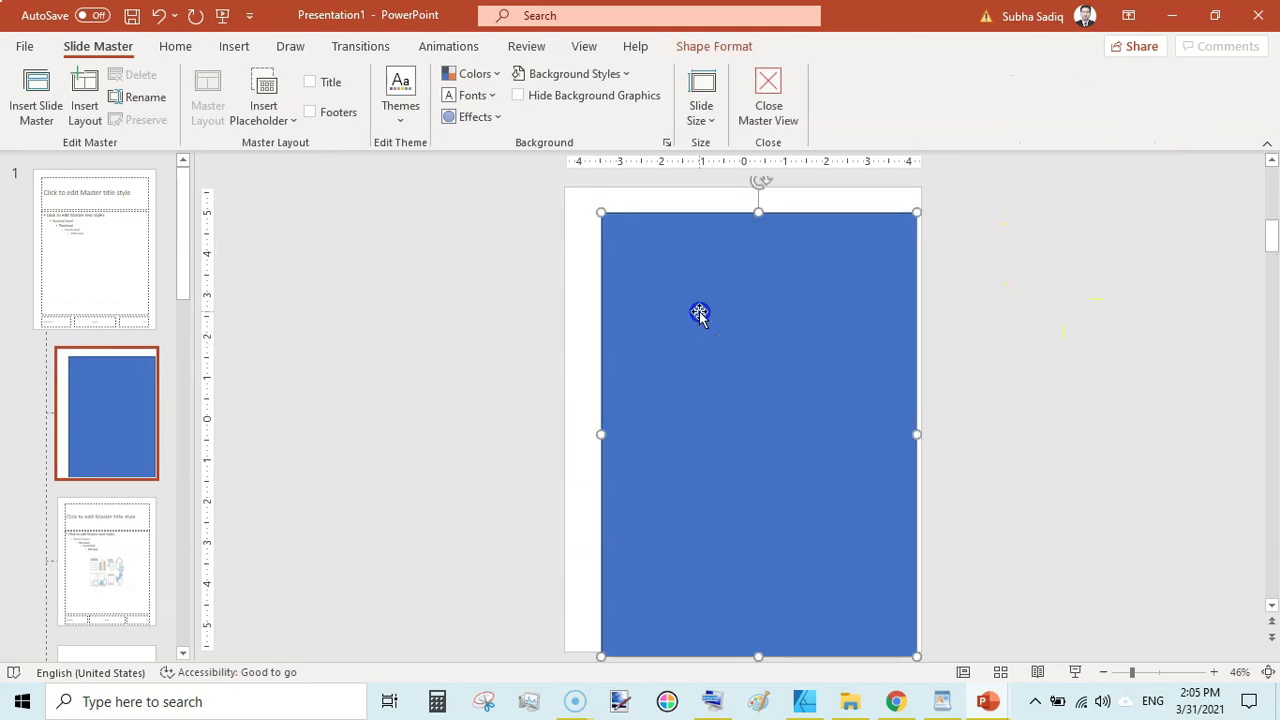
left_click(706, 48)
left_click(514, 80)
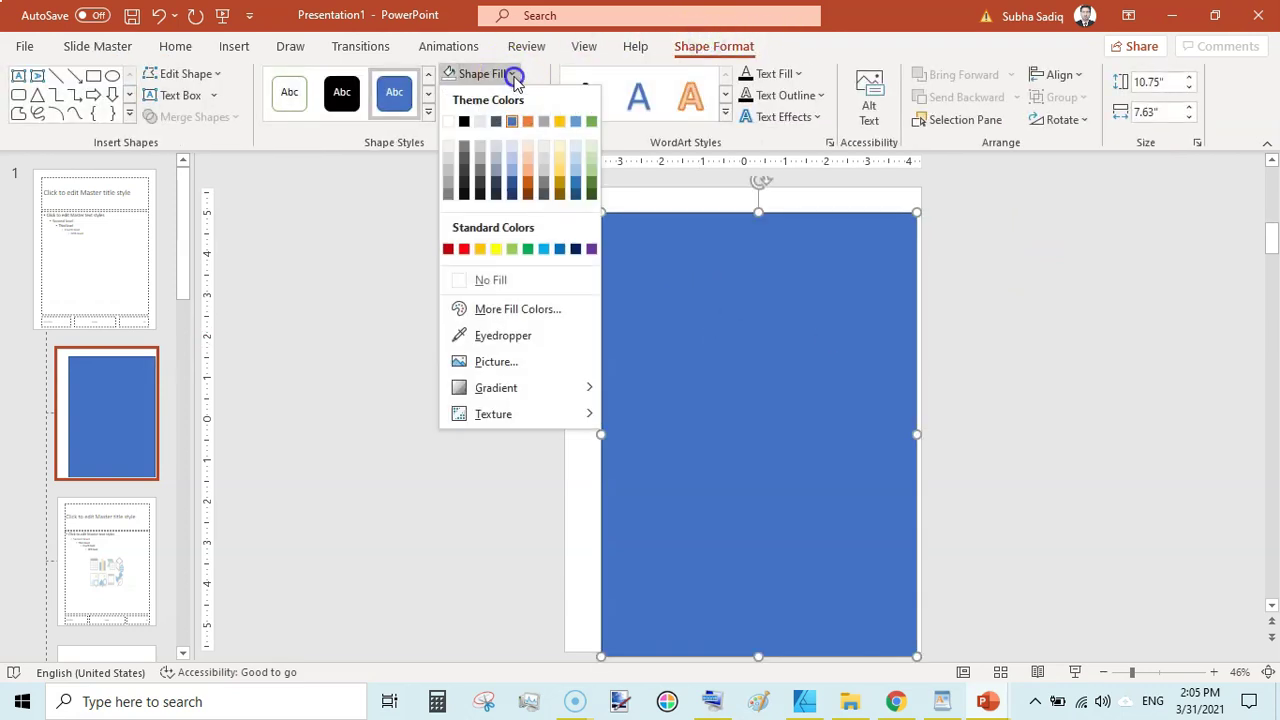
left_click(520, 280)
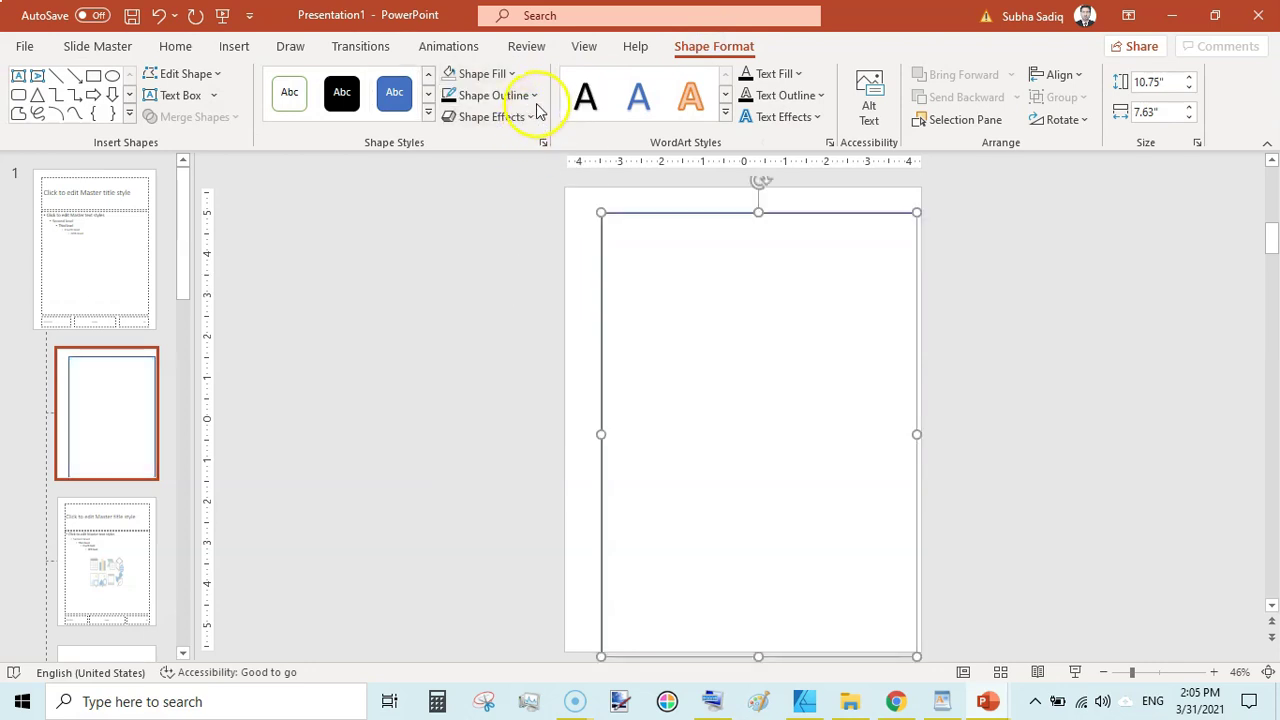
left_click(448, 97)
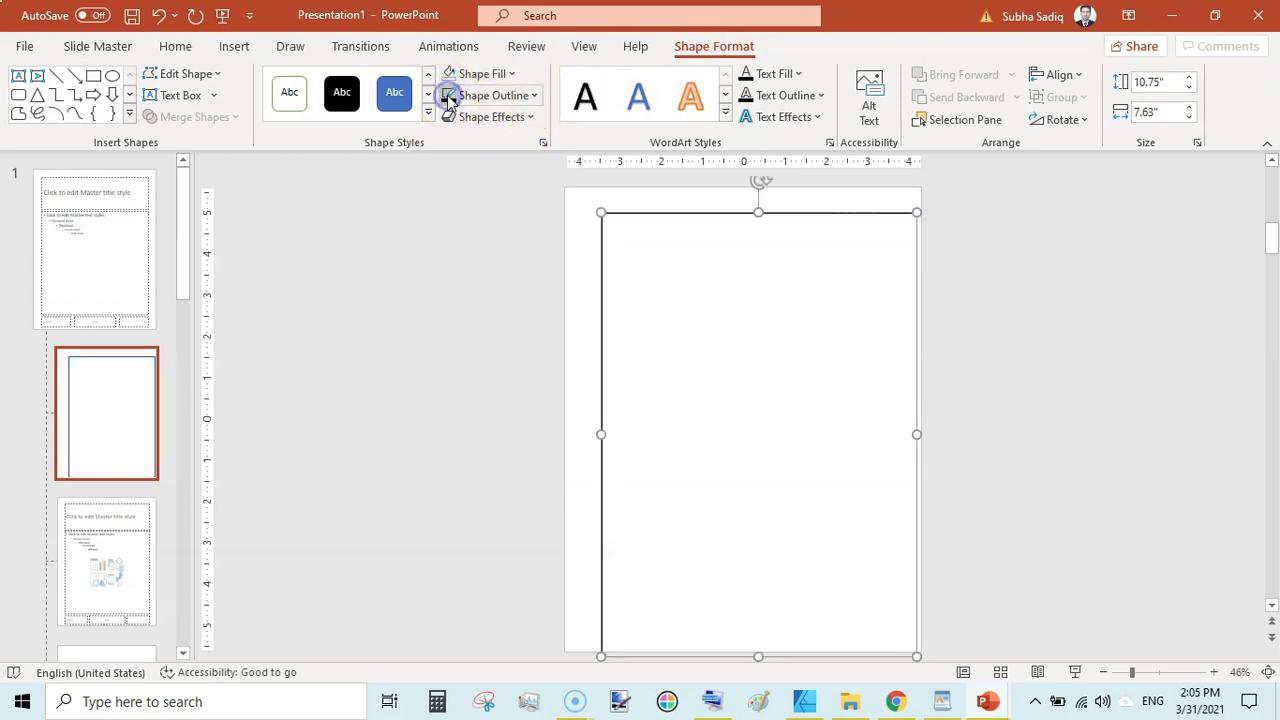
left_click(535, 95)
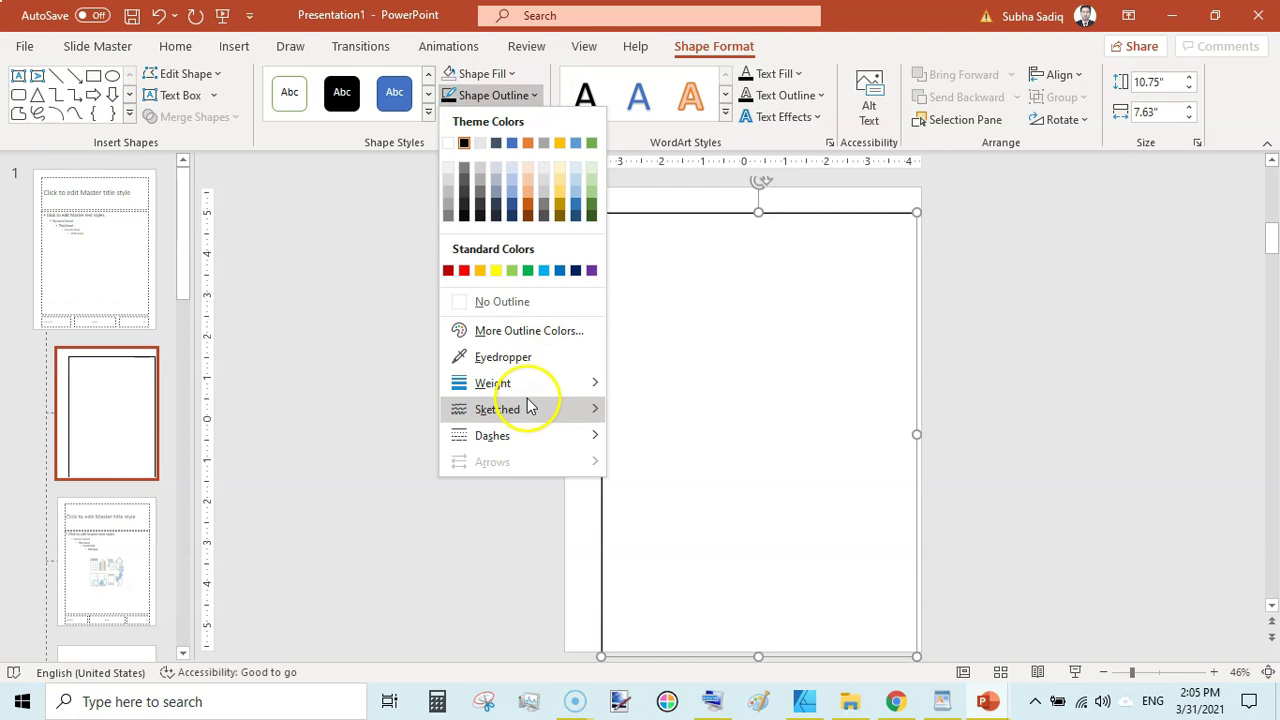
left_click(531, 383)
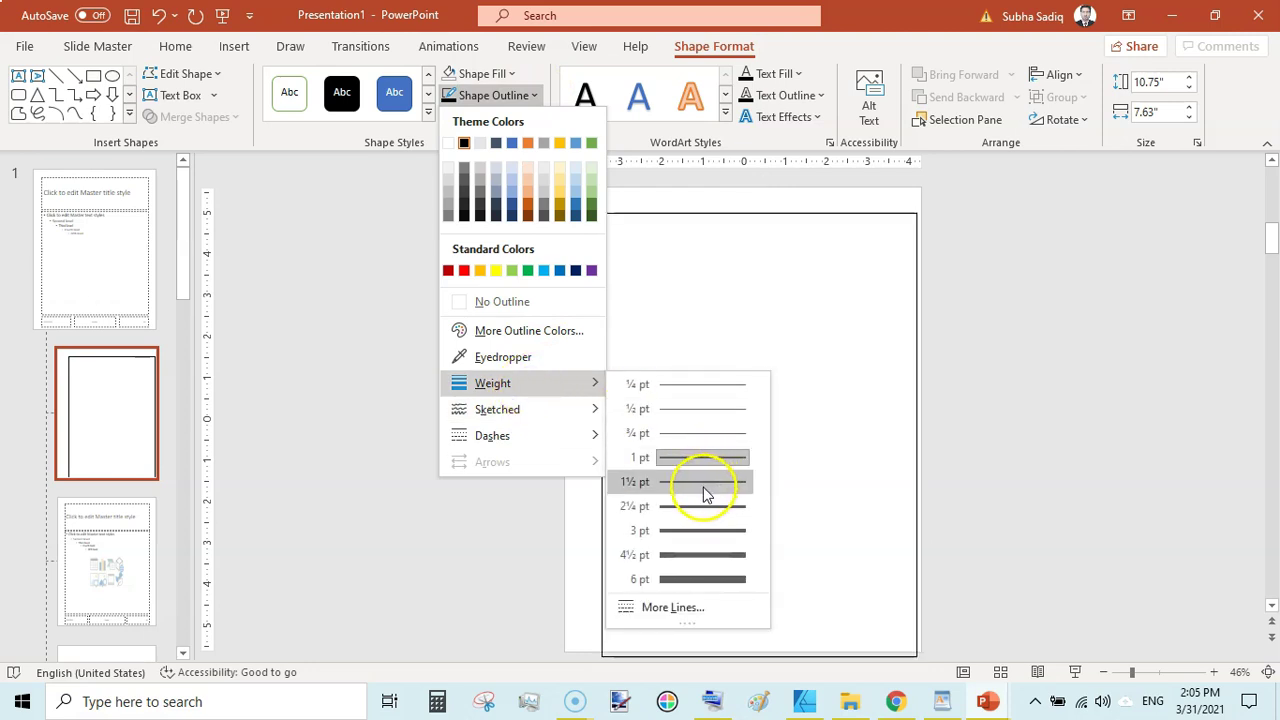
left_click(692, 531)
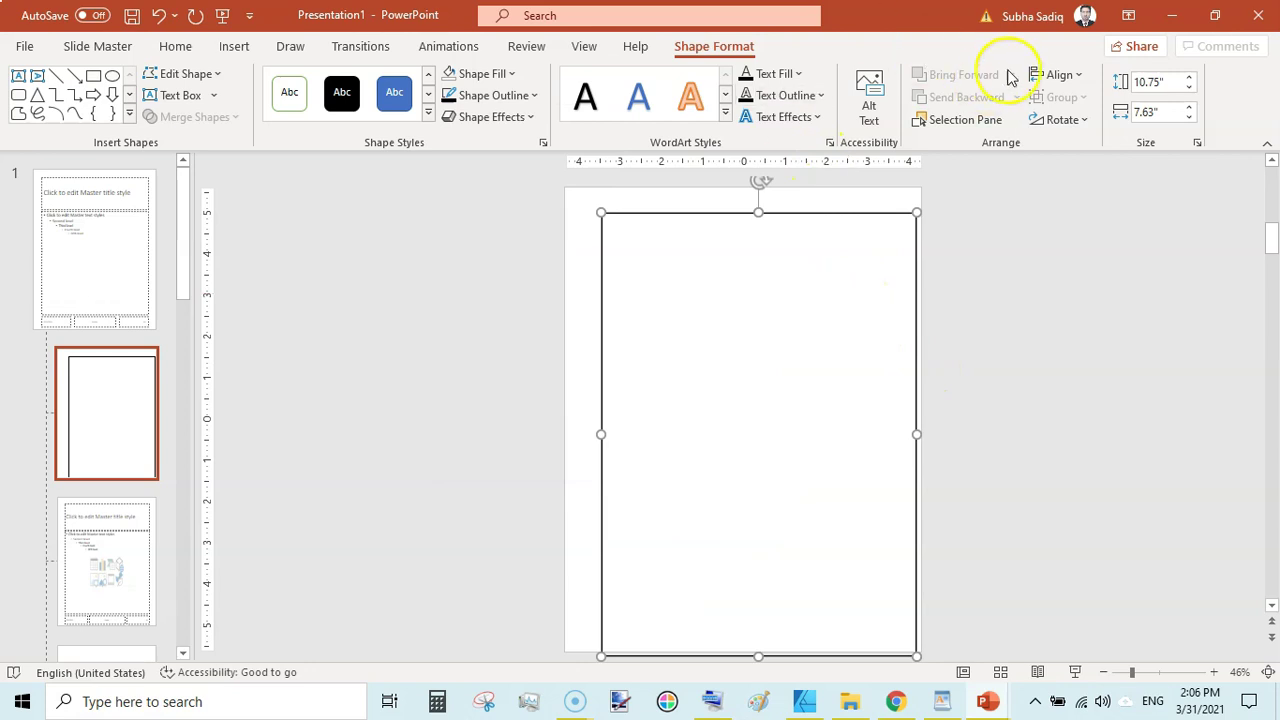
Step: Align the border rectangle to the center and middle of the page, and close the master view
left_click(1058, 75)
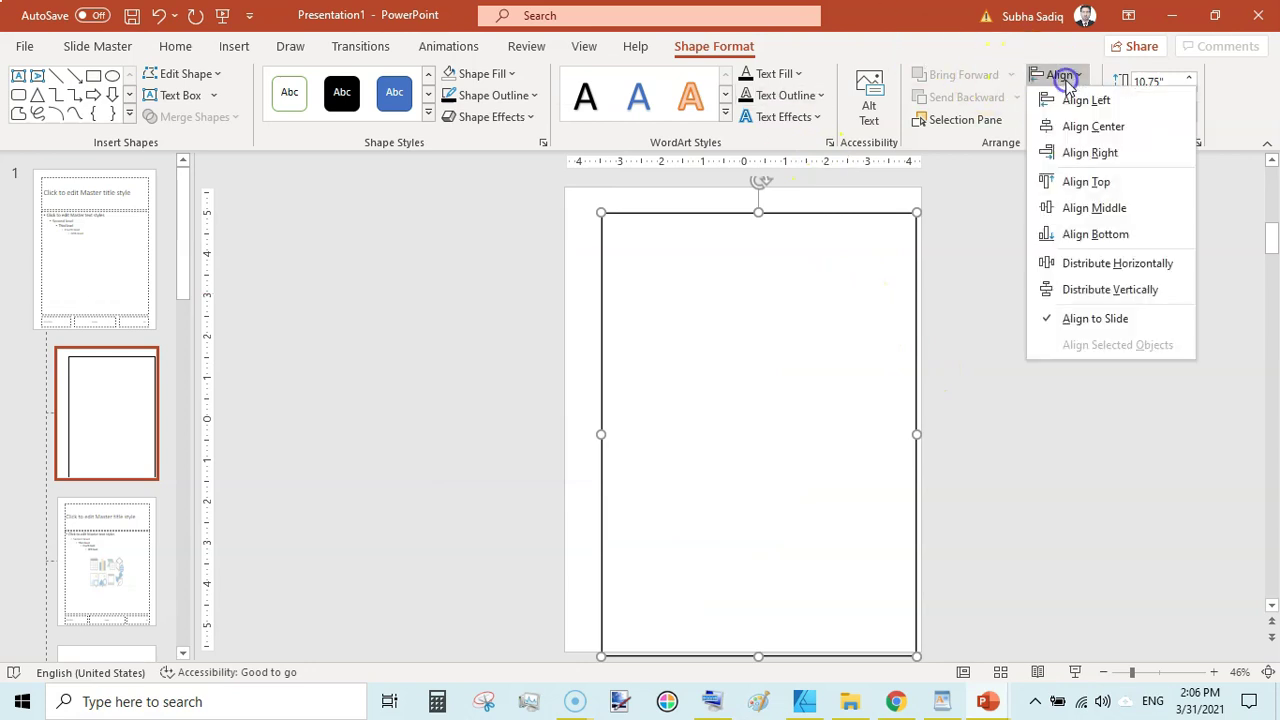
left_click(1099, 127)
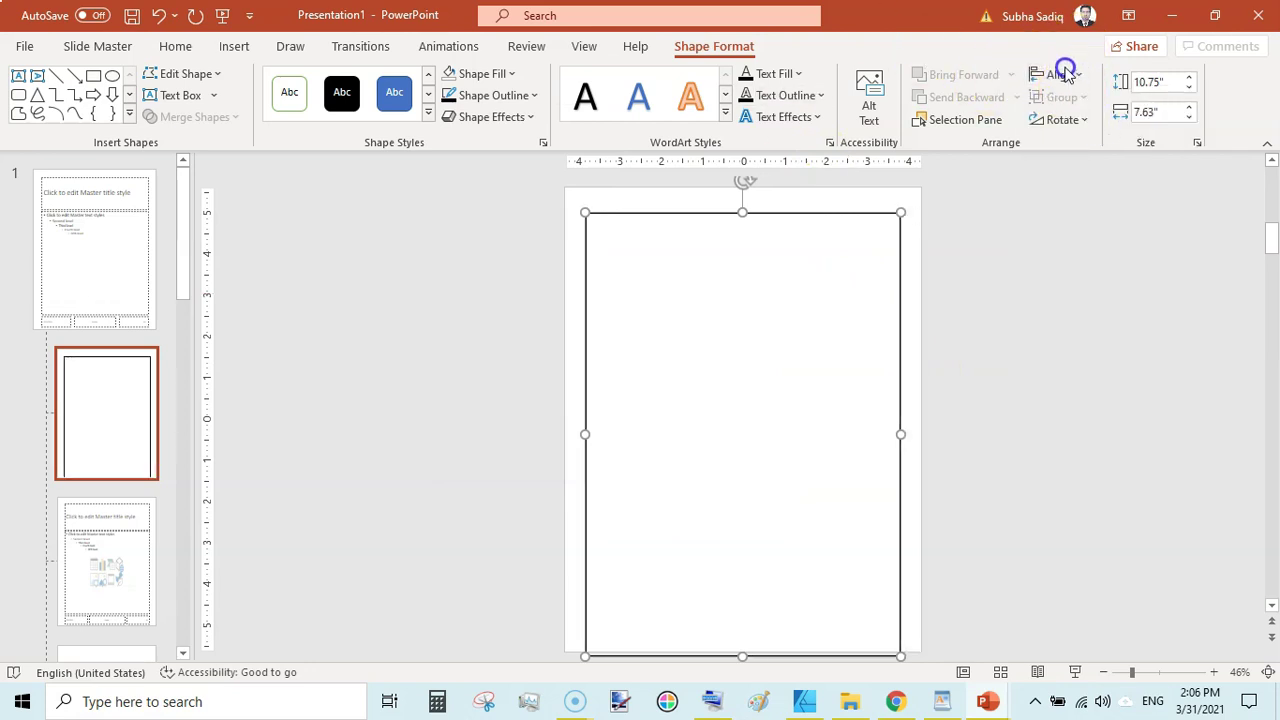
left_click(1062, 76)
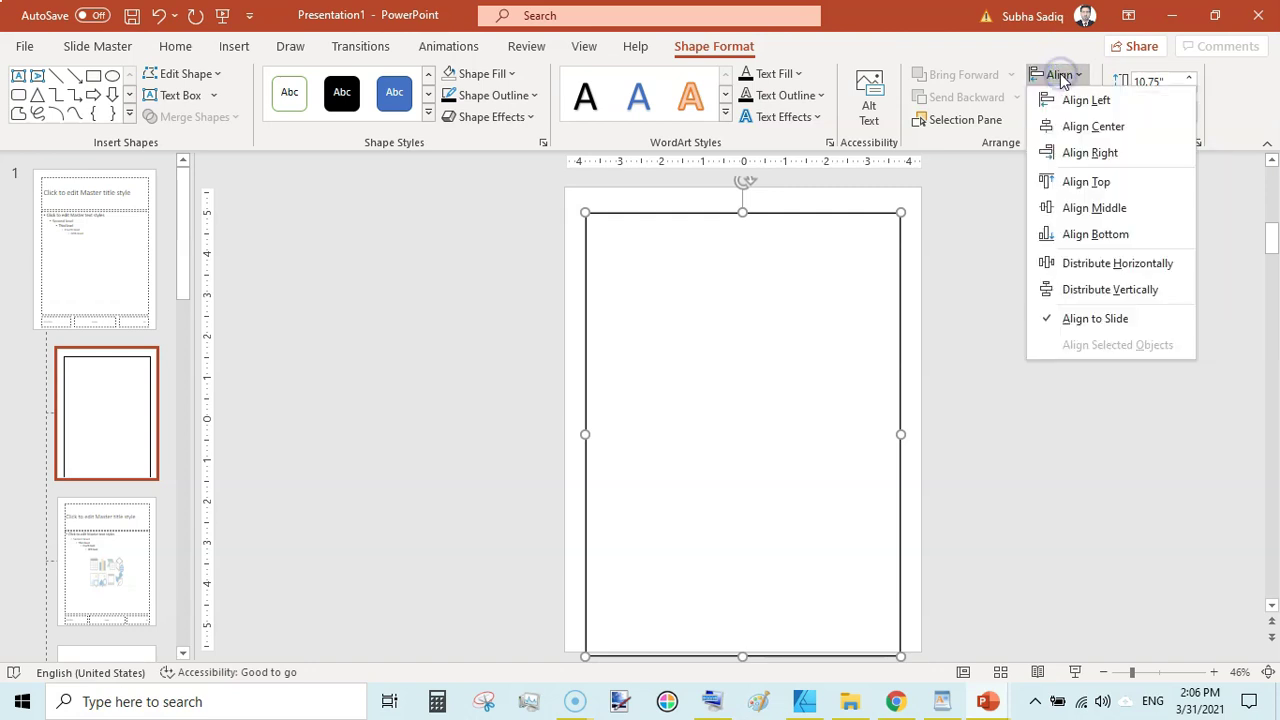
left_click(1085, 209)
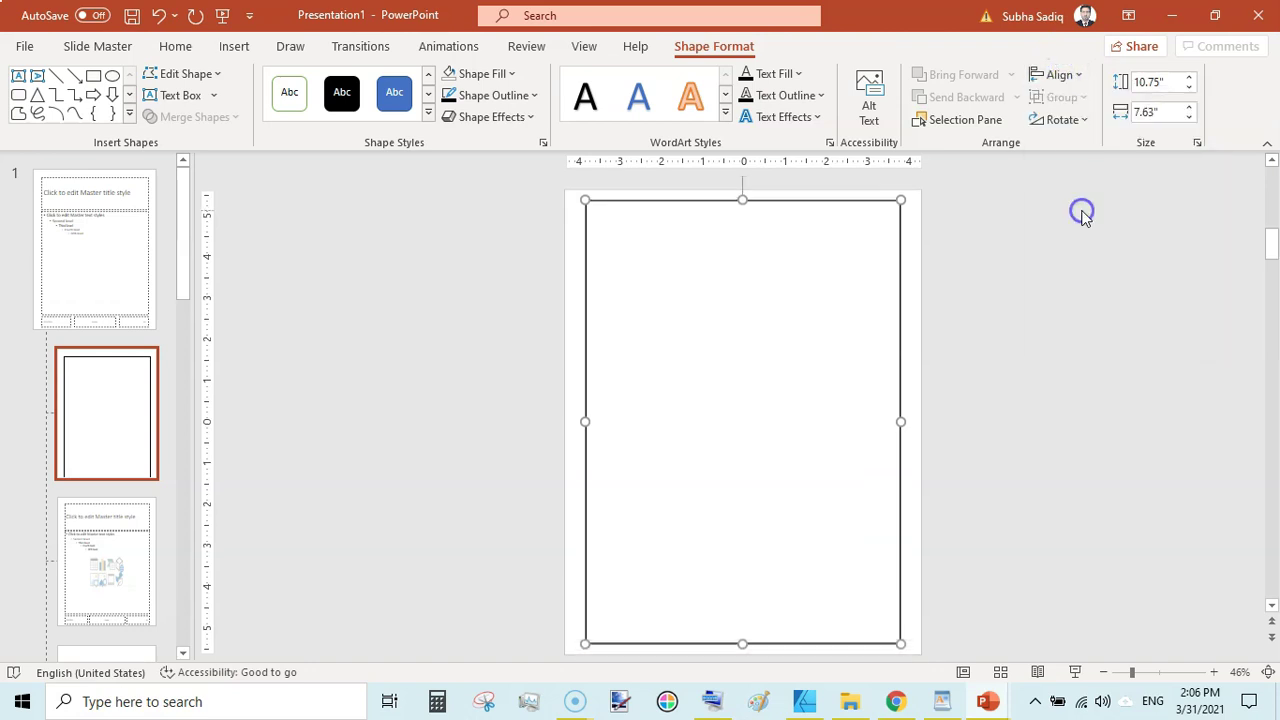
left_click(1005, 292)
left_click(768, 98)
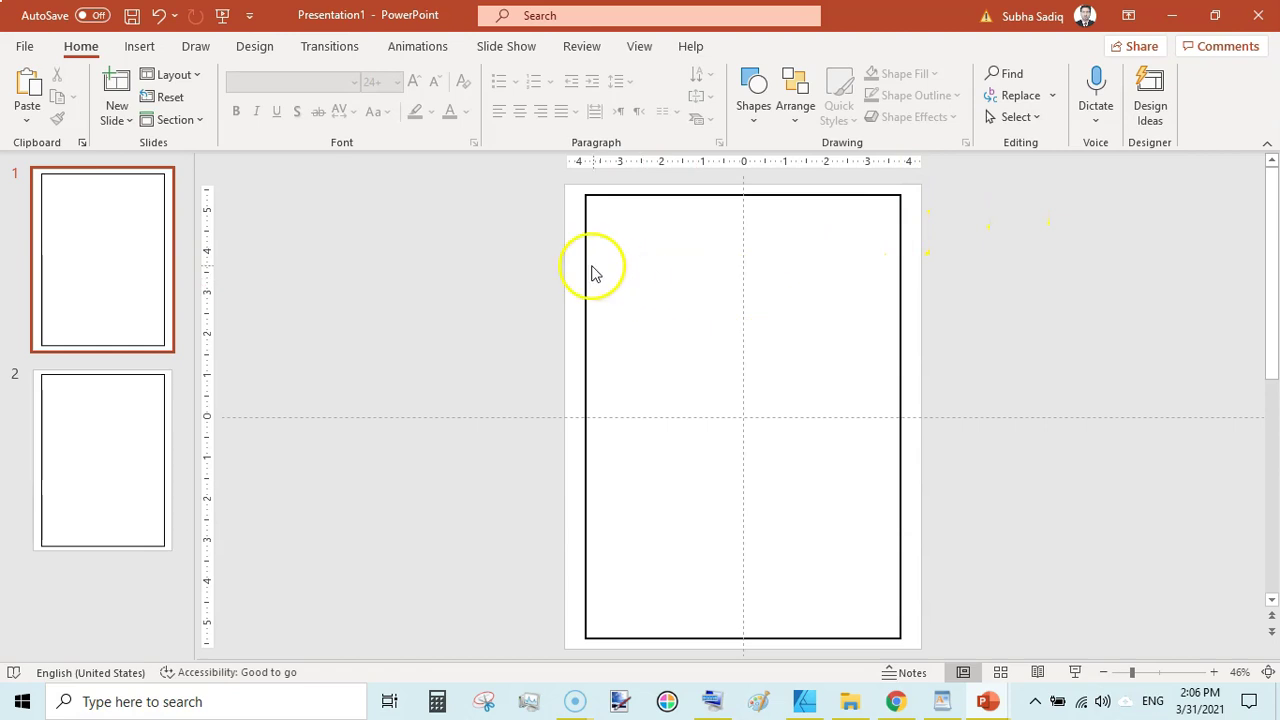
Step: Reopen the slide master to check the border rectangle on the layout, and return to the normal slide view
left_click(640, 46)
left_click(248, 97)
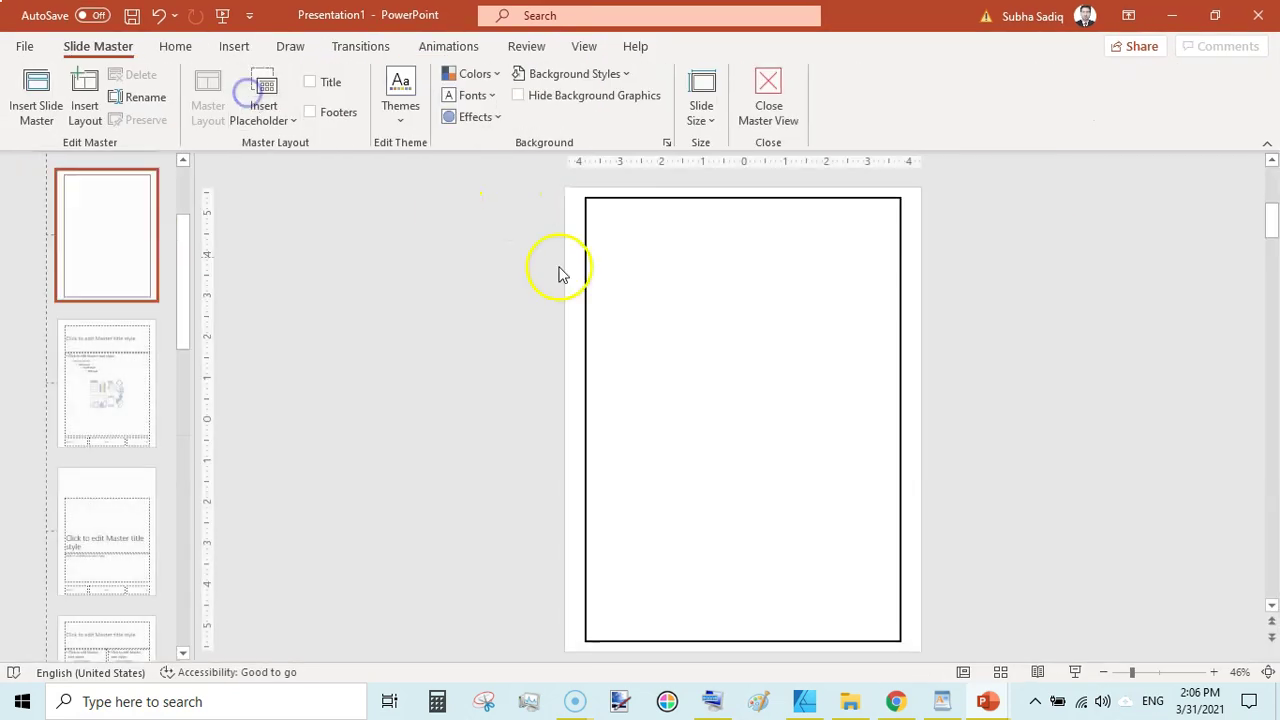
left_click(585, 260)
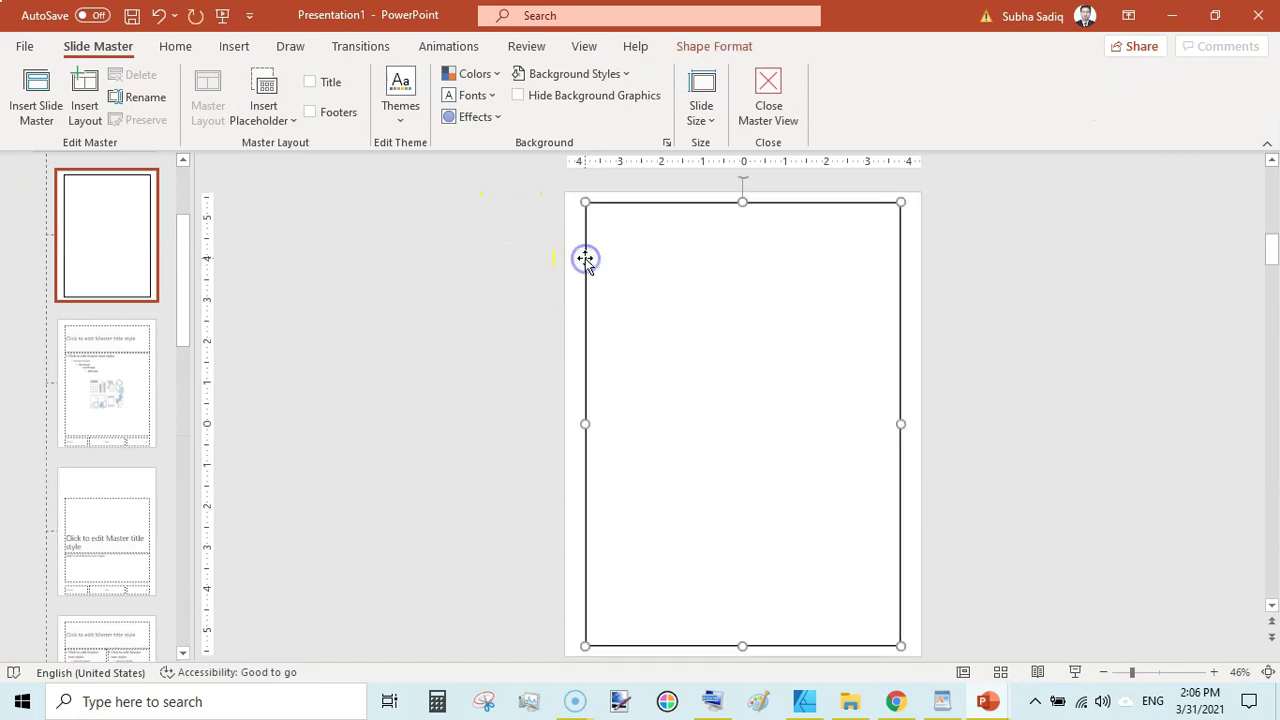
left_click(768, 100)
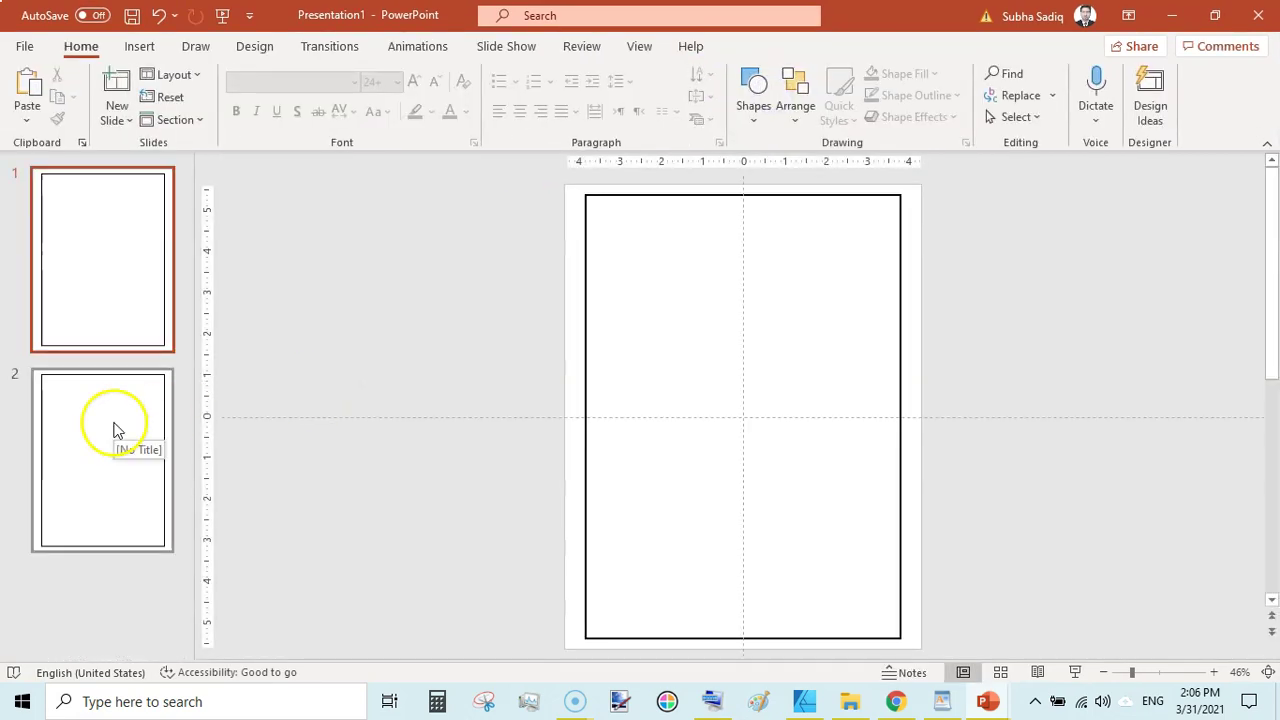
left_click(740, 288)
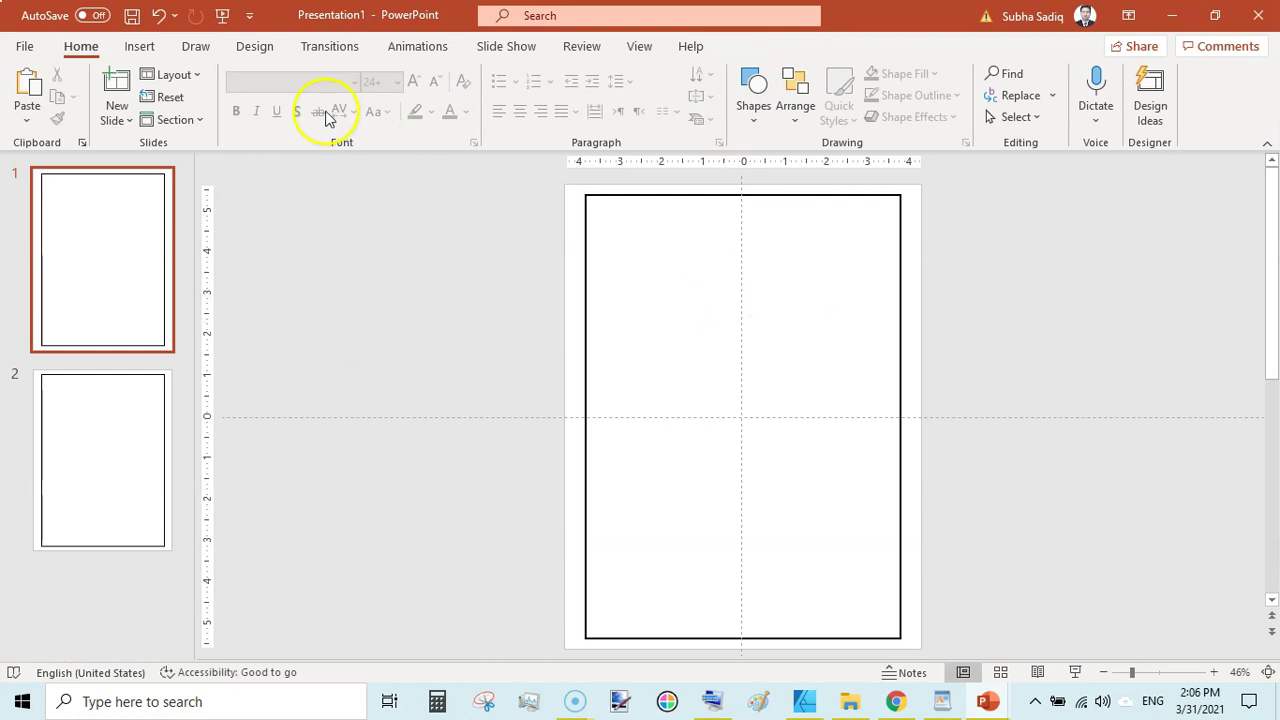
Step: Insert the picture 001 zeppelin.jpg from the Transportation Digital Stamps folder on slide 1
left_click(140, 46)
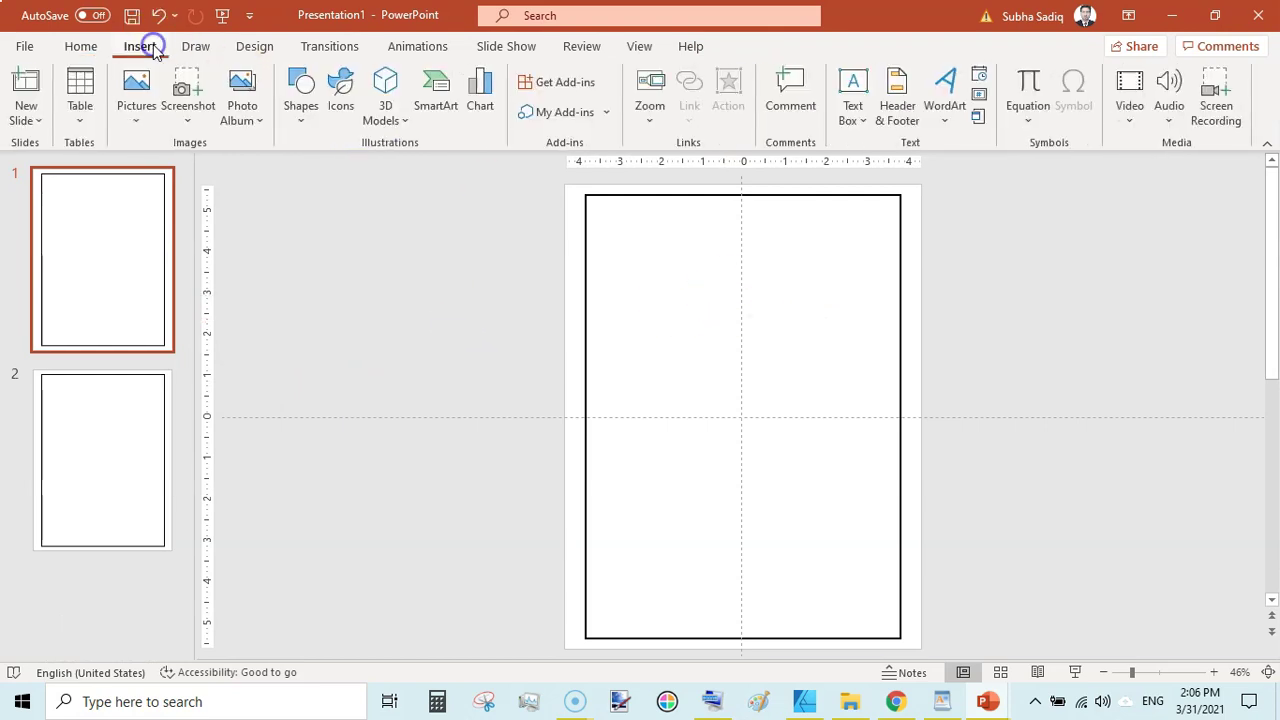
left_click(139, 108)
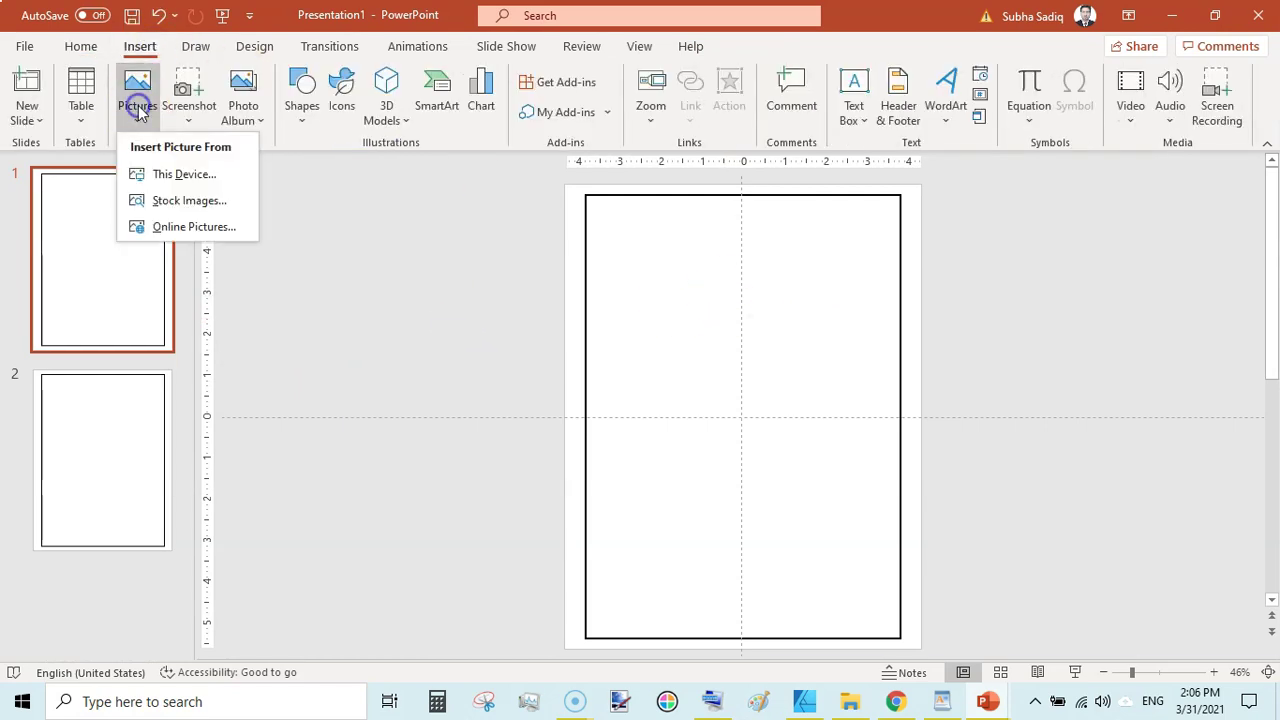
left_click(200, 176)
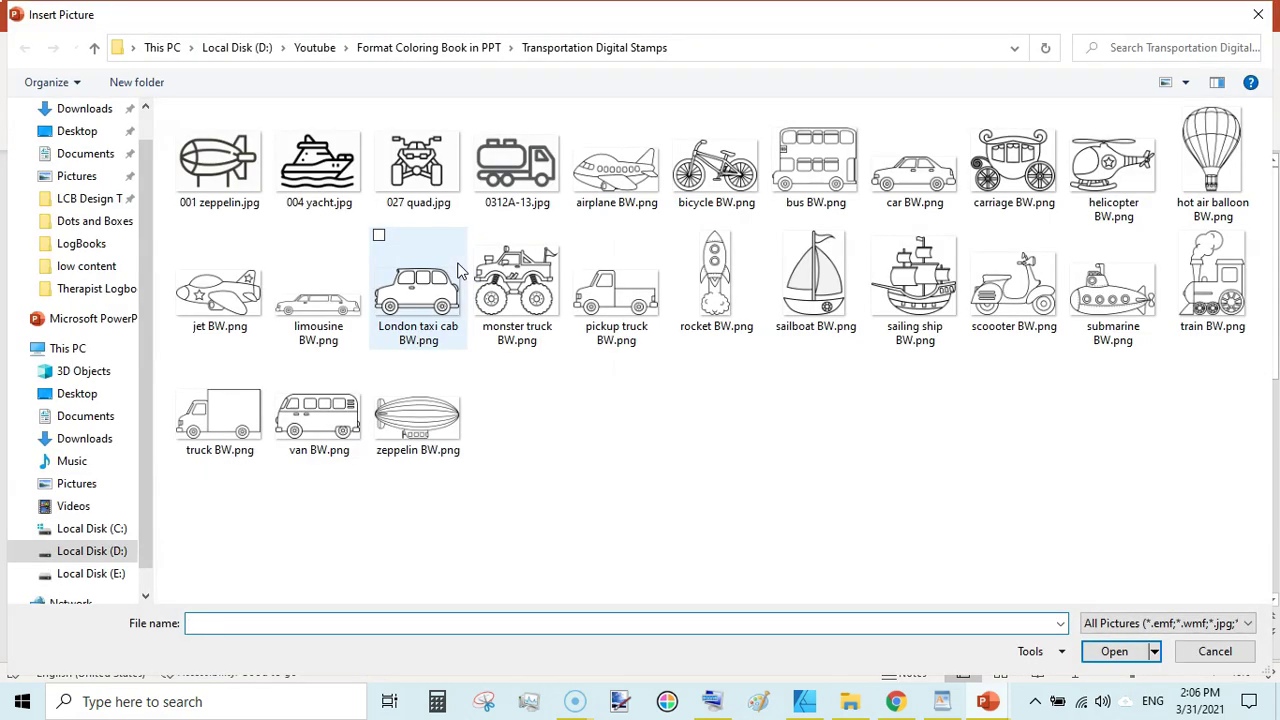
double_click(227, 168)
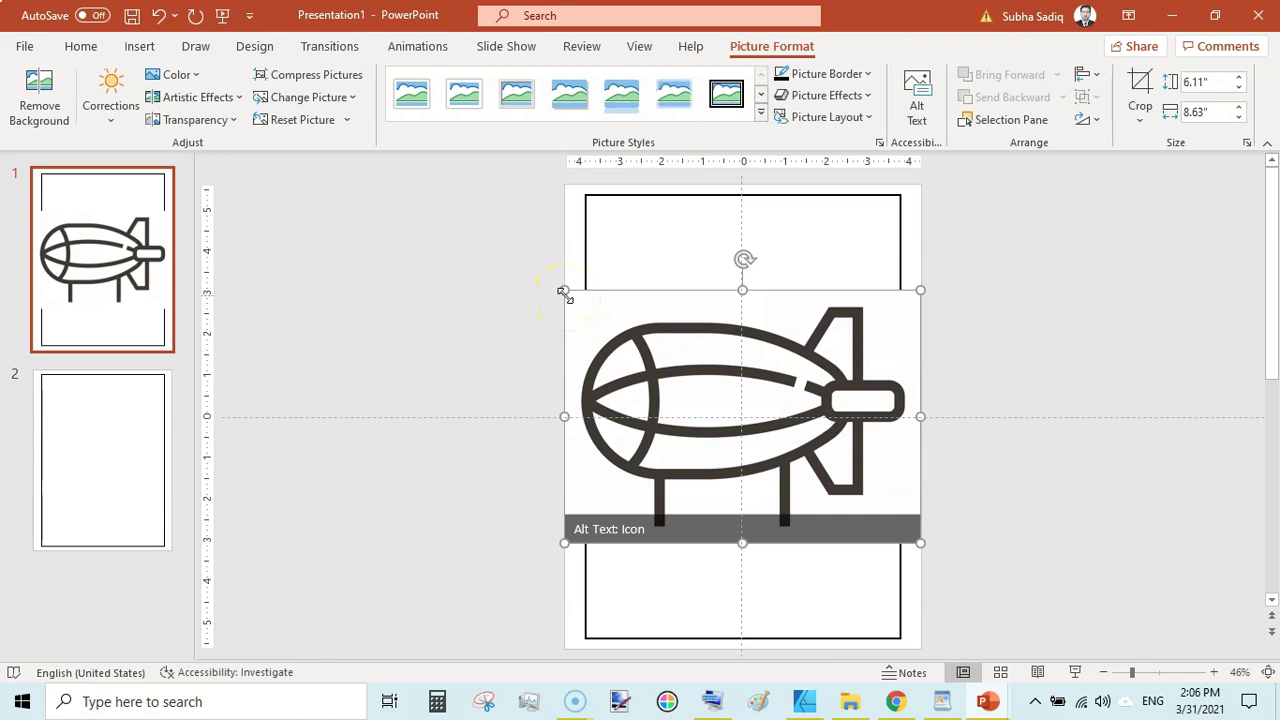
Step: Move the zeppelin picture inside the page border and scale it proportionally to about 5.31 in high by 7.51 in wide
left_click_drag(591, 312, 612, 311)
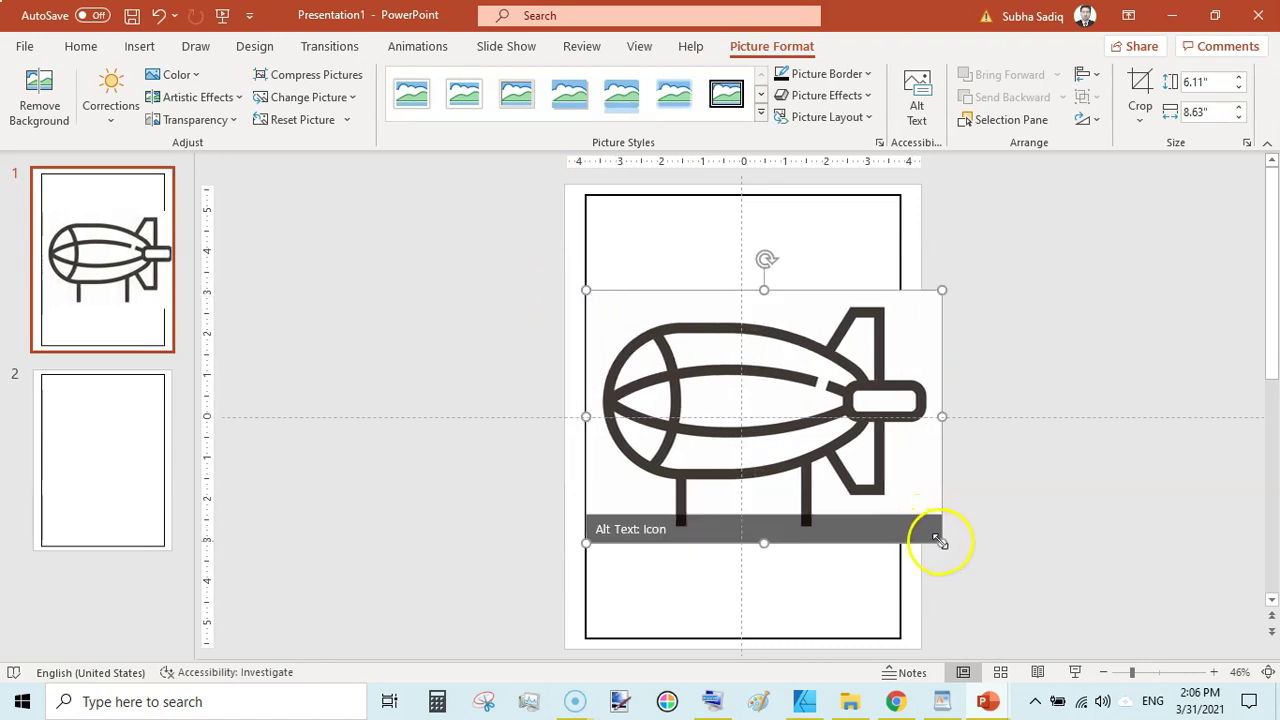
left_click_drag(942, 543, 878, 510)
left_click(1083, 355)
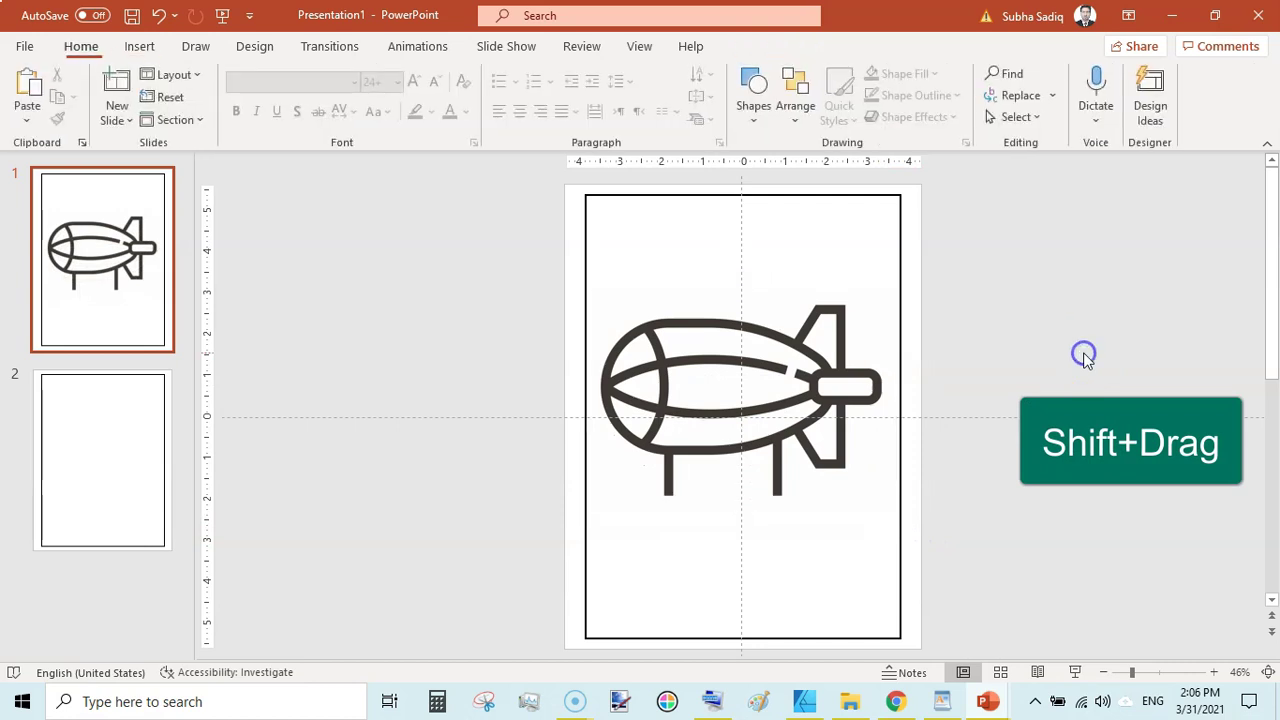
Step: Align the zeppelin picture to the center and middle of slide 1
left_click(780, 358)
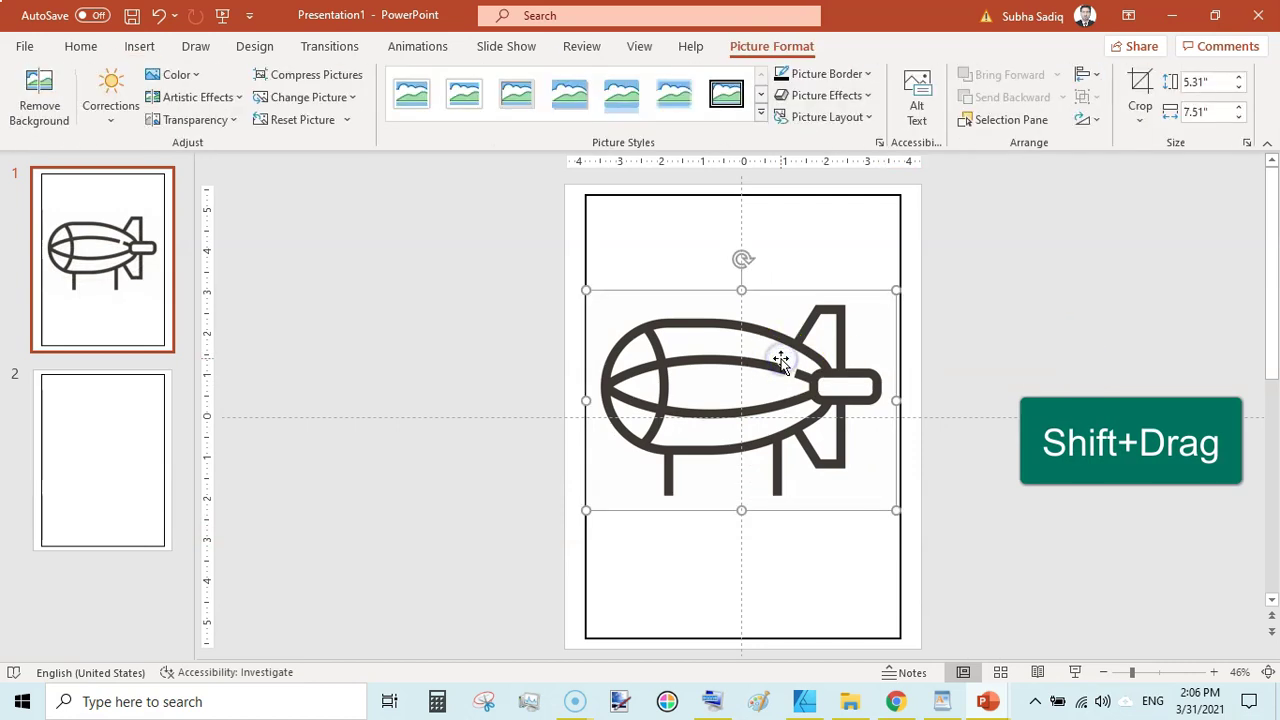
left_click(1087, 75)
left_click(1140, 128)
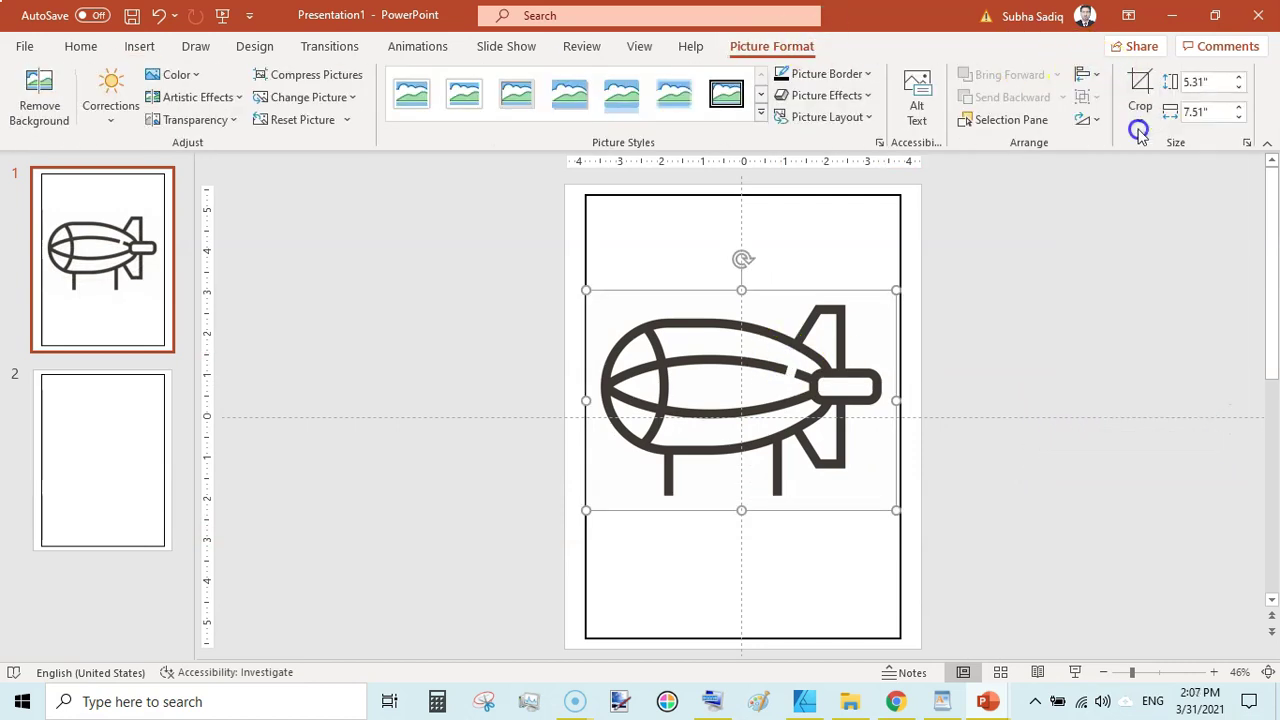
left_click(1089, 76)
left_click(1124, 207)
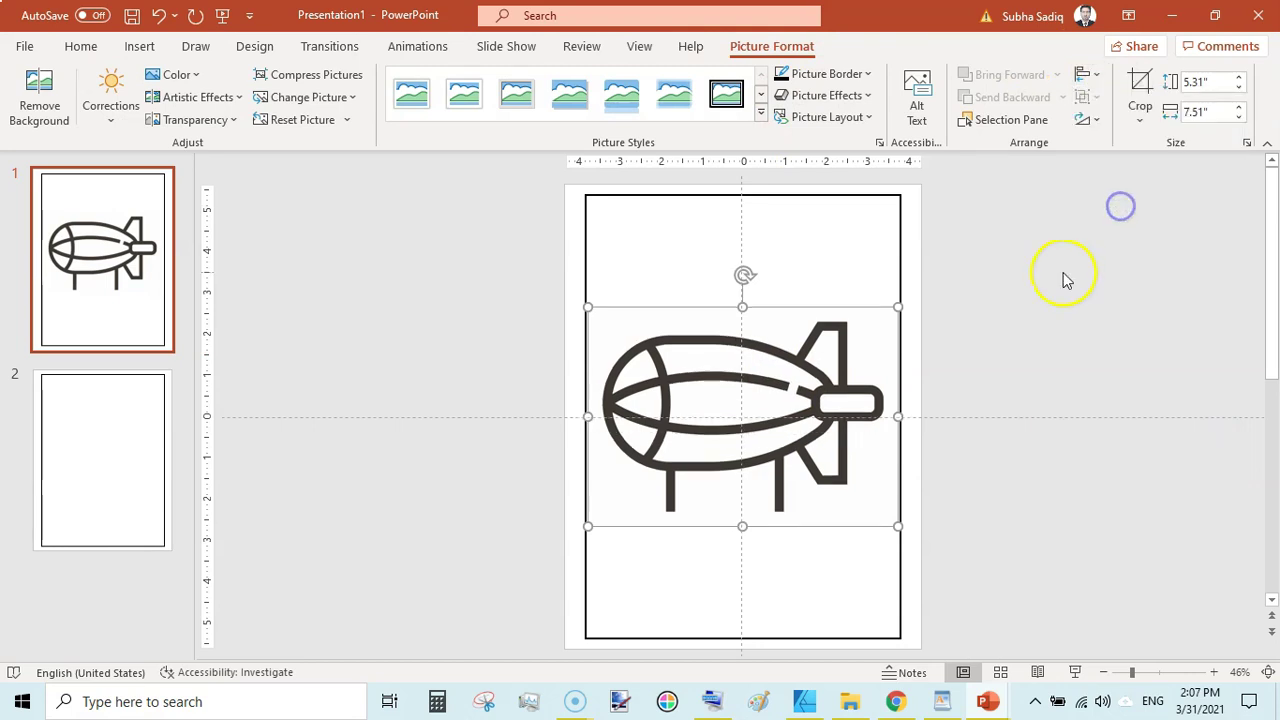
left_click(1063, 271)
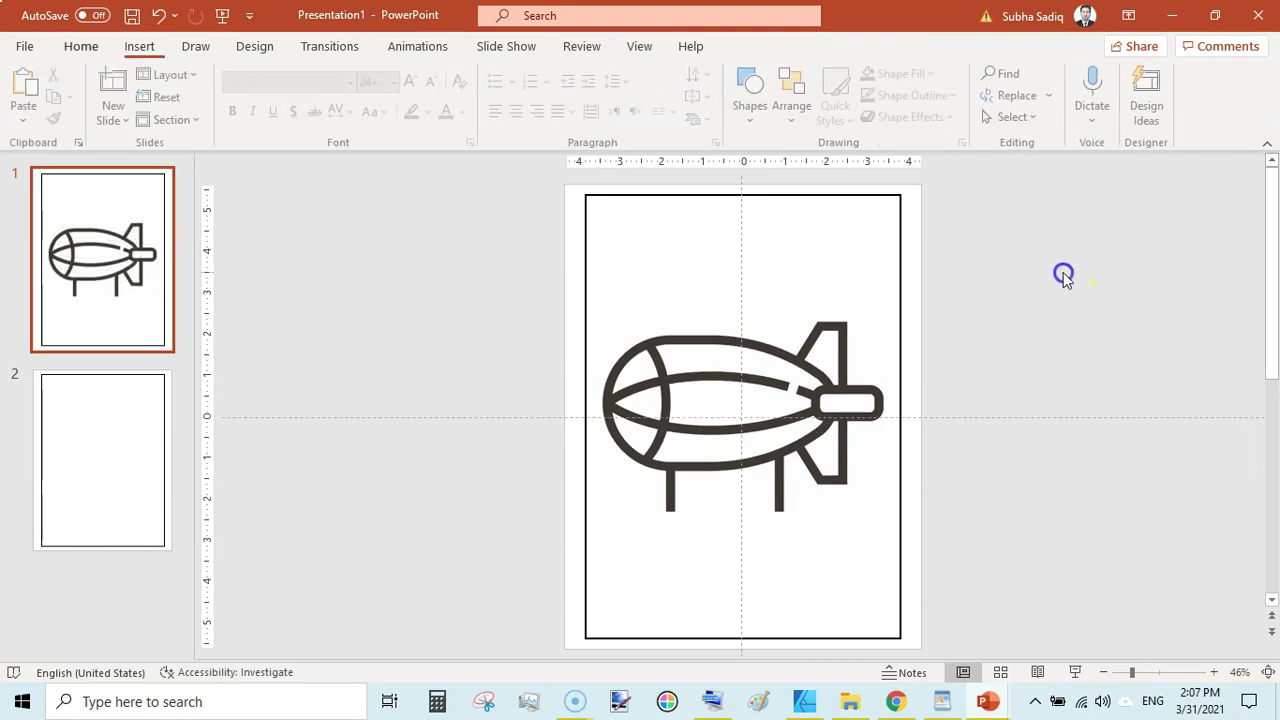
left_click(713, 363)
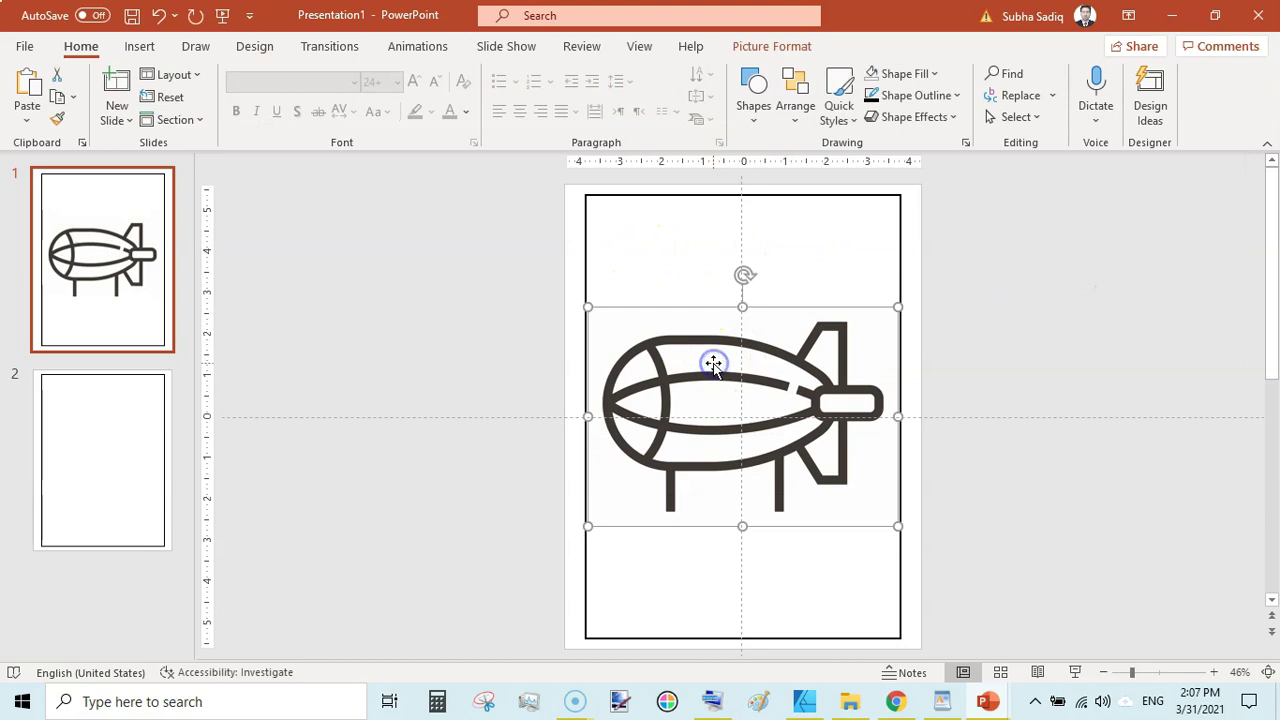
Step: Draw a rectangle covering the whole page of slide 2, about 11.25 in high by 8.63 in wide
left_click(451, 366)
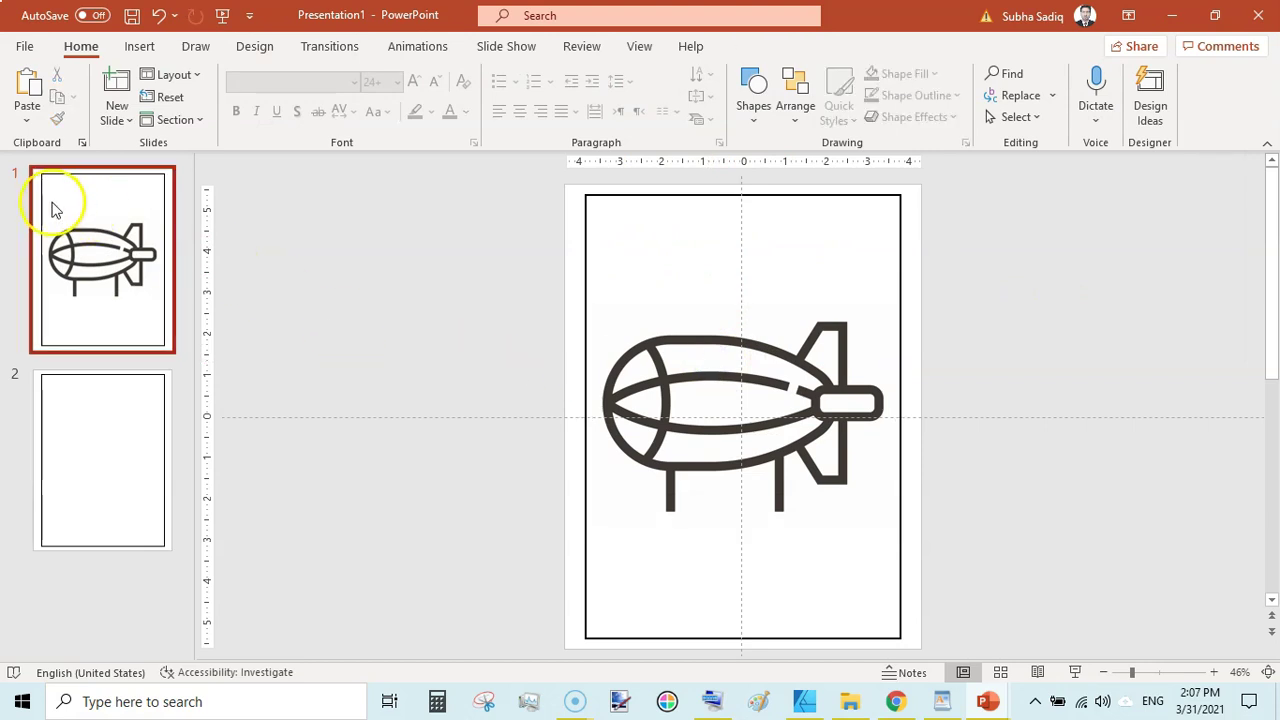
left_click(98, 423)
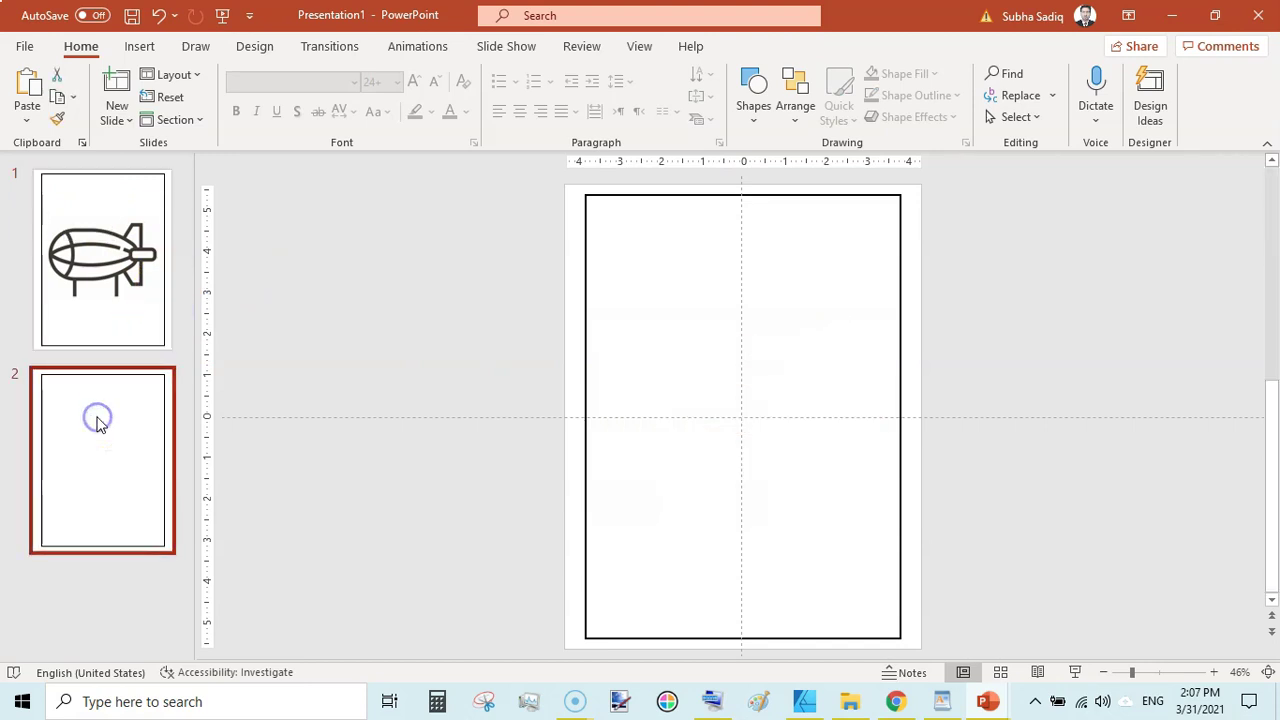
left_click(315, 250)
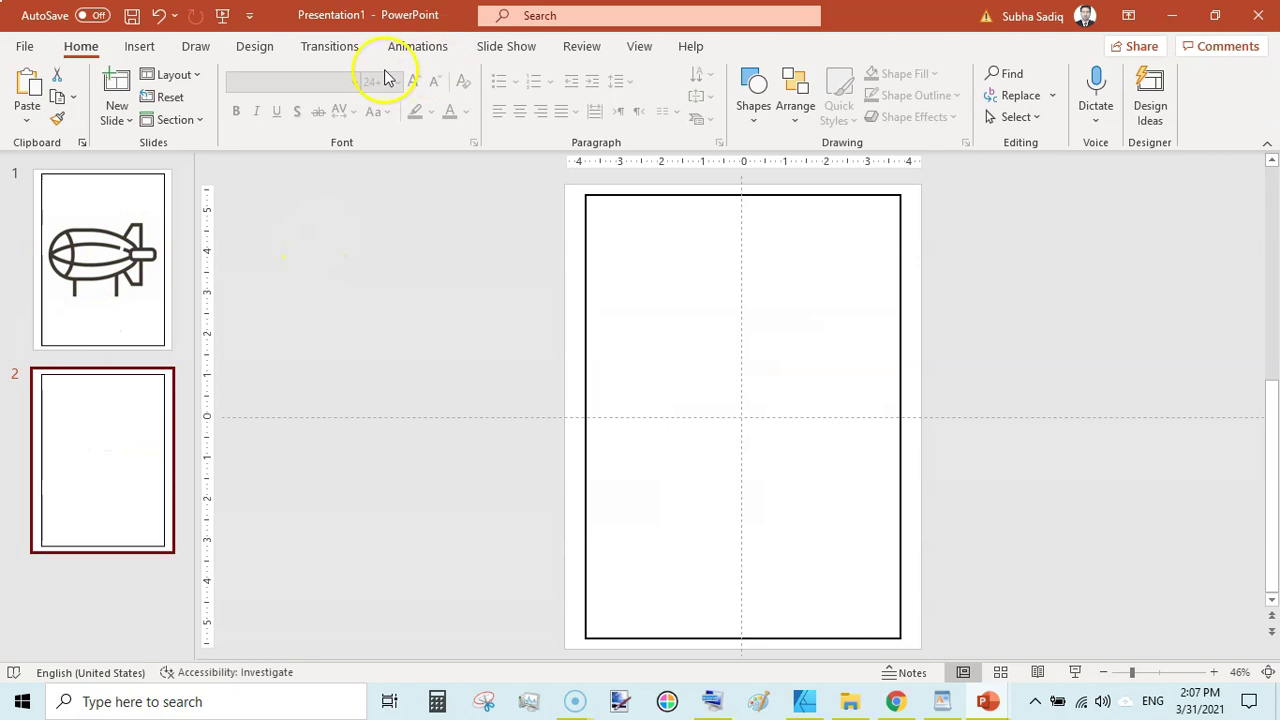
left_click(139, 46)
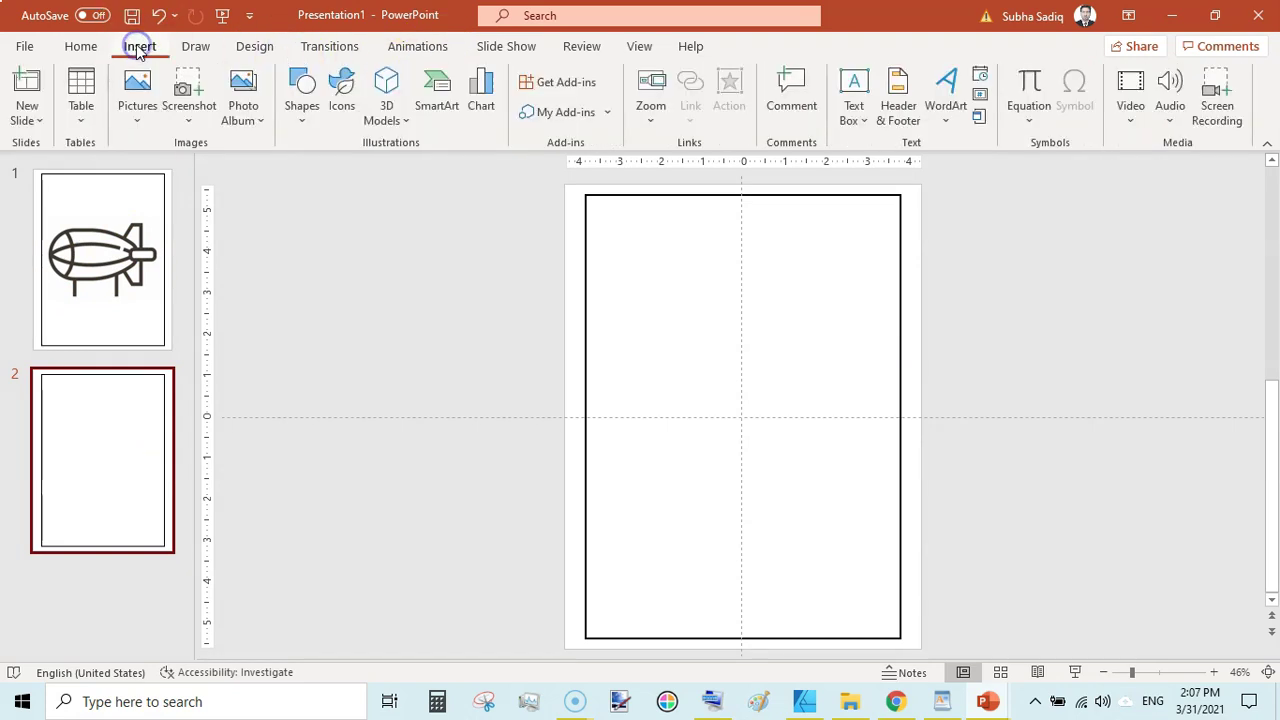
left_click(307, 124)
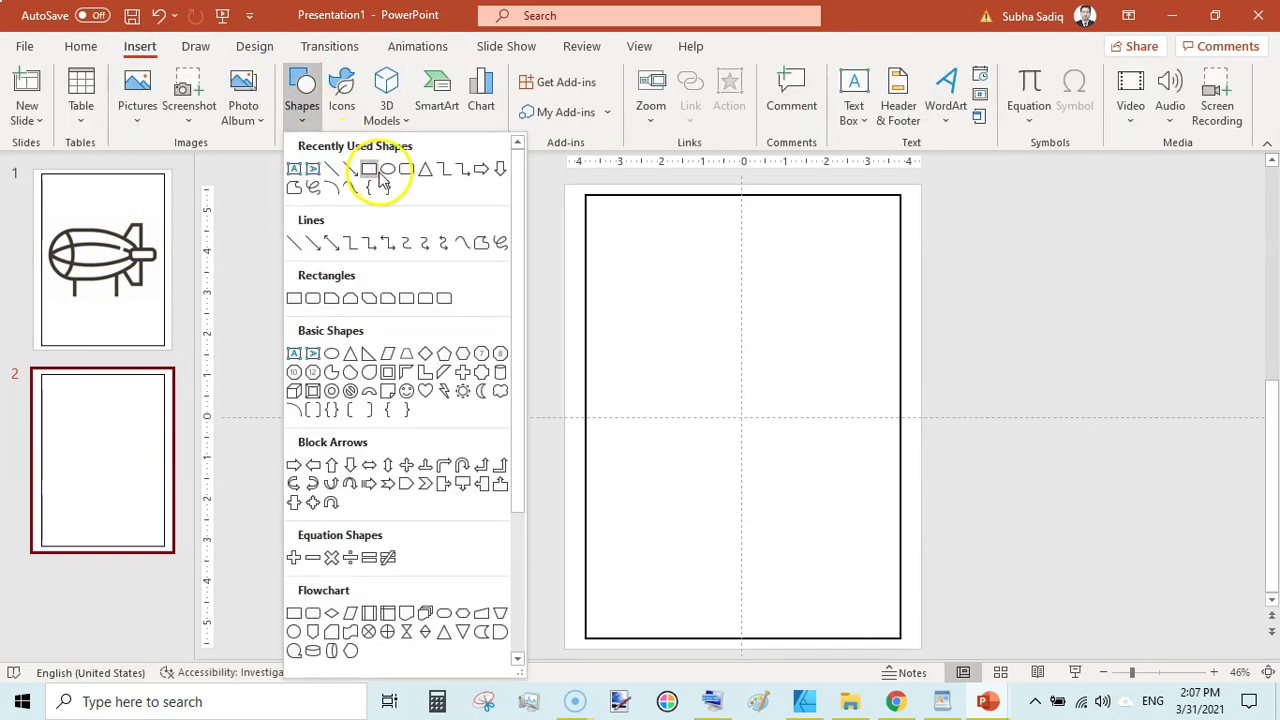
left_click(370, 168)
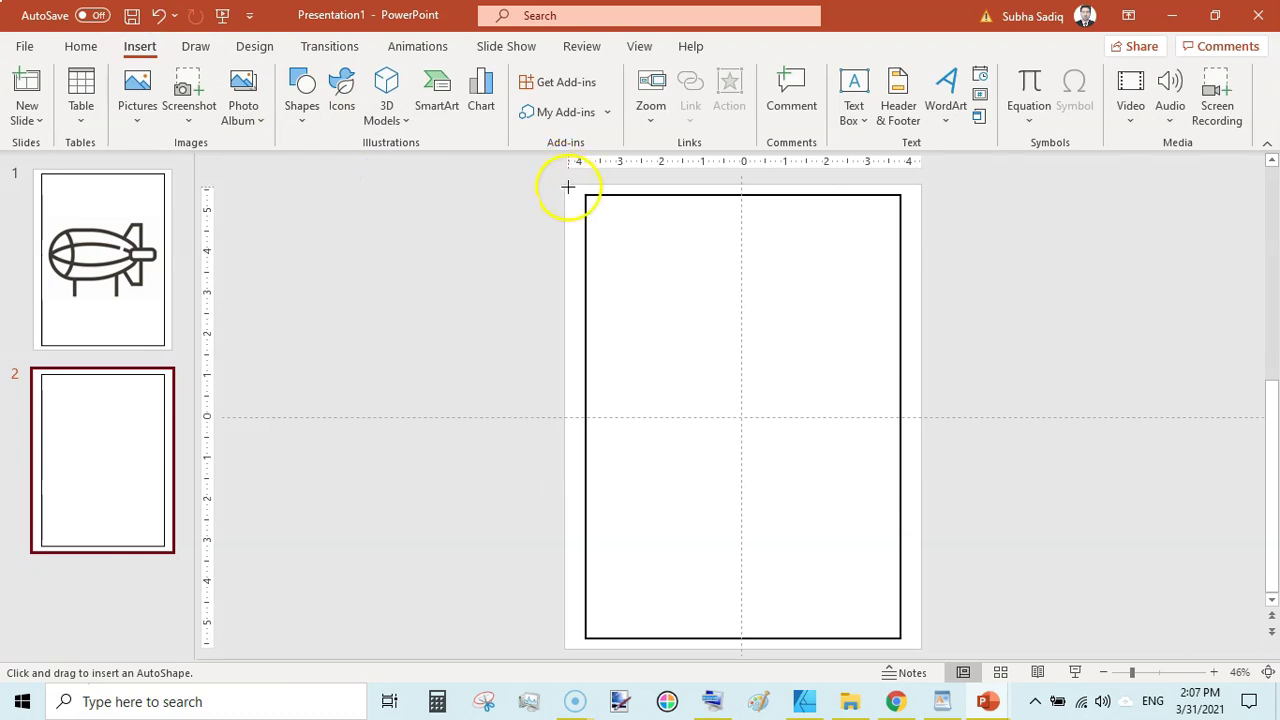
left_click_drag(567, 186, 918, 646)
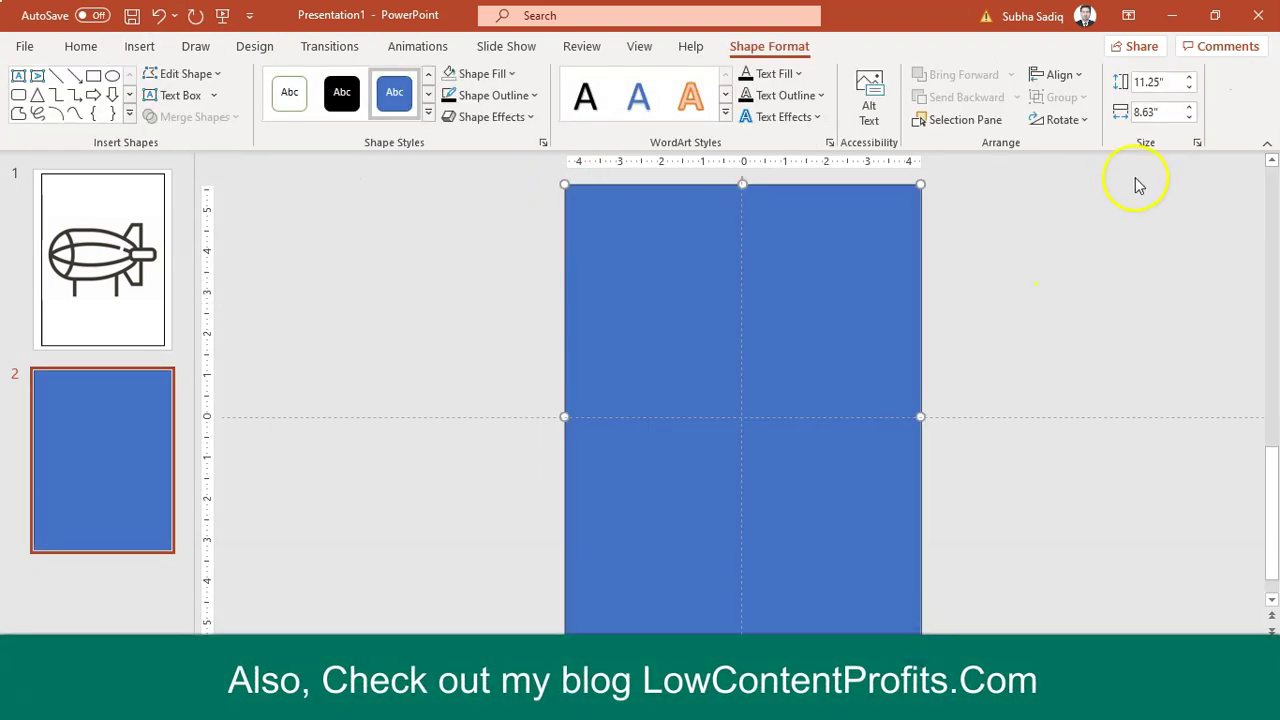
Step: Set the width of the full-page rectangle on slide 2 to 8.625 in
left_click(1168, 110)
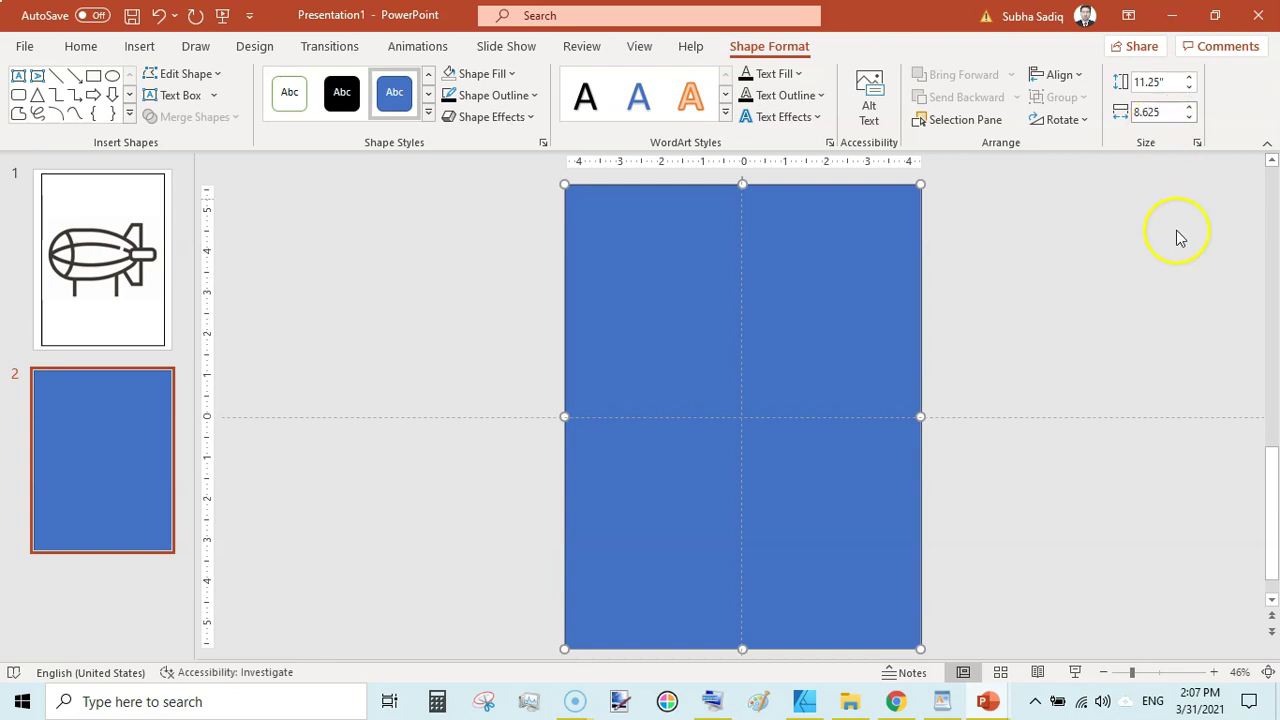
left_click(1077, 302)
left_click(843, 257)
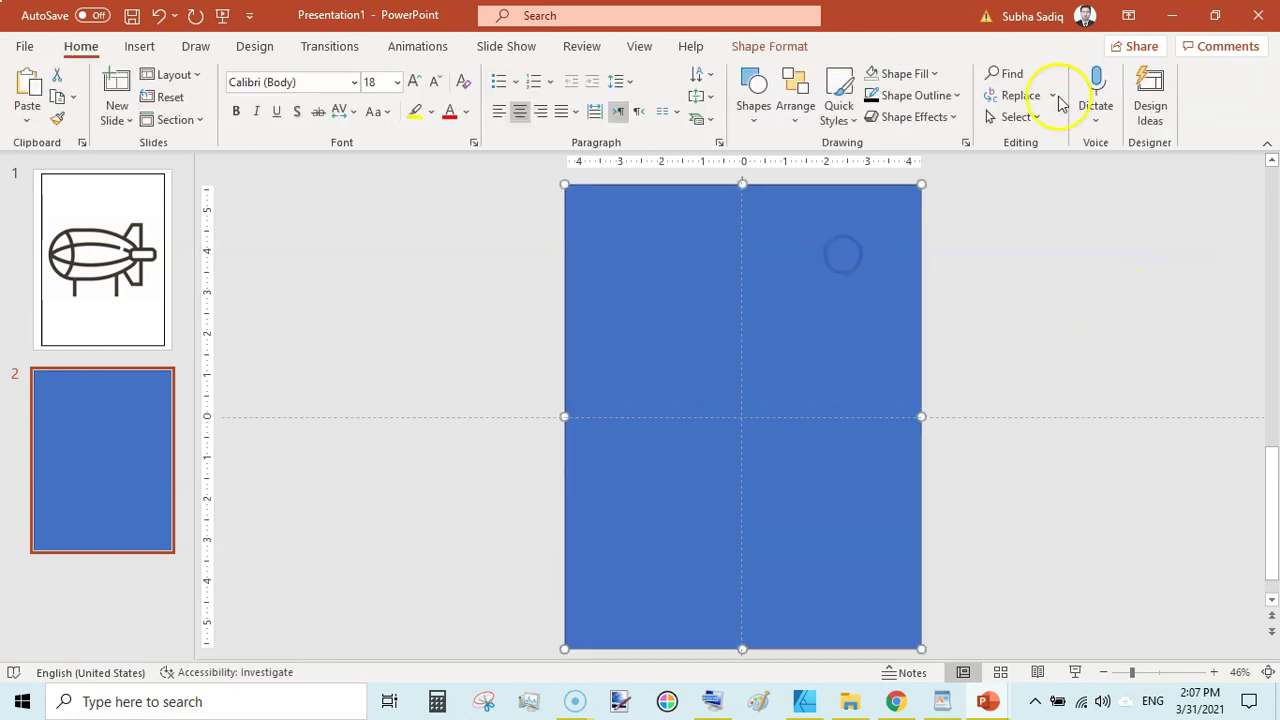
Step: Align the full-page rectangle to the center and middle of slide 2
left_click(760, 48)
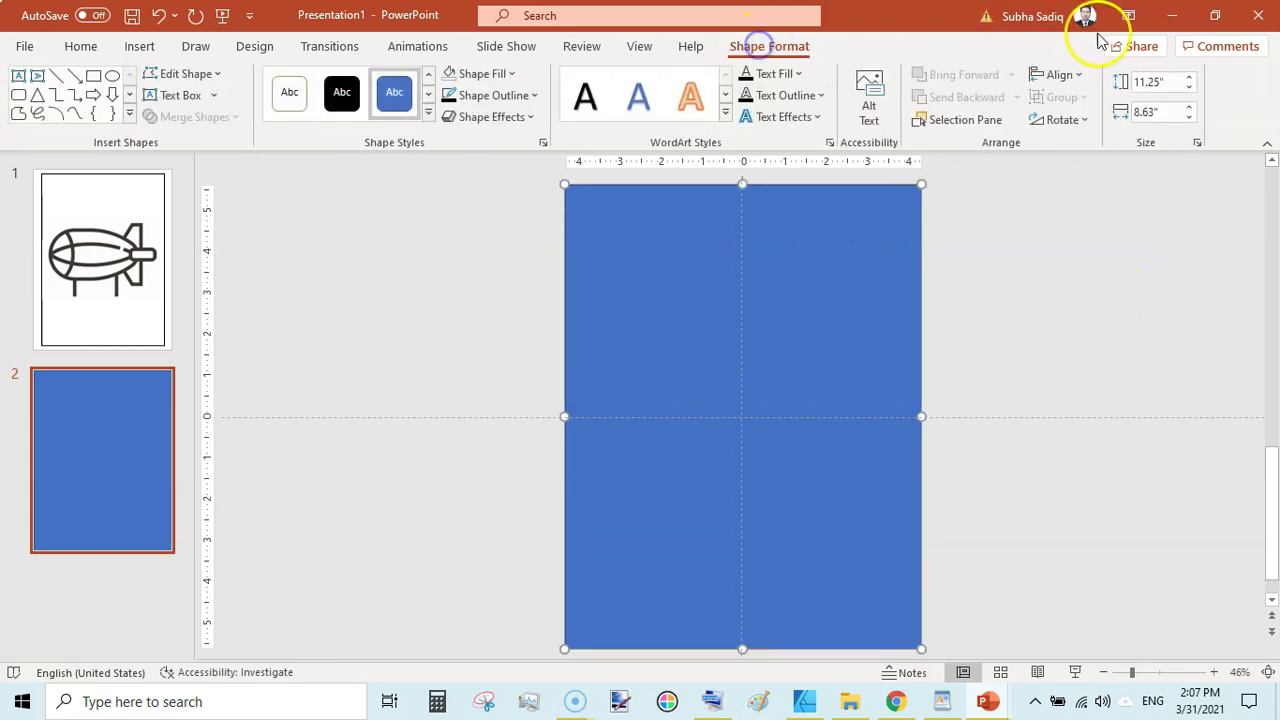
left_click(1060, 75)
left_click(1088, 128)
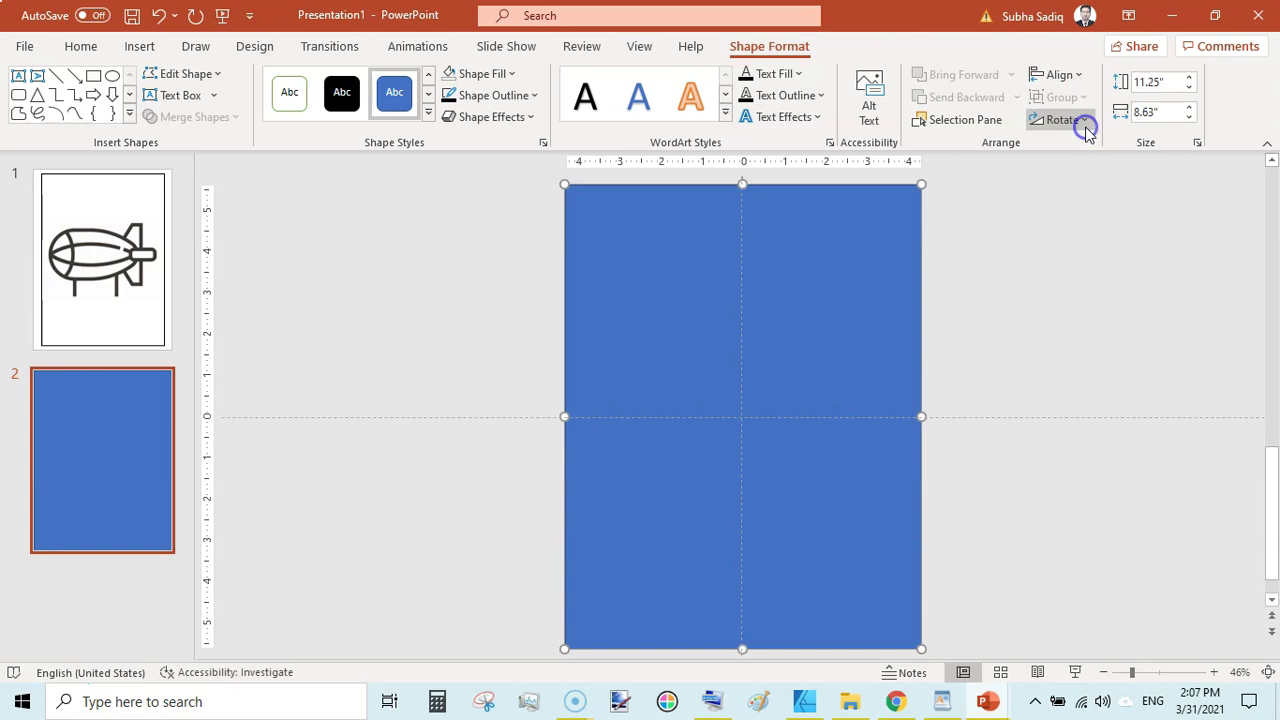
left_click(1066, 75)
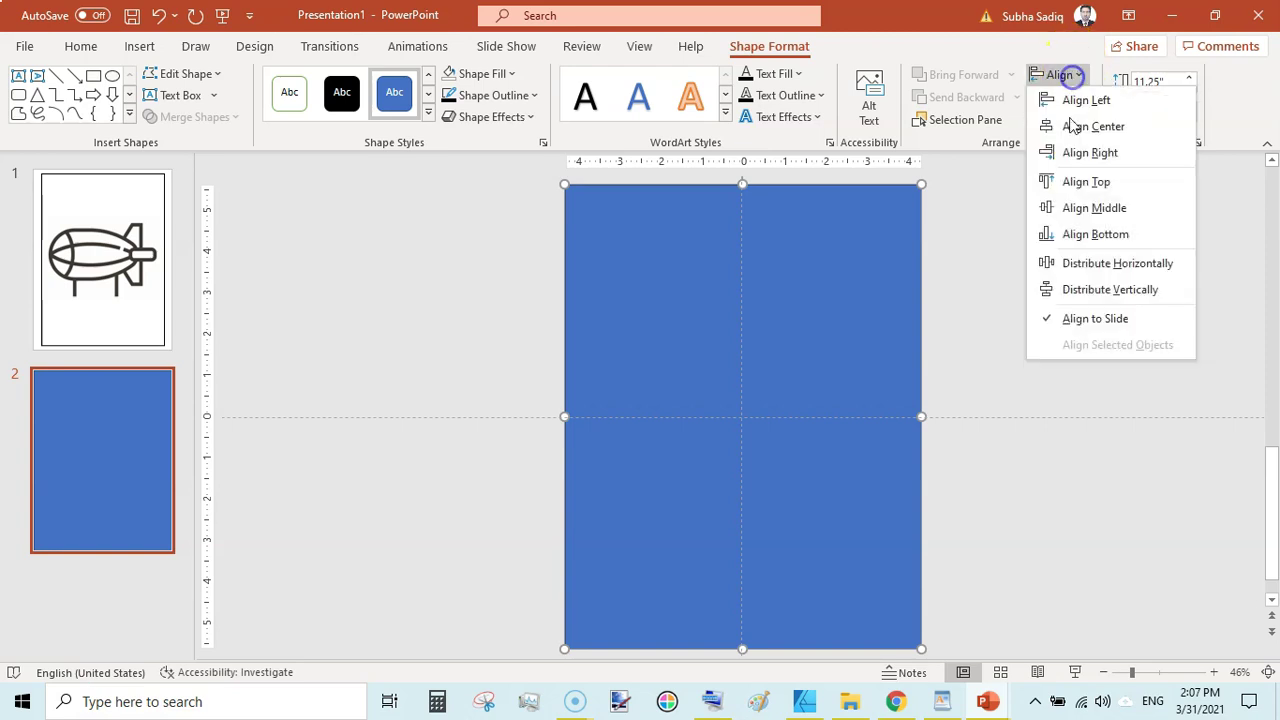
left_click(1082, 205)
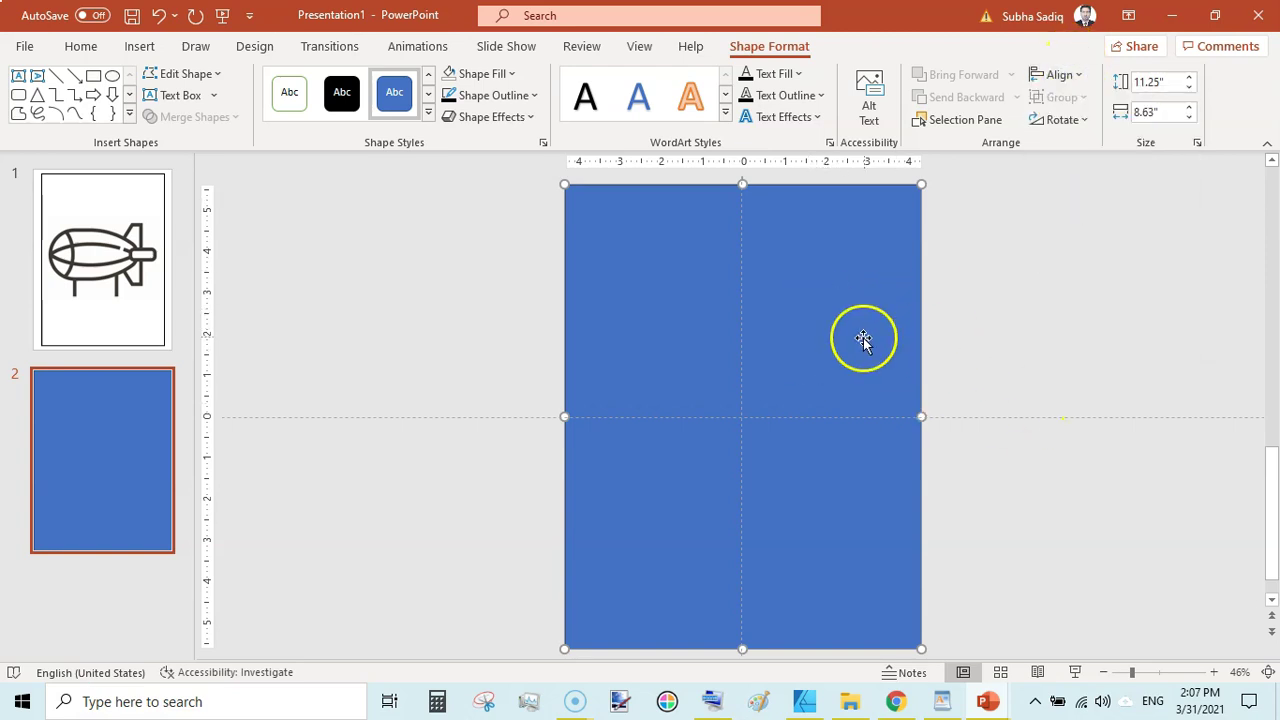
left_click(1009, 330)
left_click(668, 324)
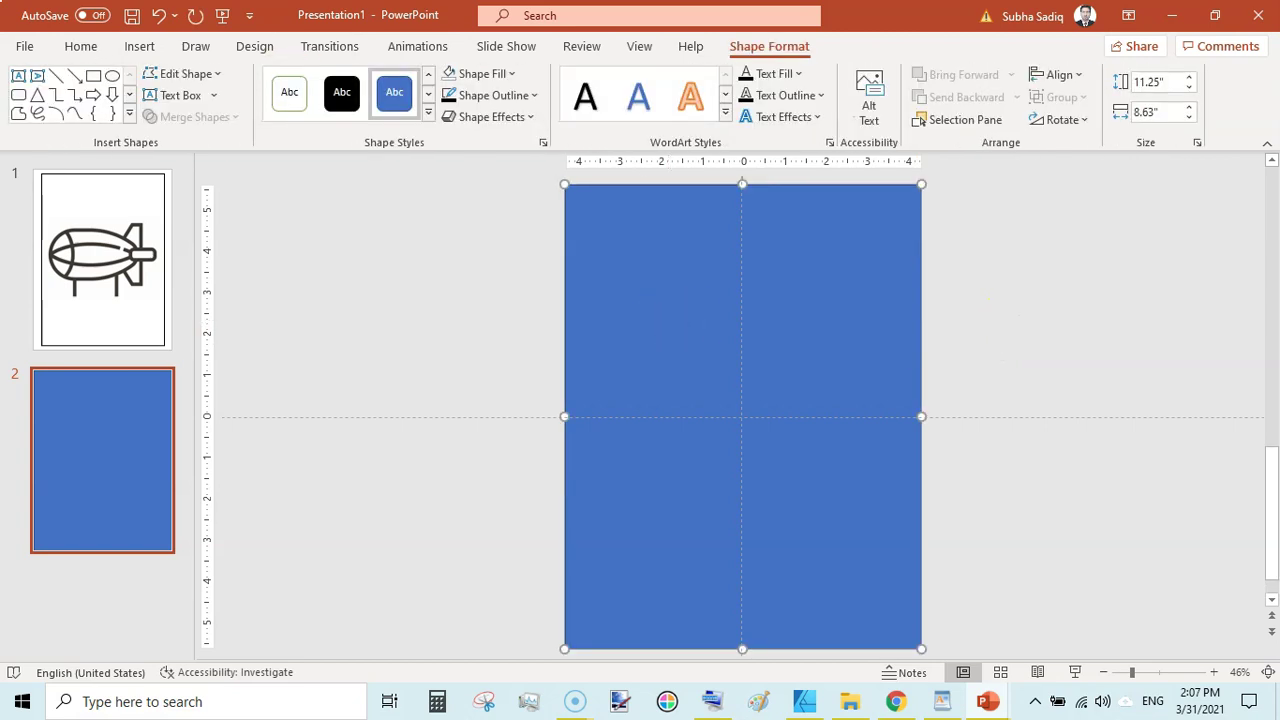
Step: Remove the outline of the full-page rectangle and fill it with black
left_click(497, 95)
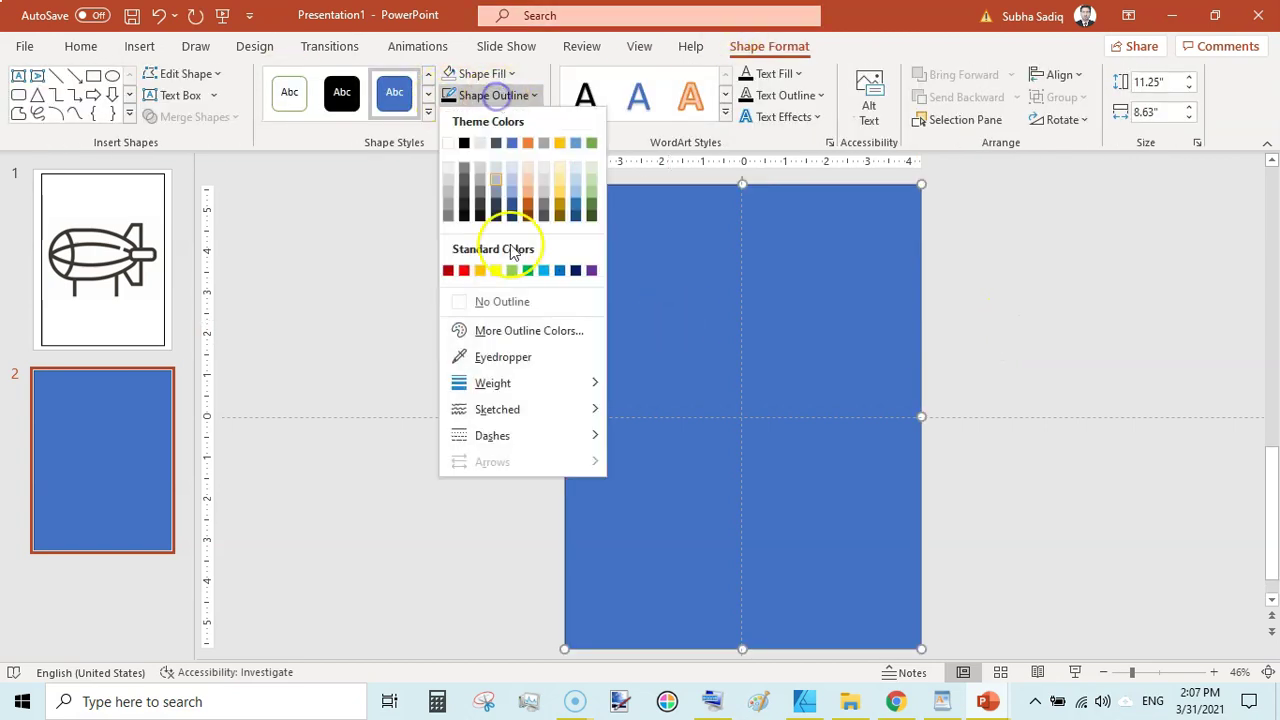
left_click(503, 301)
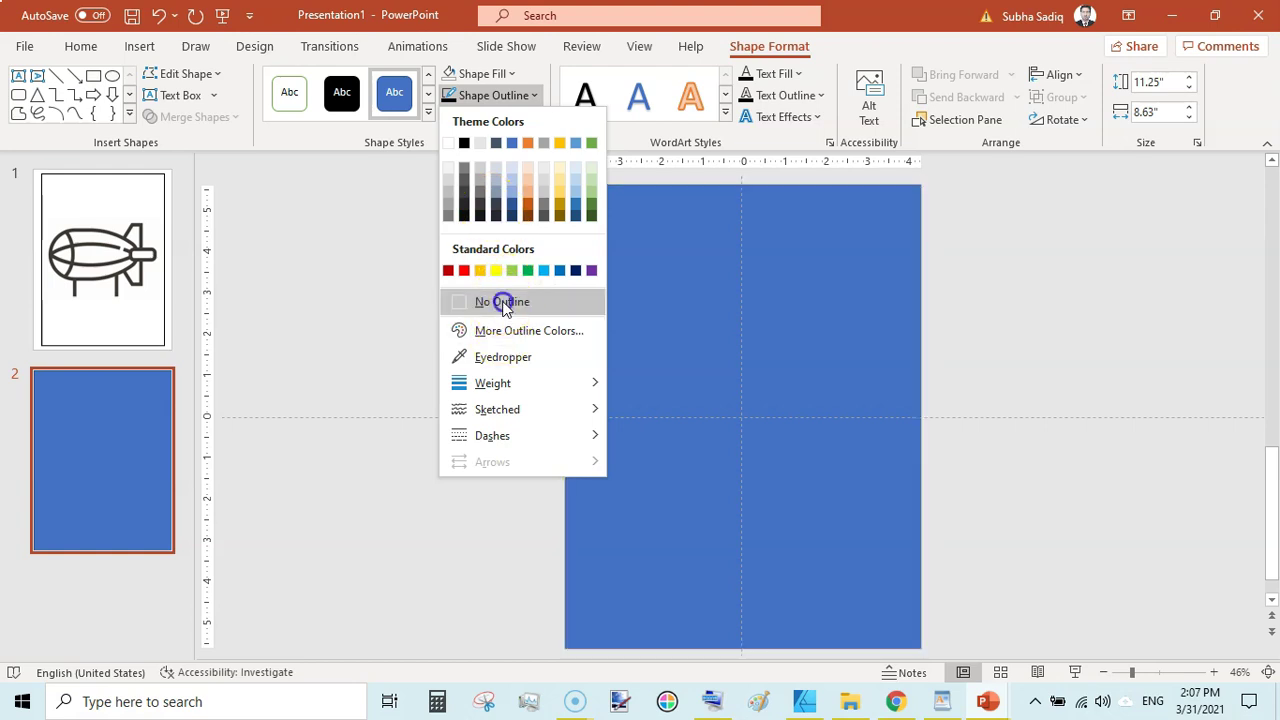
left_click(500, 74)
left_click(463, 120)
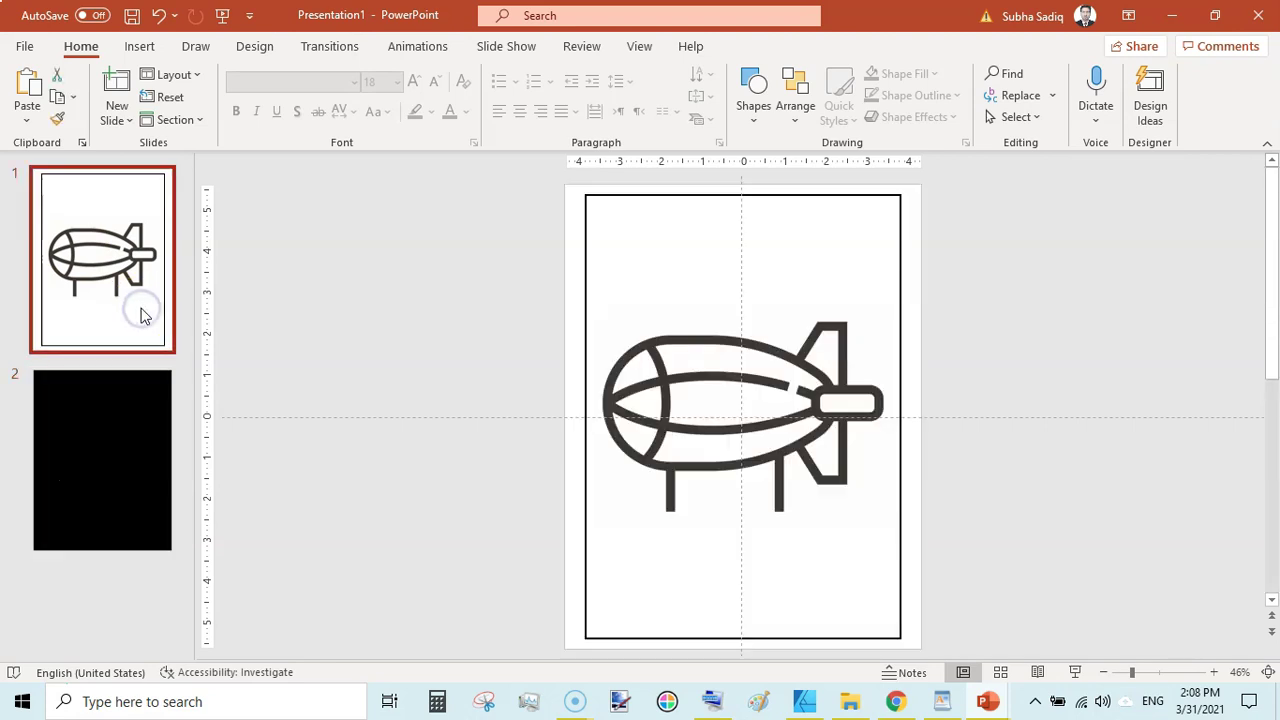
Step: Duplicate the zeppelin slide 1 and the black slide 2 together as a pair
left_click(128, 443, "ctrl")
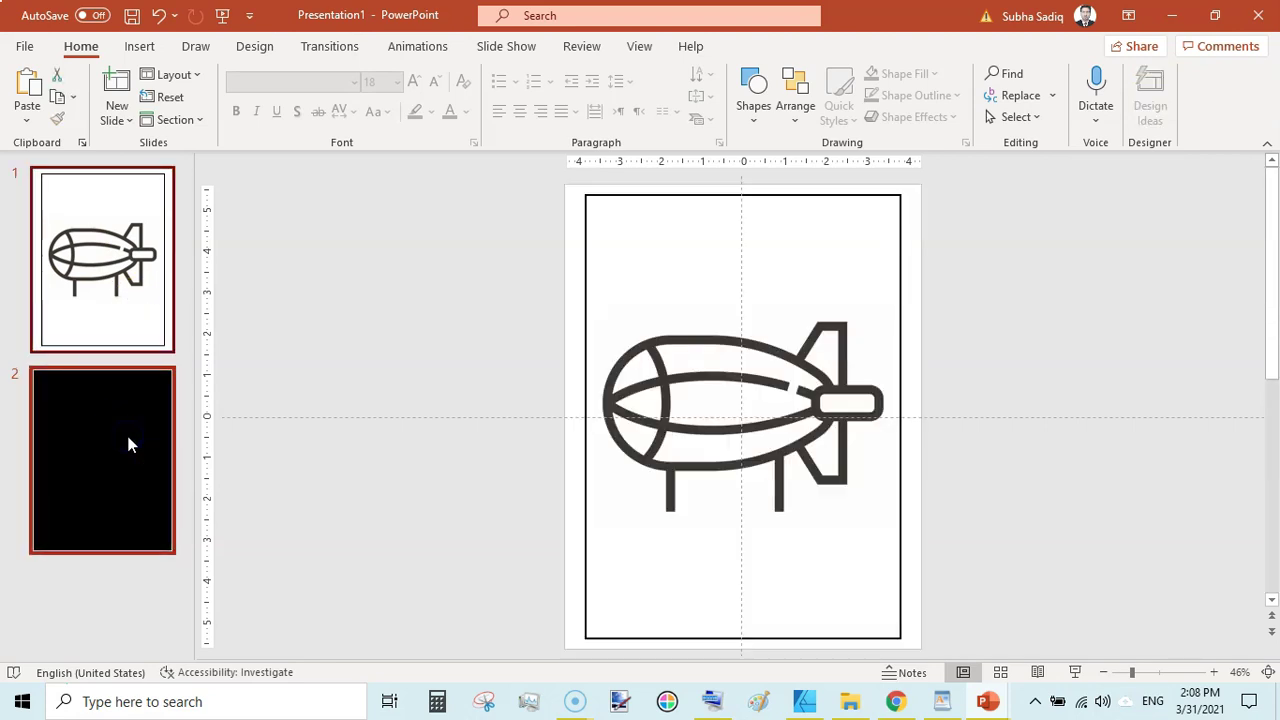
key("ctrl+d")
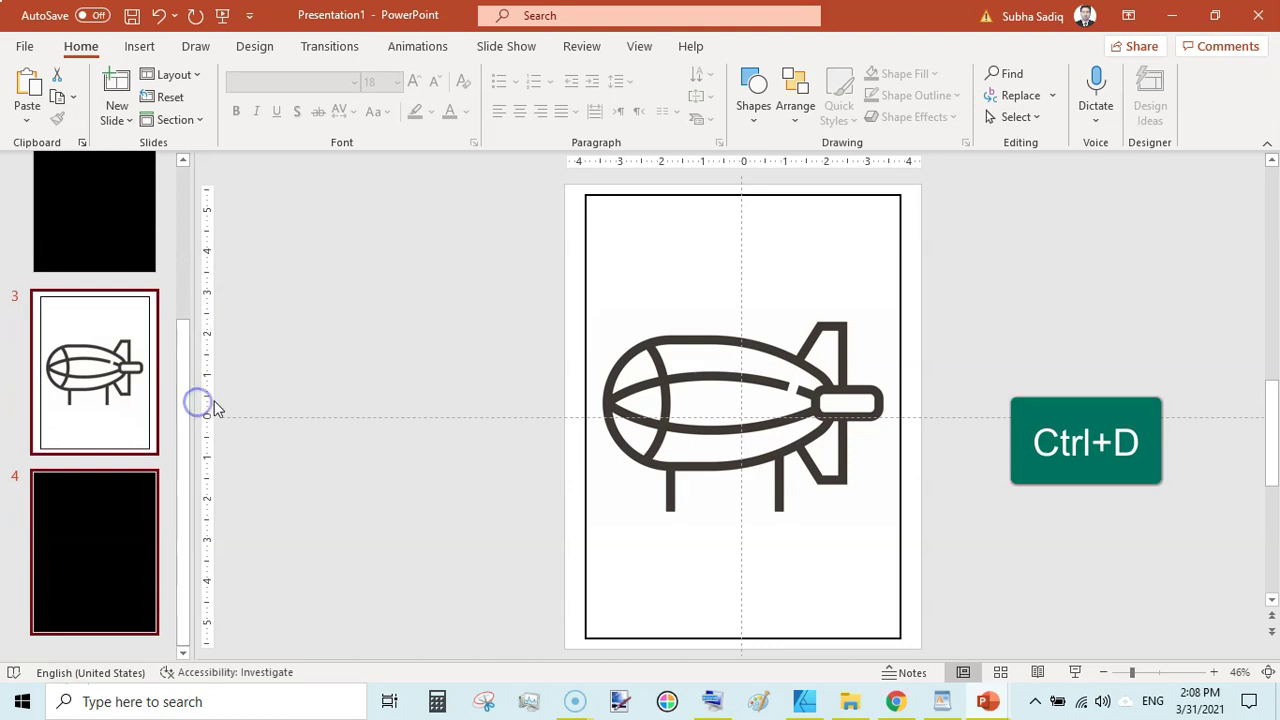
Step: Replace the zeppelin picture on slide 3 with the file 0312A-13.jpg from the Transportation Digital Stamps folder
left_click(124, 372)
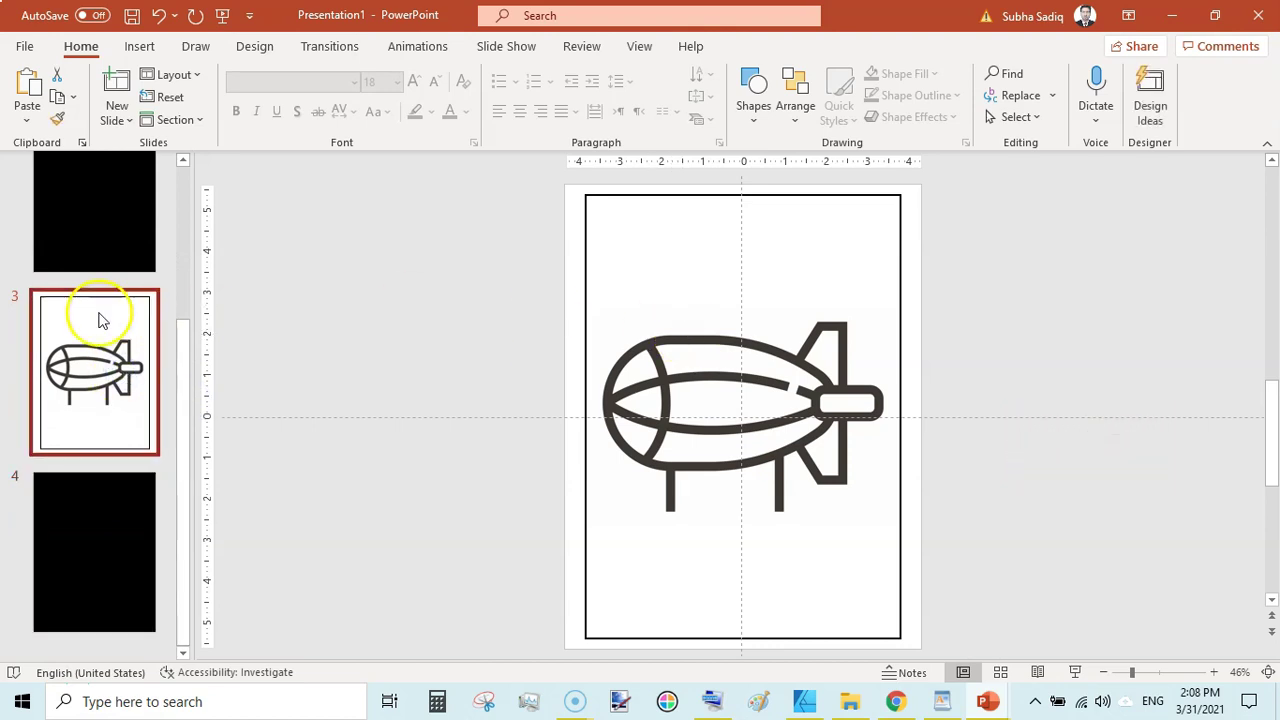
left_click_drag(181, 354, 191, 200)
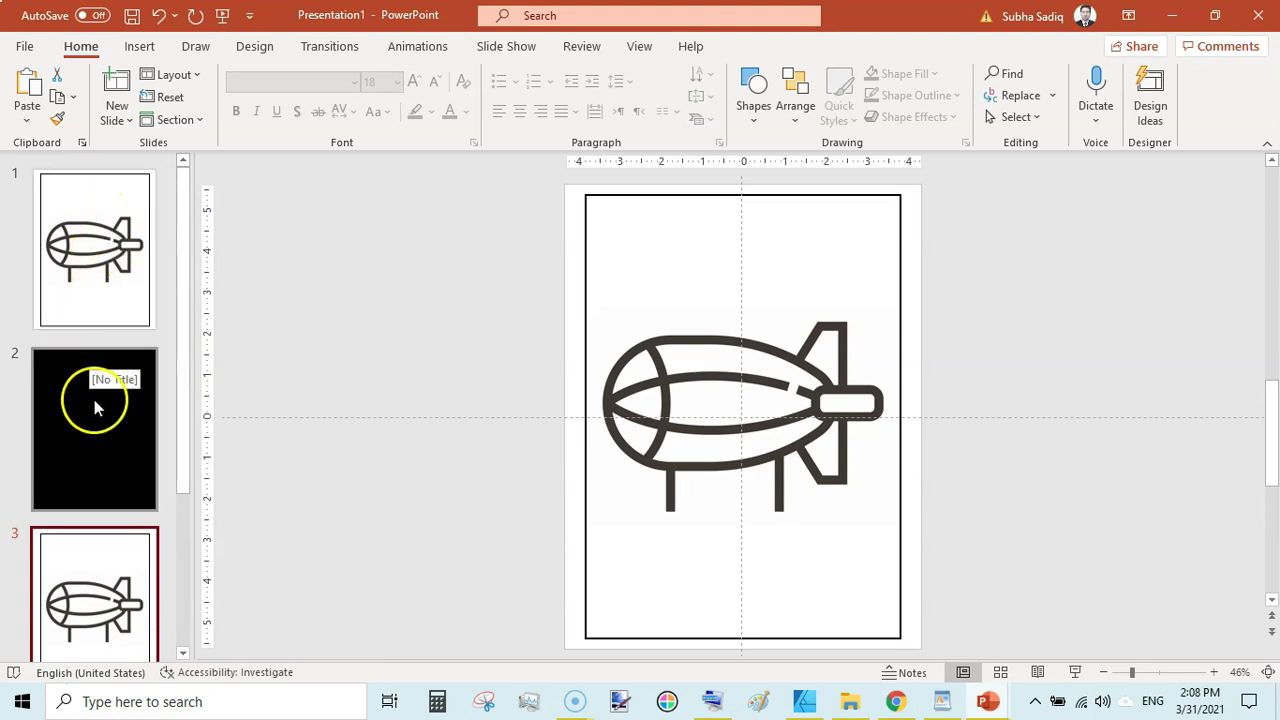
left_click_drag(187, 438, 183, 466)
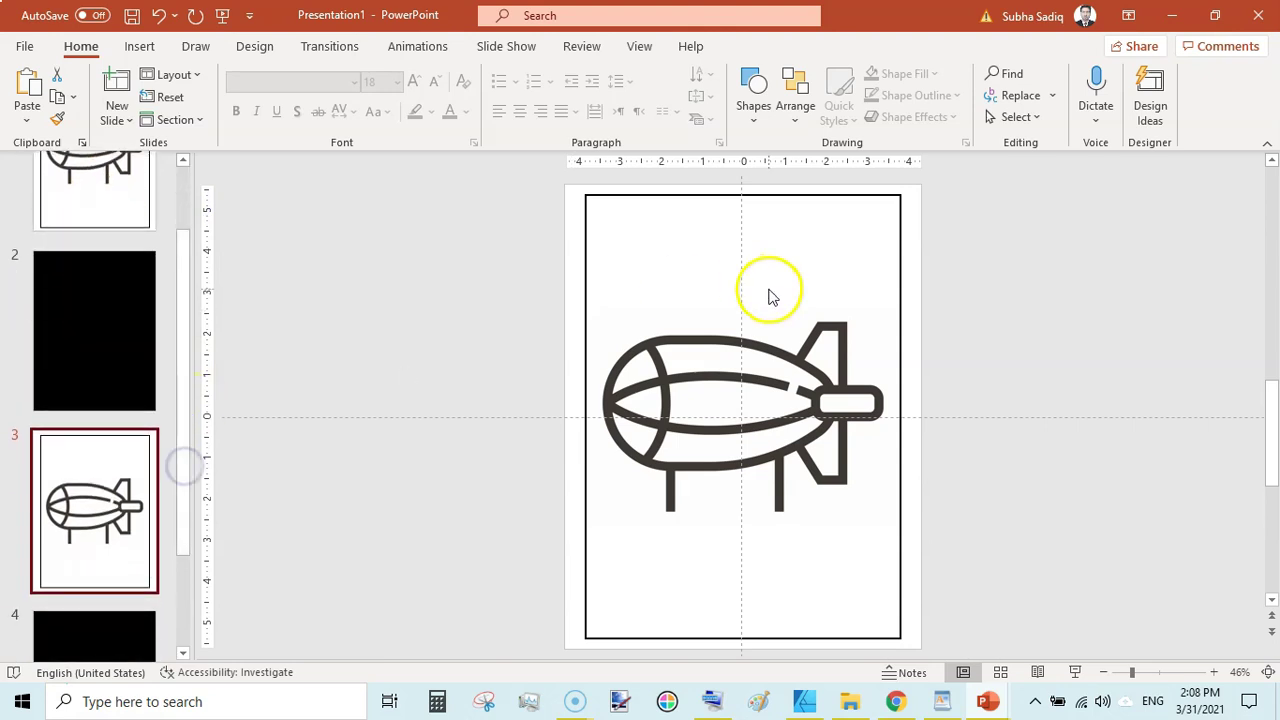
left_click(727, 348)
right_click(727, 347)
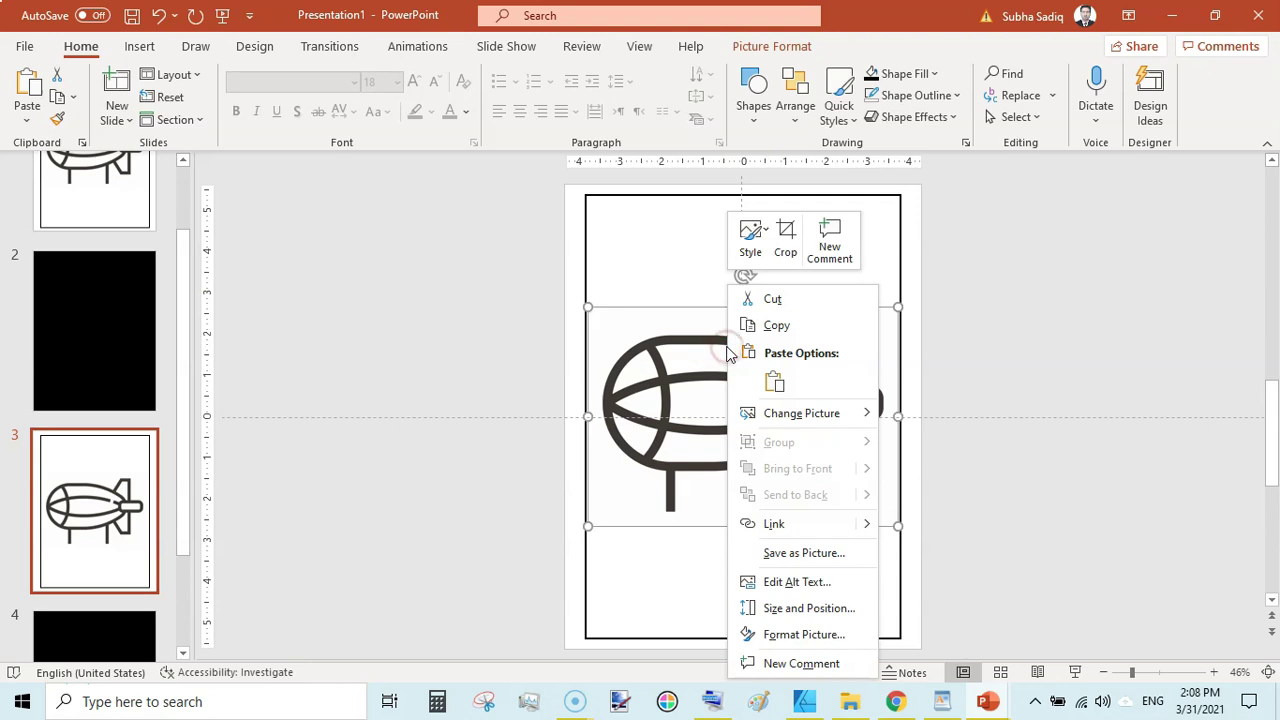
left_click(797, 416)
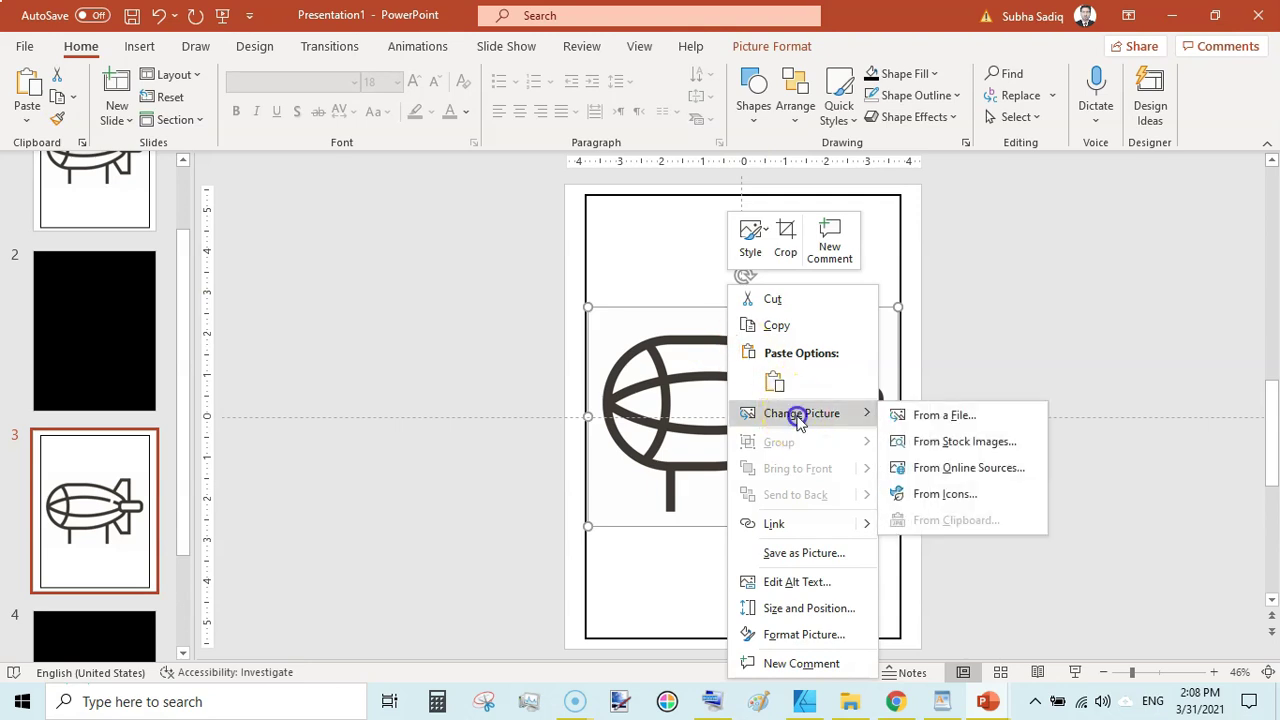
left_click(945, 415)
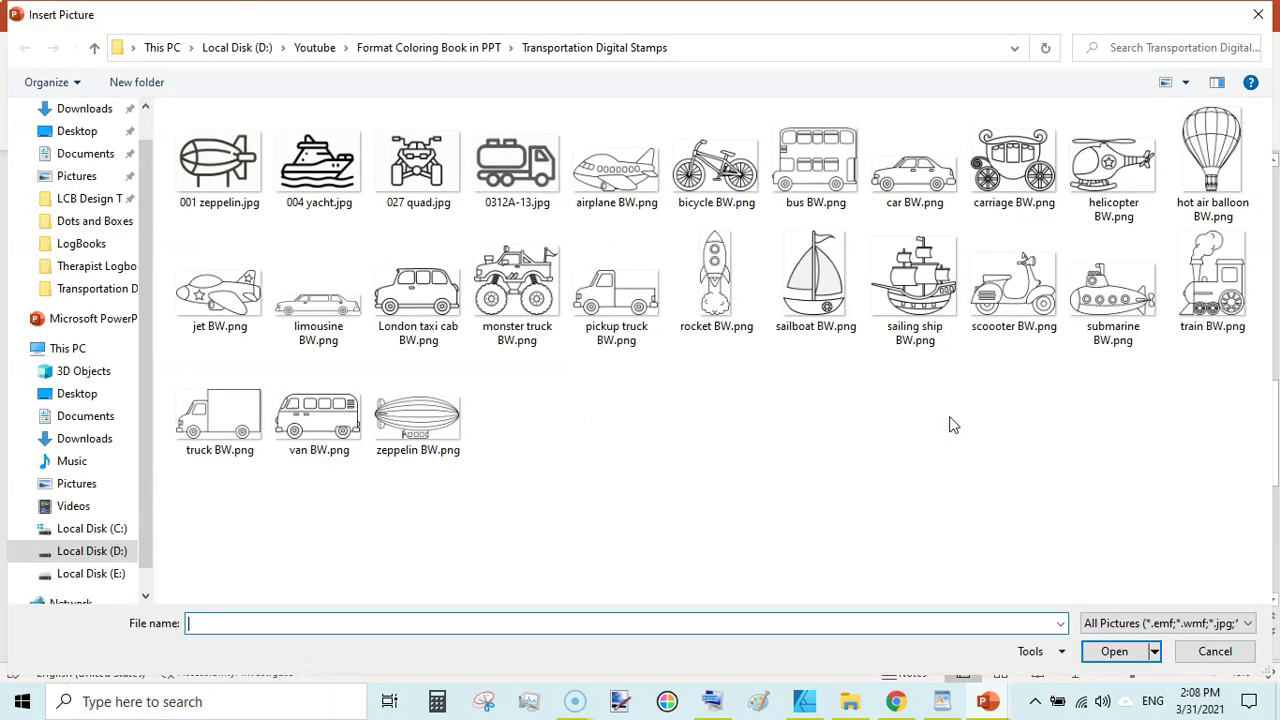
double_click(511, 197)
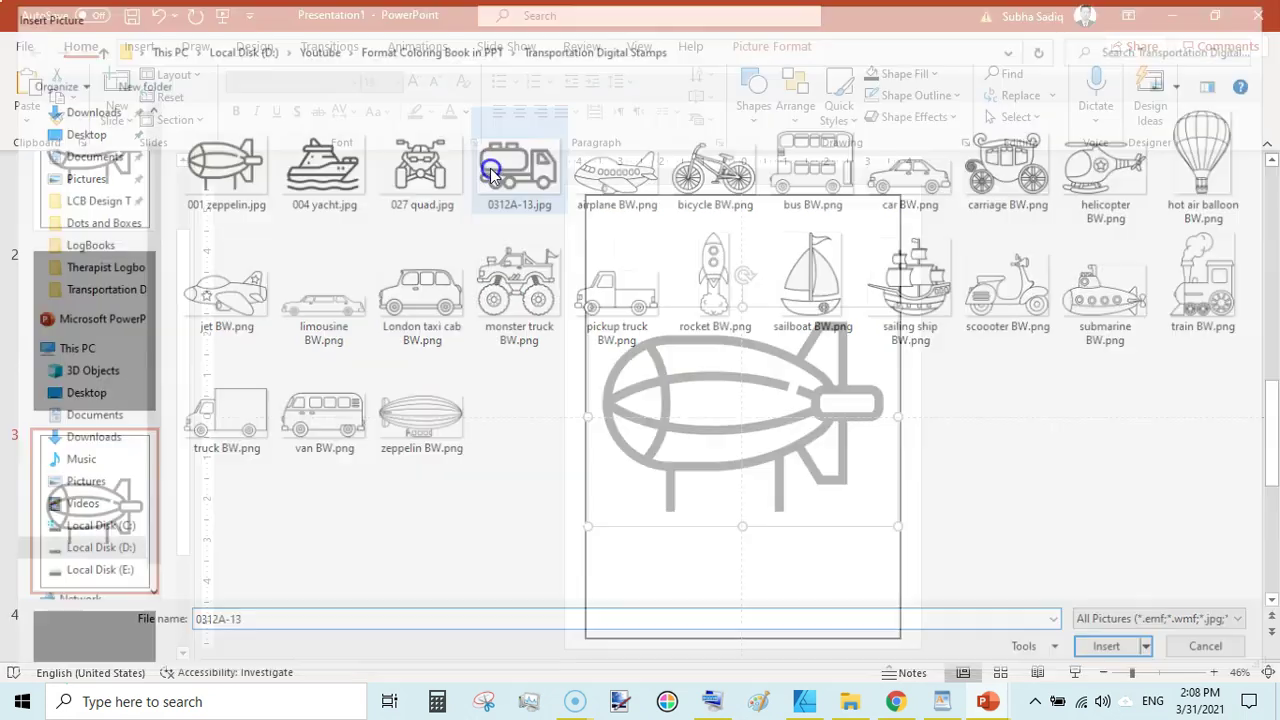
left_click(428, 289)
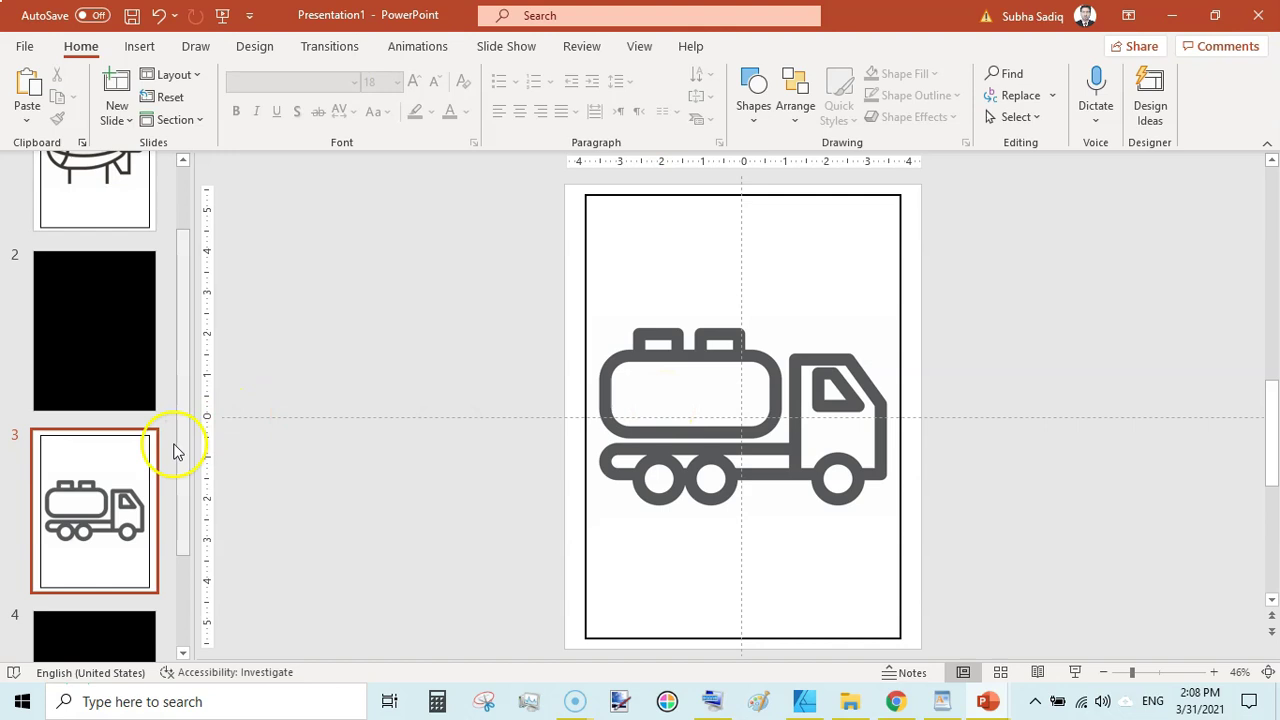
Step: Duplicate the tanker truck slide 3 and the black slide 4 together as a pair
left_click_drag(183, 445, 189, 514)
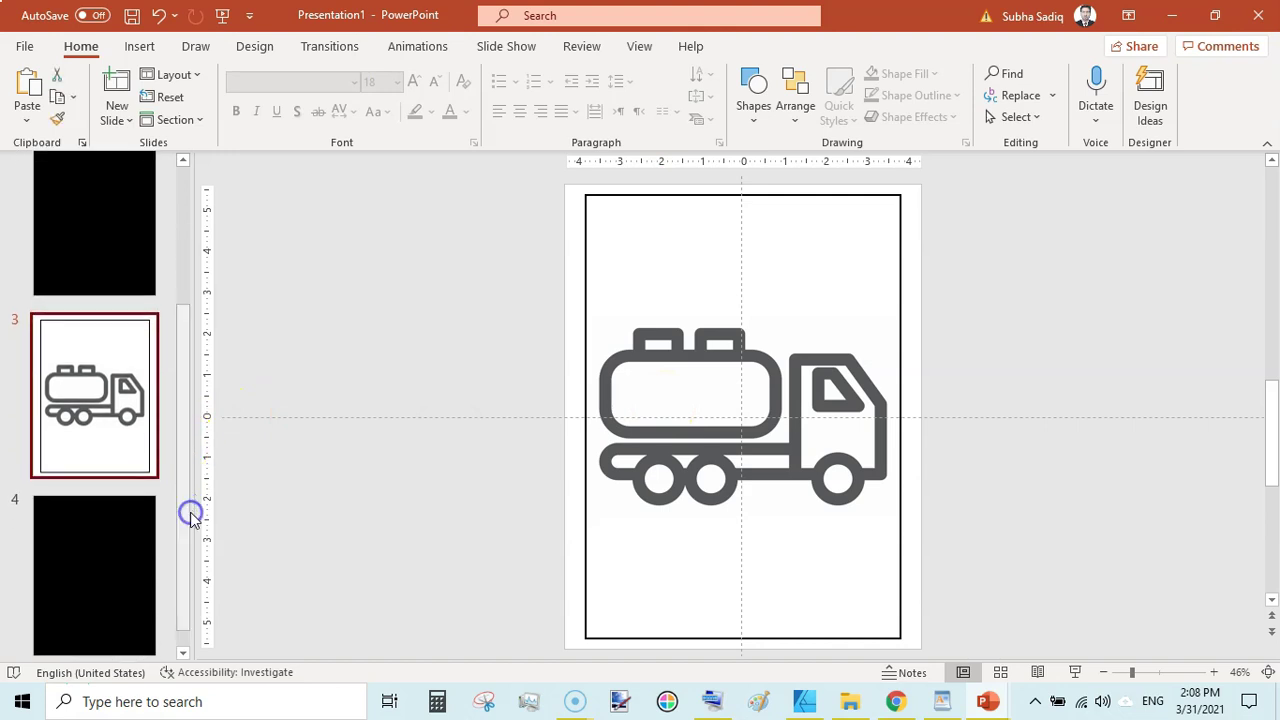
left_click(115, 428)
left_click(105, 576)
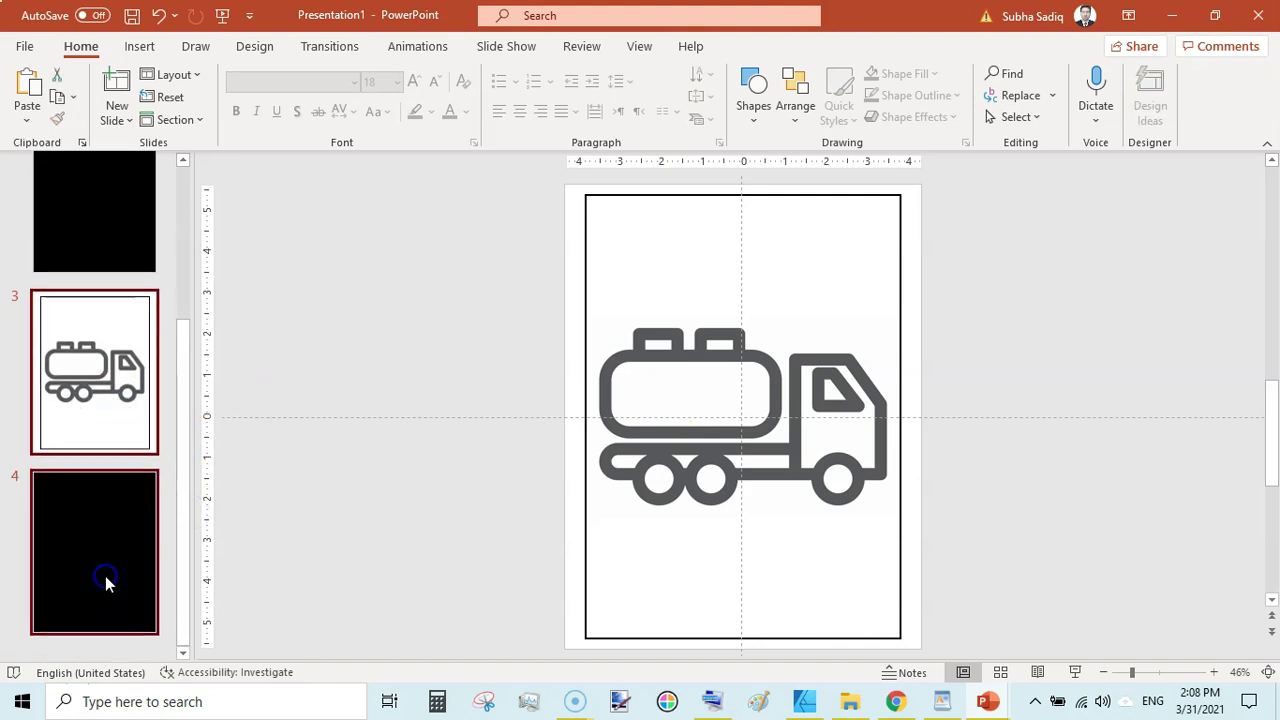
left_click_drag(105, 576, 108, 286)
Step: Replace the tanker truck picture on slide 5 with the file 027 quad.jpg from the same folder
left_click(110, 370)
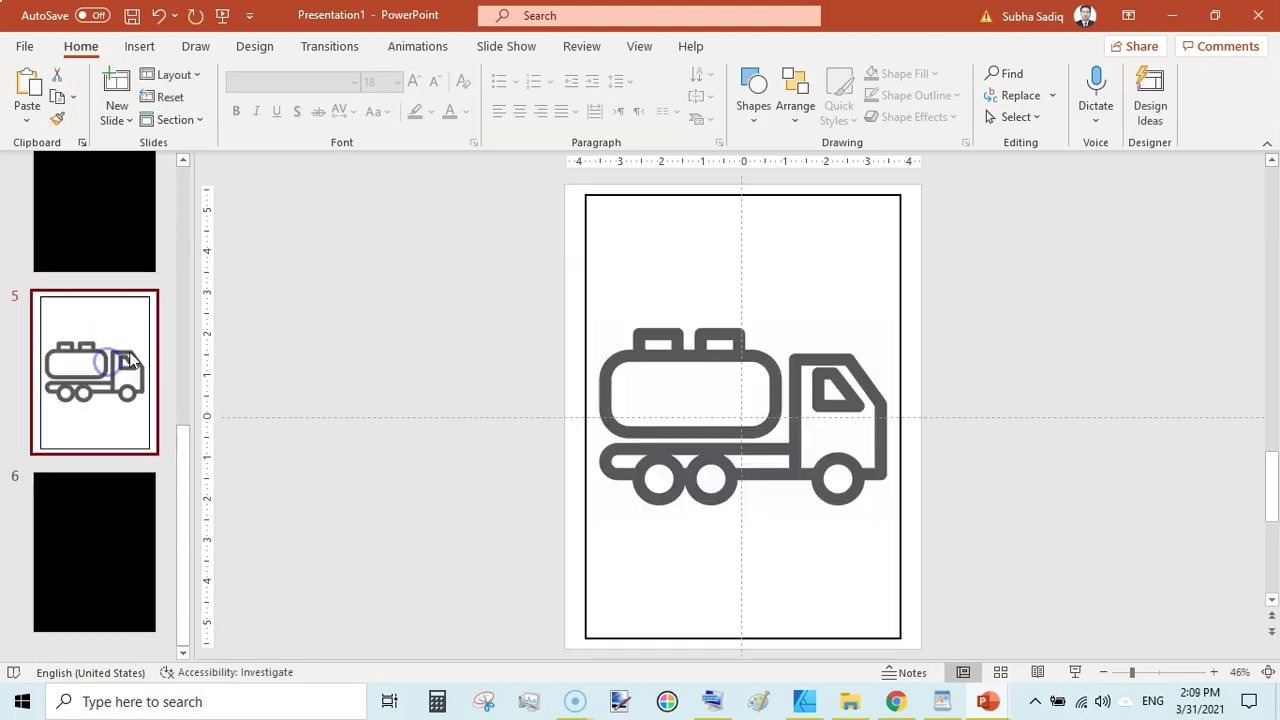
right_click(775, 328)
left_click(865, 415)
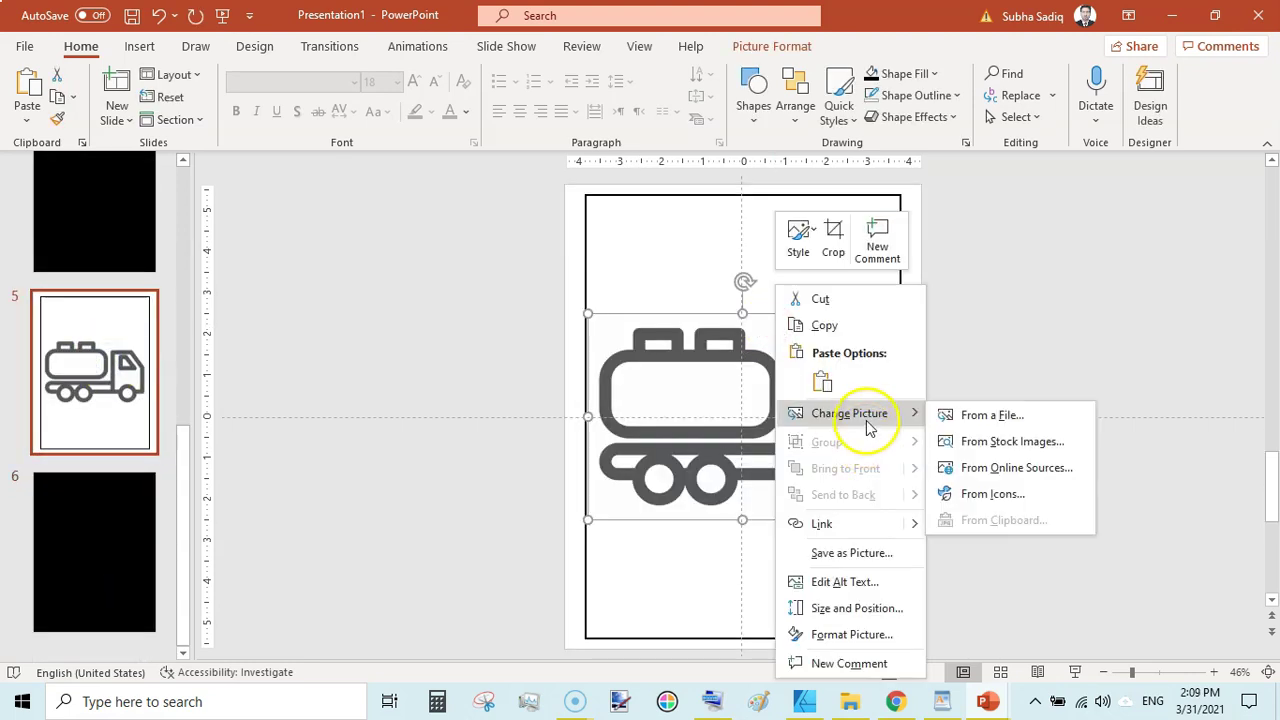
left_click(1020, 414)
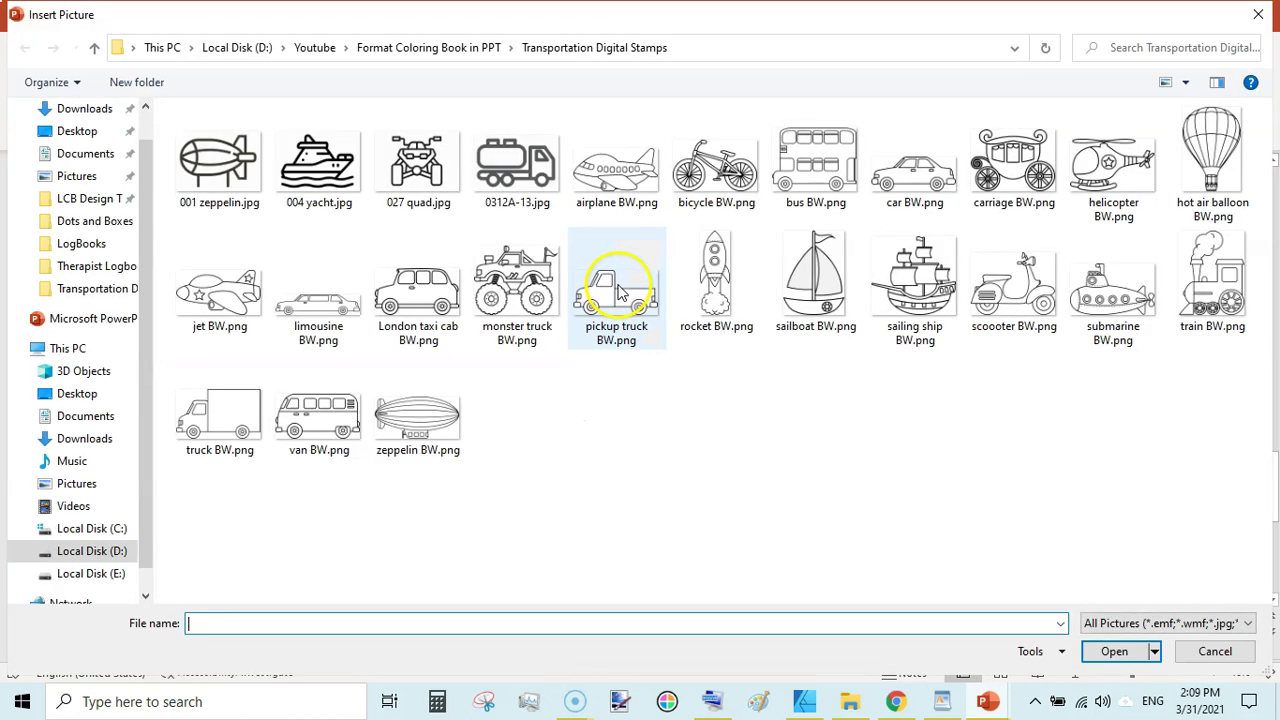
double_click(516, 163)
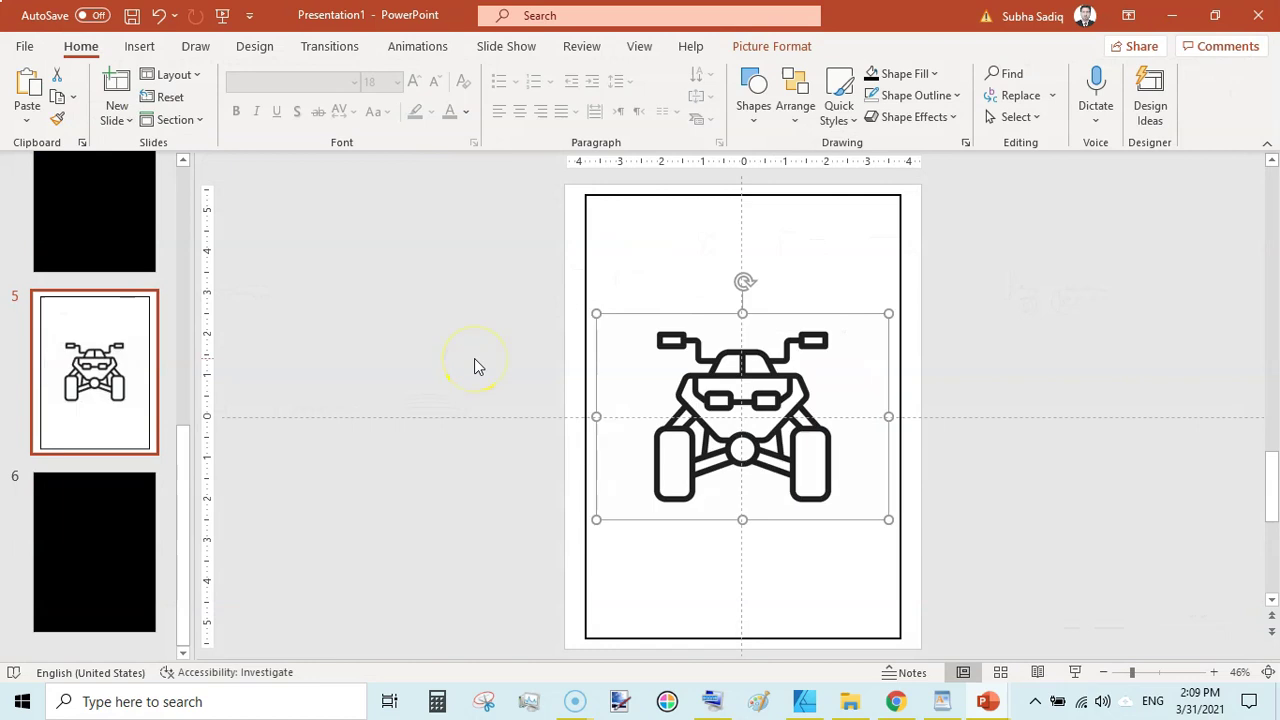
left_click(363, 343)
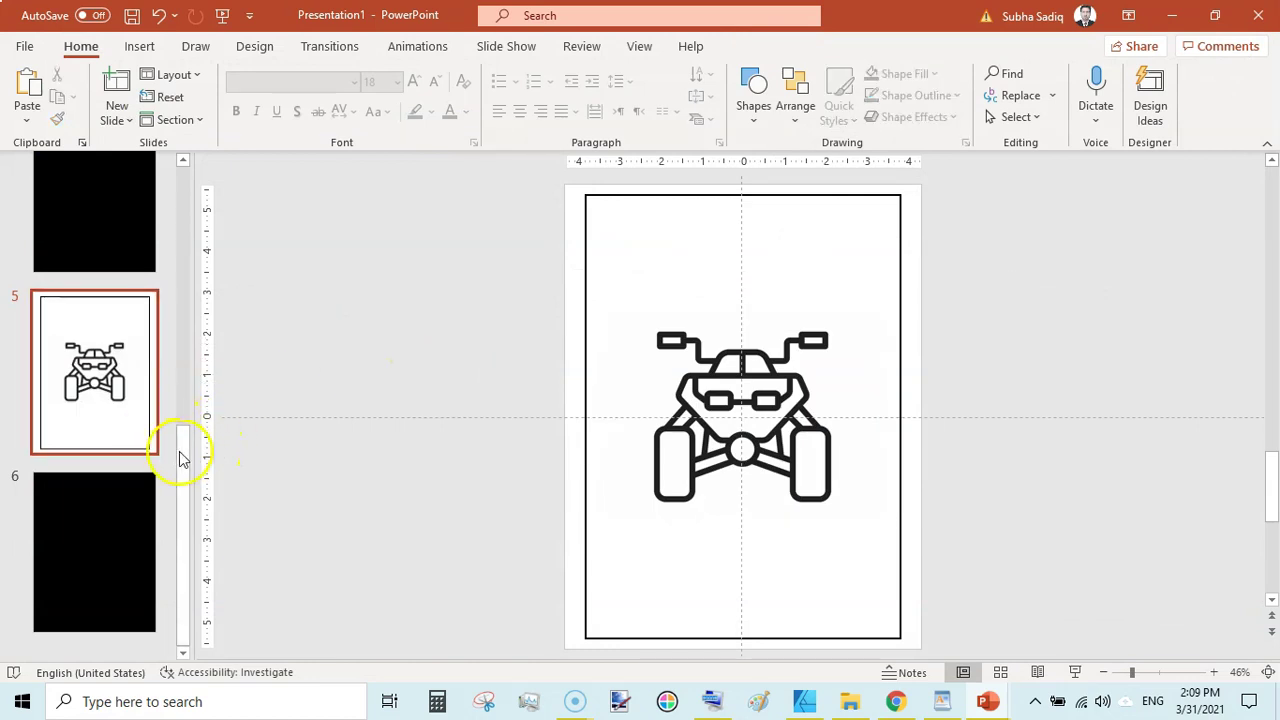
Step: Duplicate the quad slide 5 and the black slide 6 together repeatedly to create more picture-and-backing pairs
left_click_drag(183, 457, 274, 634)
left_click(126, 371)
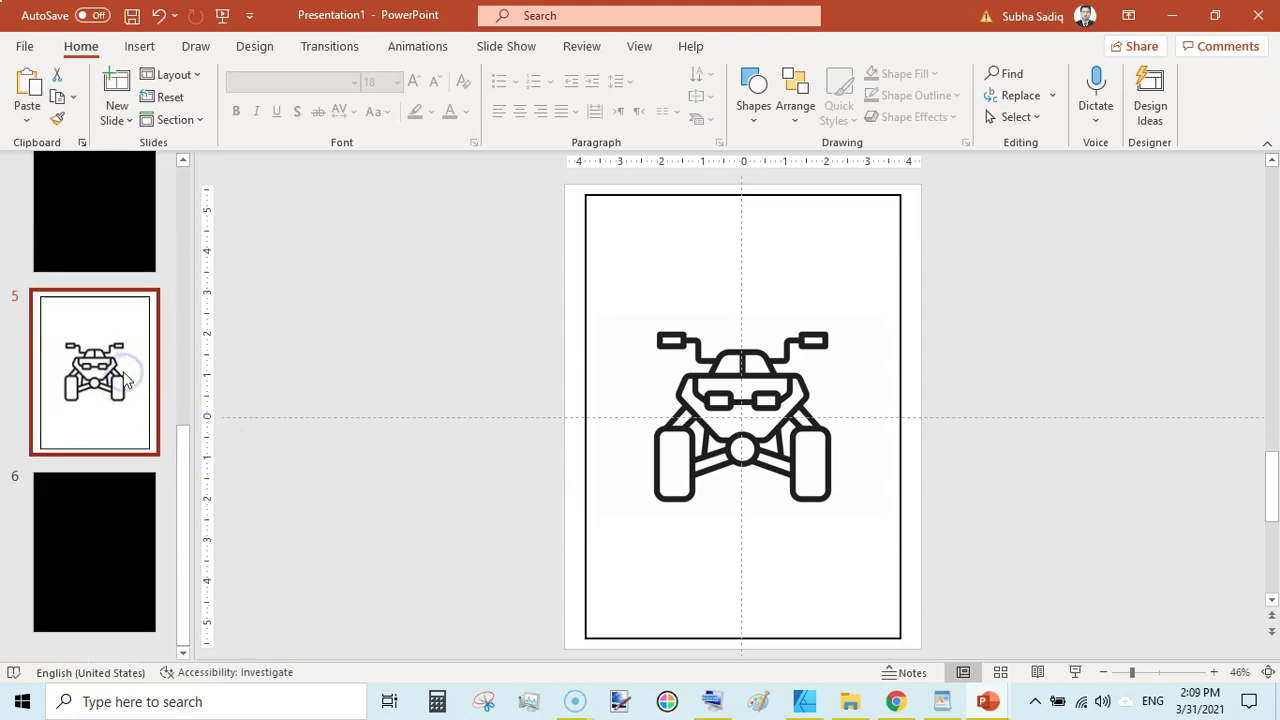
left_click(99, 537)
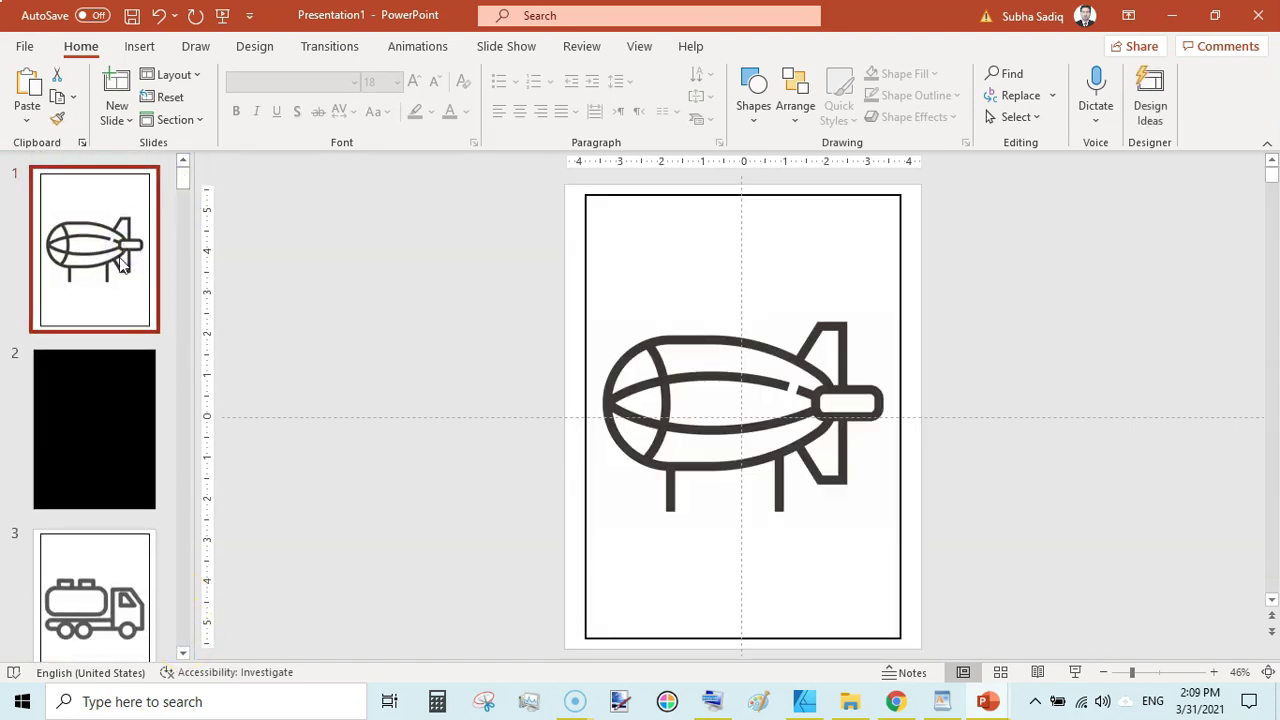
Step: Replace the quad picture on slide 7 with the file airplane BW.png from the Transportation Digital Stamps folder
key("Down")
key("Down")
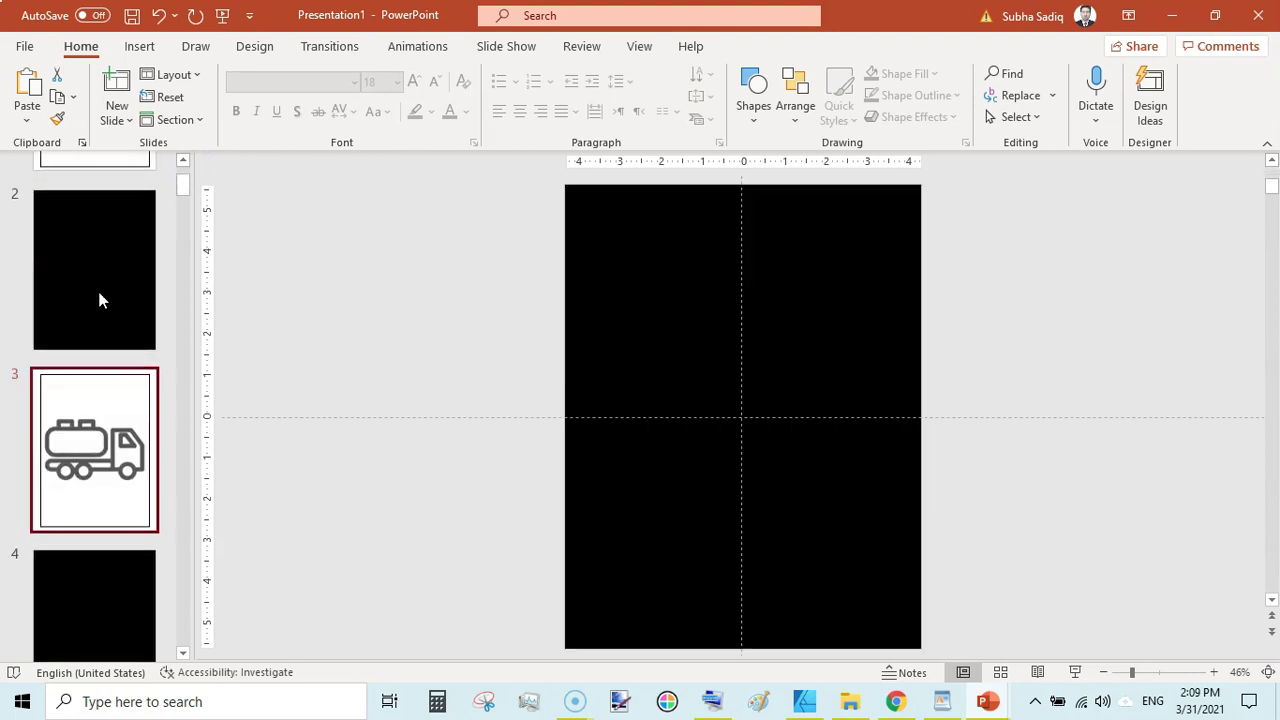
key("Down")
key("Down")
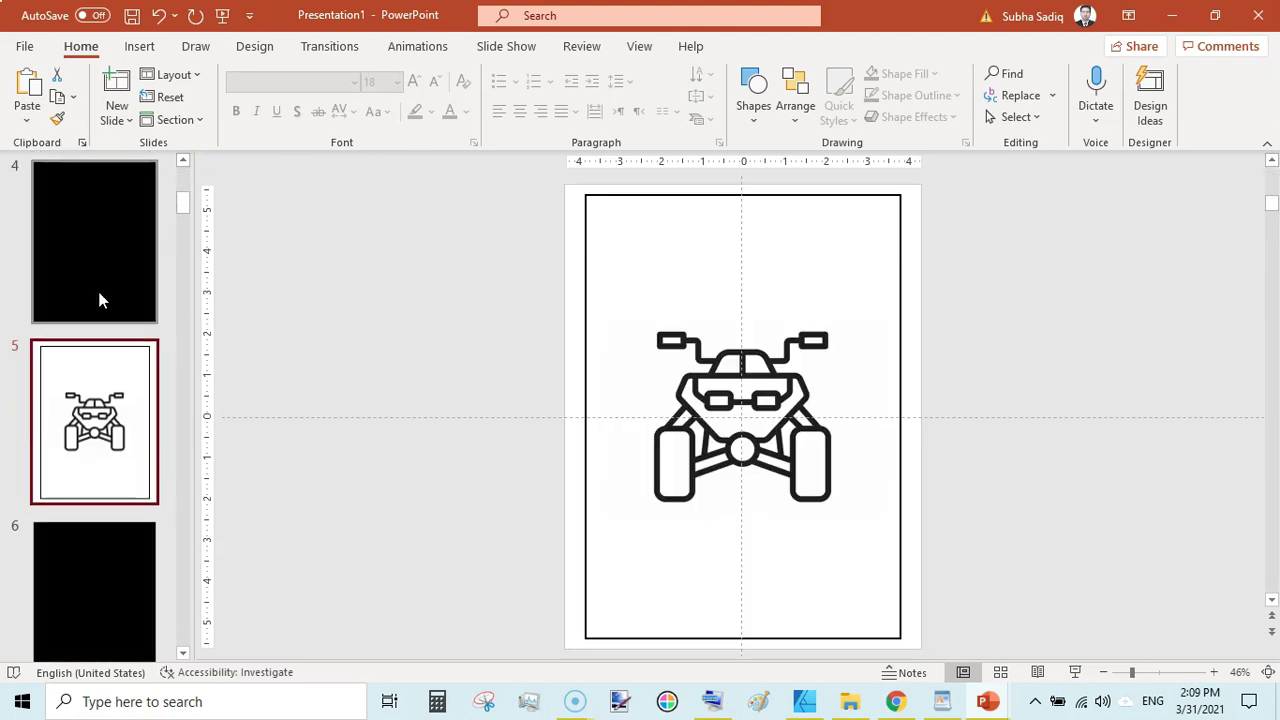
key("Down")
key("Down")
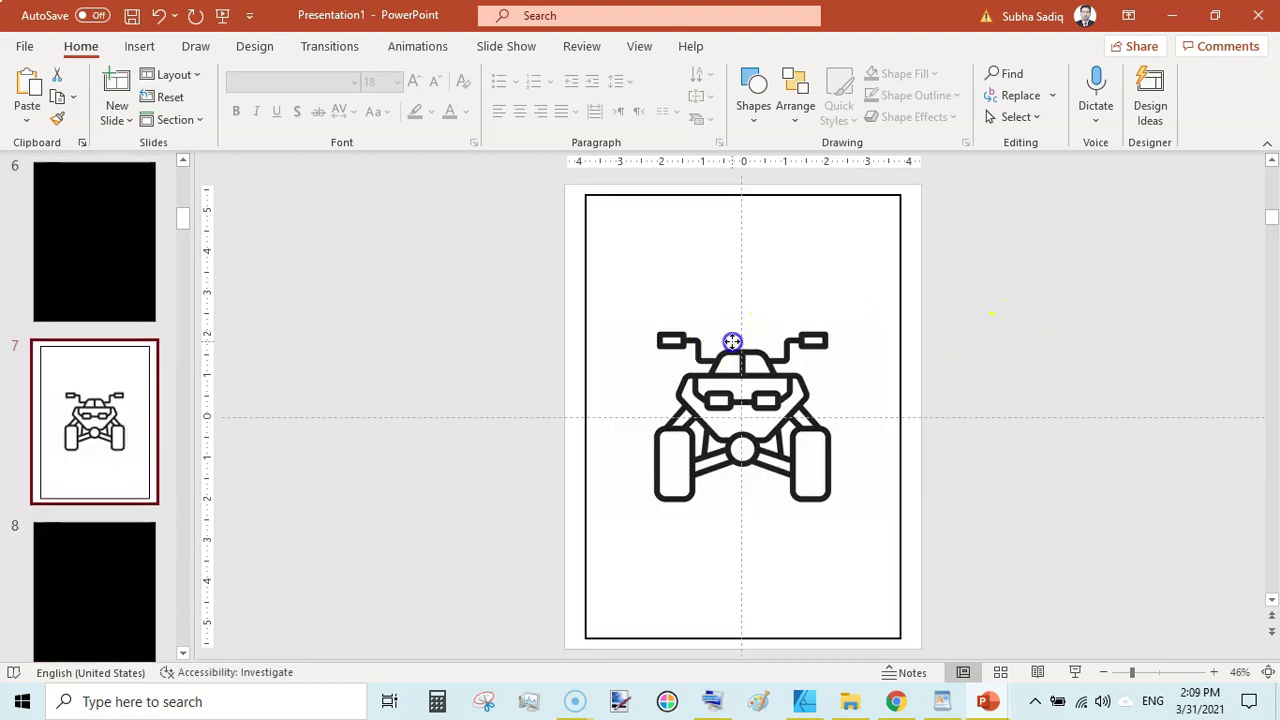
left_click(732, 342)
right_click(734, 346)
mouse_move(817, 414)
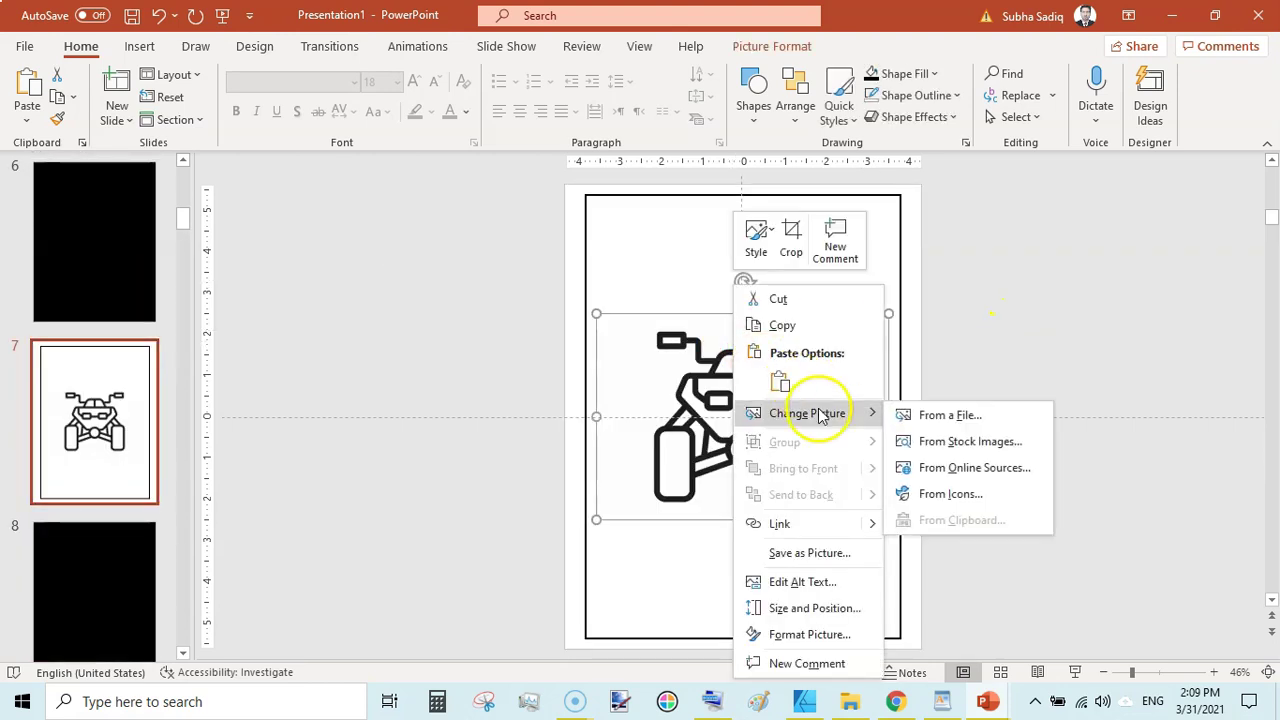
left_click(930, 418)
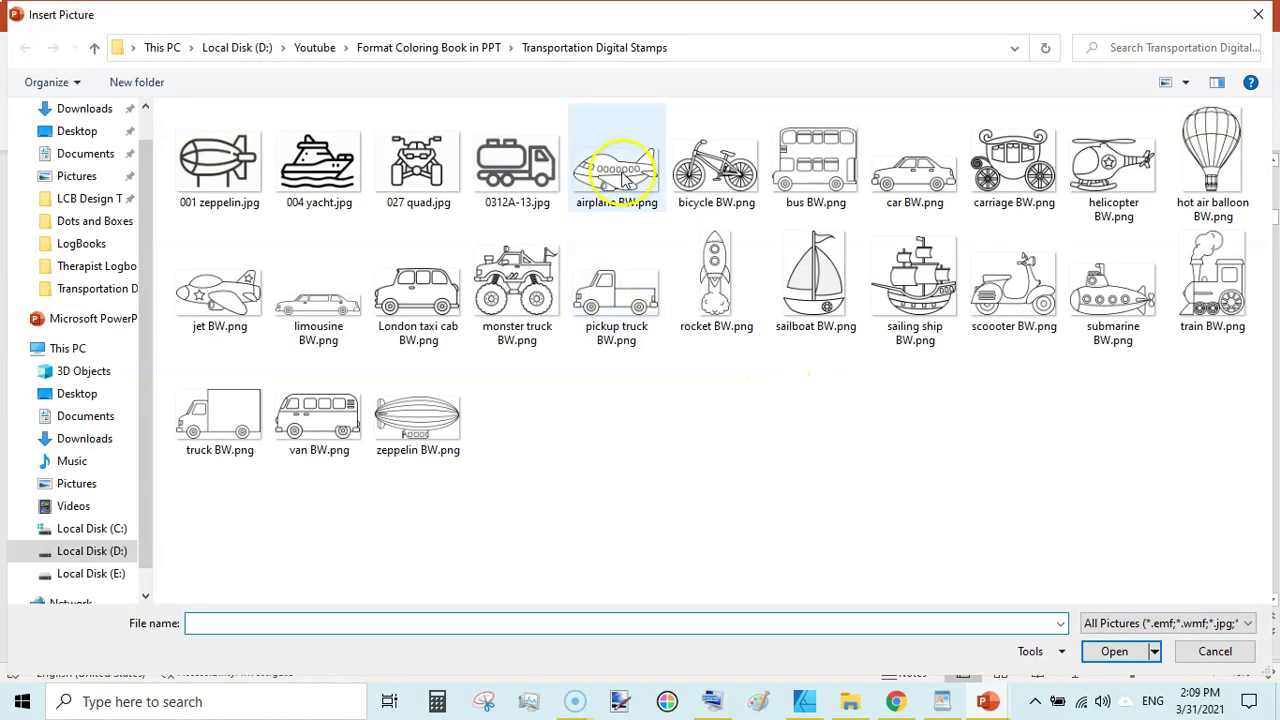
double_click(620, 172)
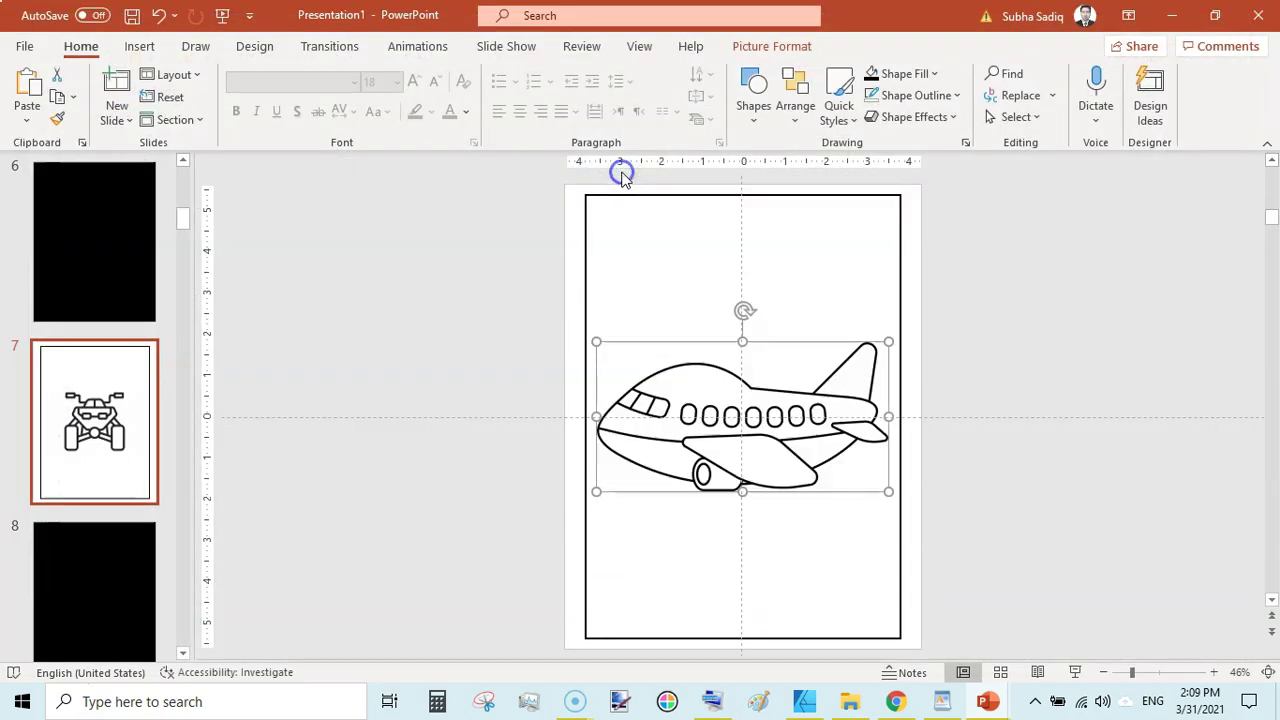
Step: Replace the quad picture on slide 9 with the file bicycle BW.png from the same folder
left_click(134, 590)
left_click(134, 592)
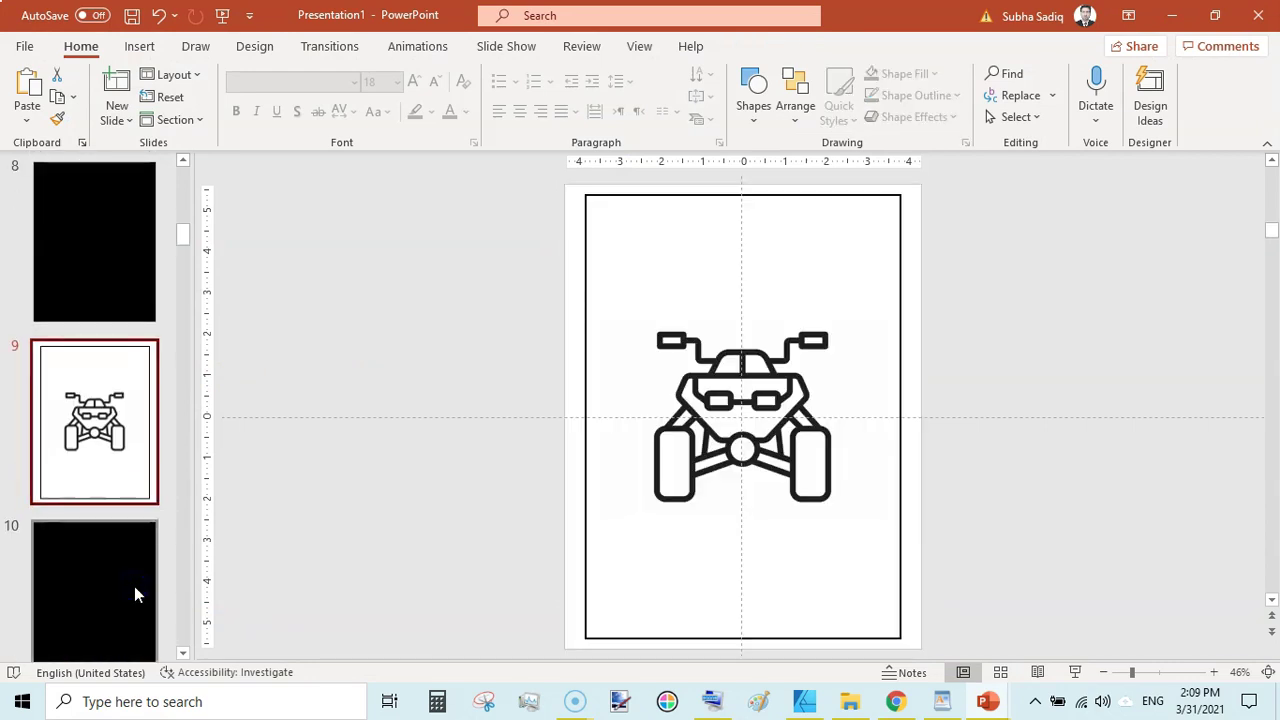
left_click(830, 396)
right_click(830, 396)
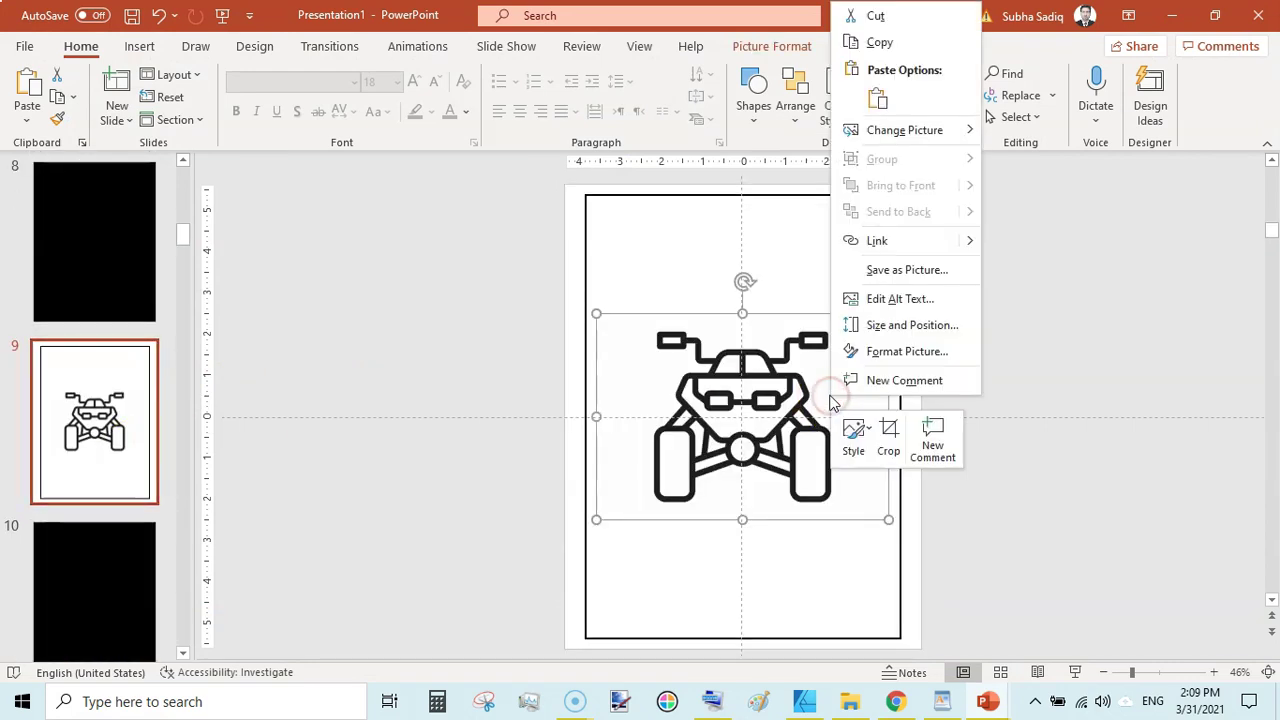
left_click(960, 130)
left_click(1028, 134)
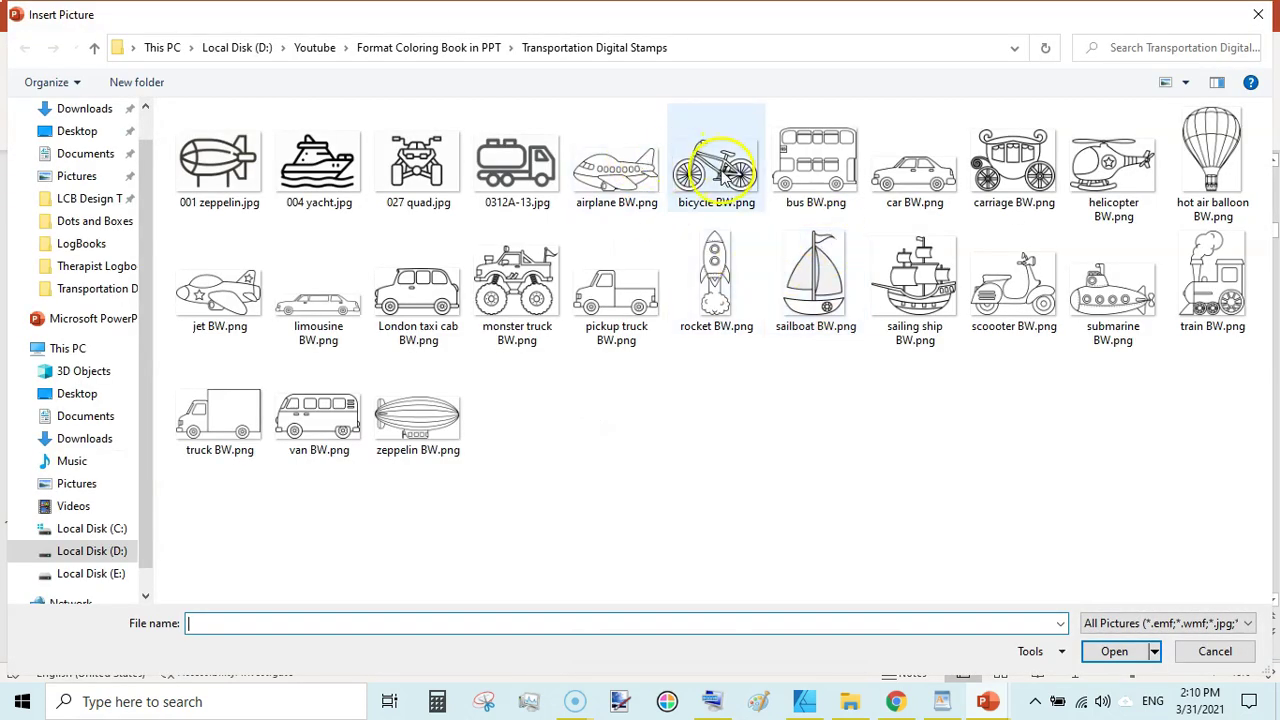
double_click(716, 170)
Step: Replace the quad picture on slide 11 with the file bus BW.png from the same folder
left_click(109, 558)
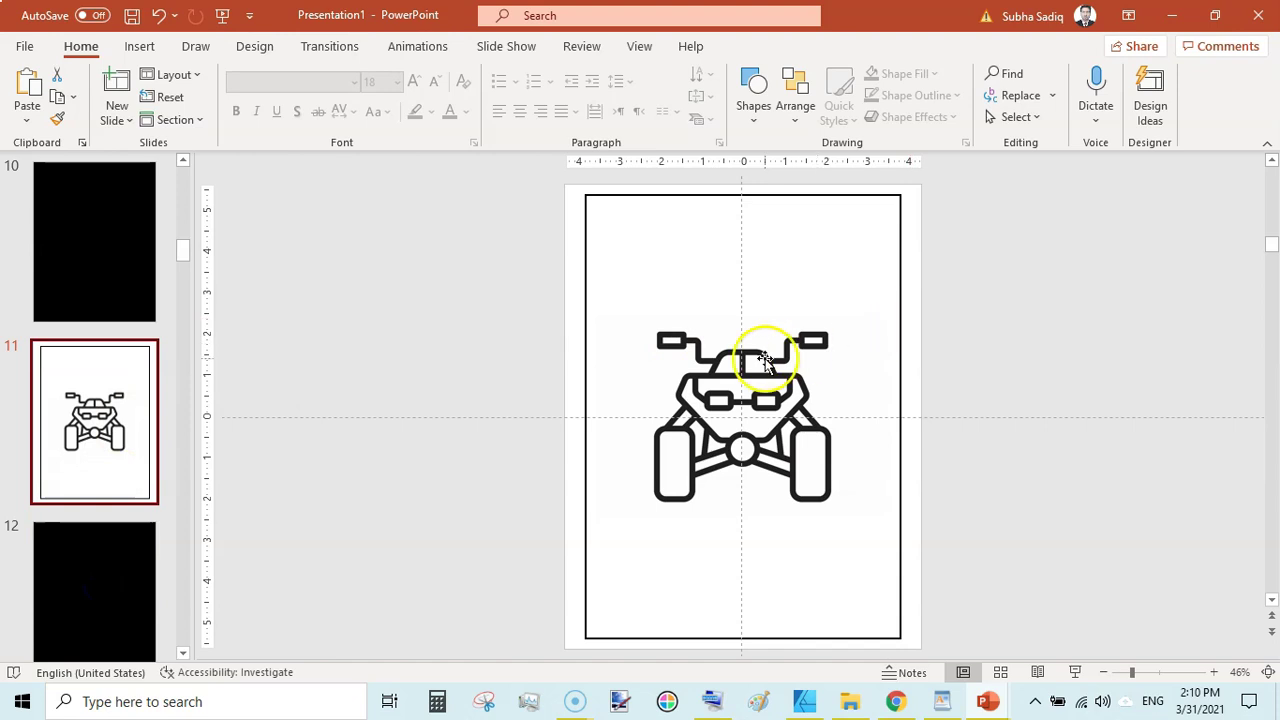
left_click(764, 360)
right_click(764, 360)
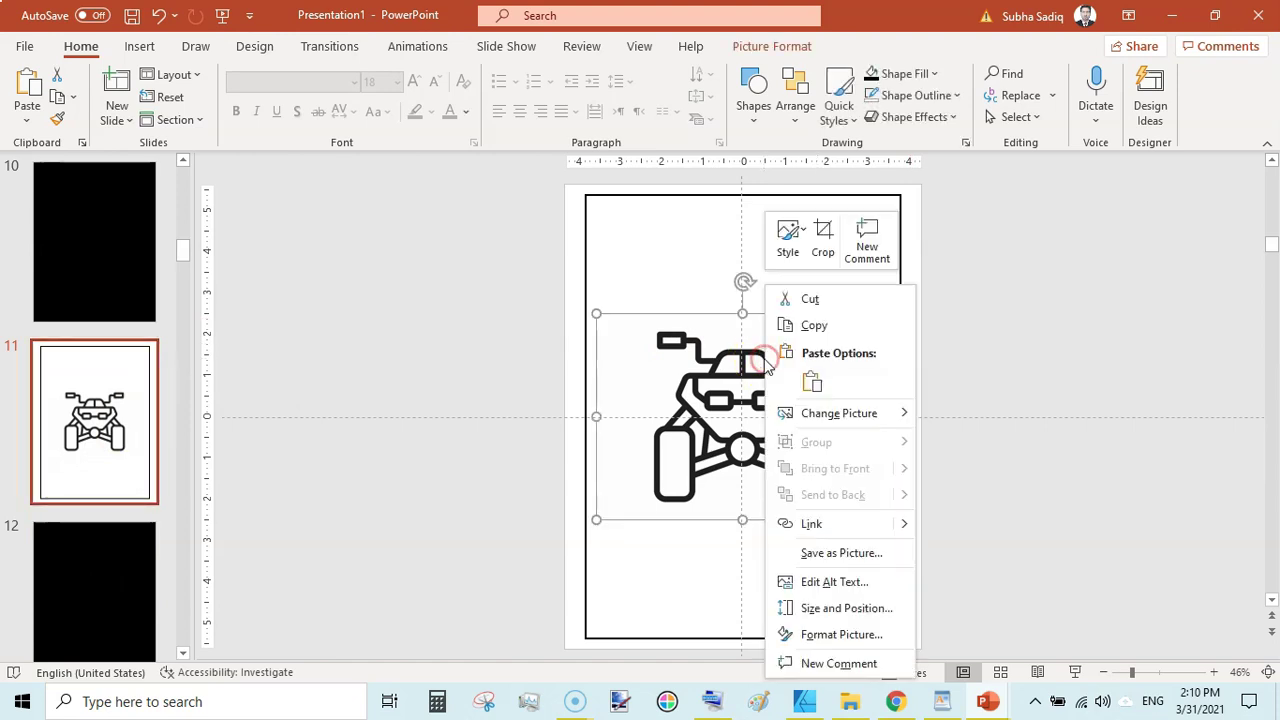
left_click(832, 413)
left_click(987, 415)
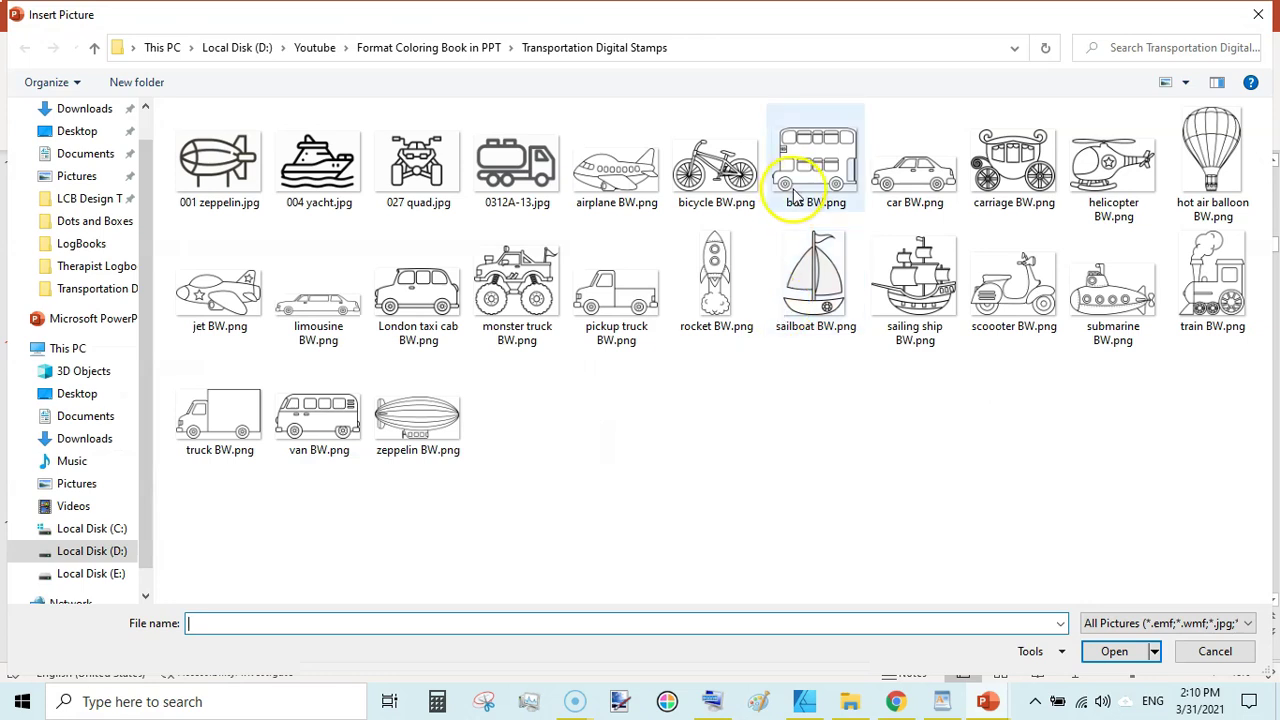
double_click(800, 165)
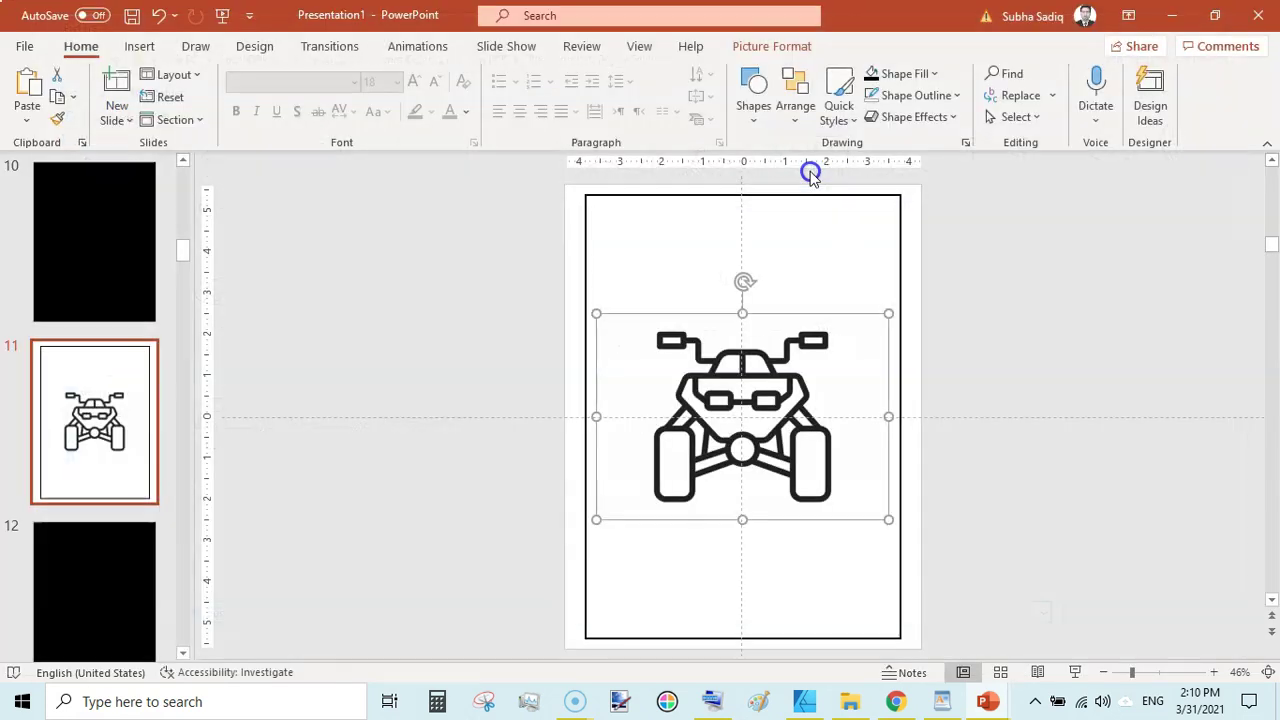
left_click(421, 320)
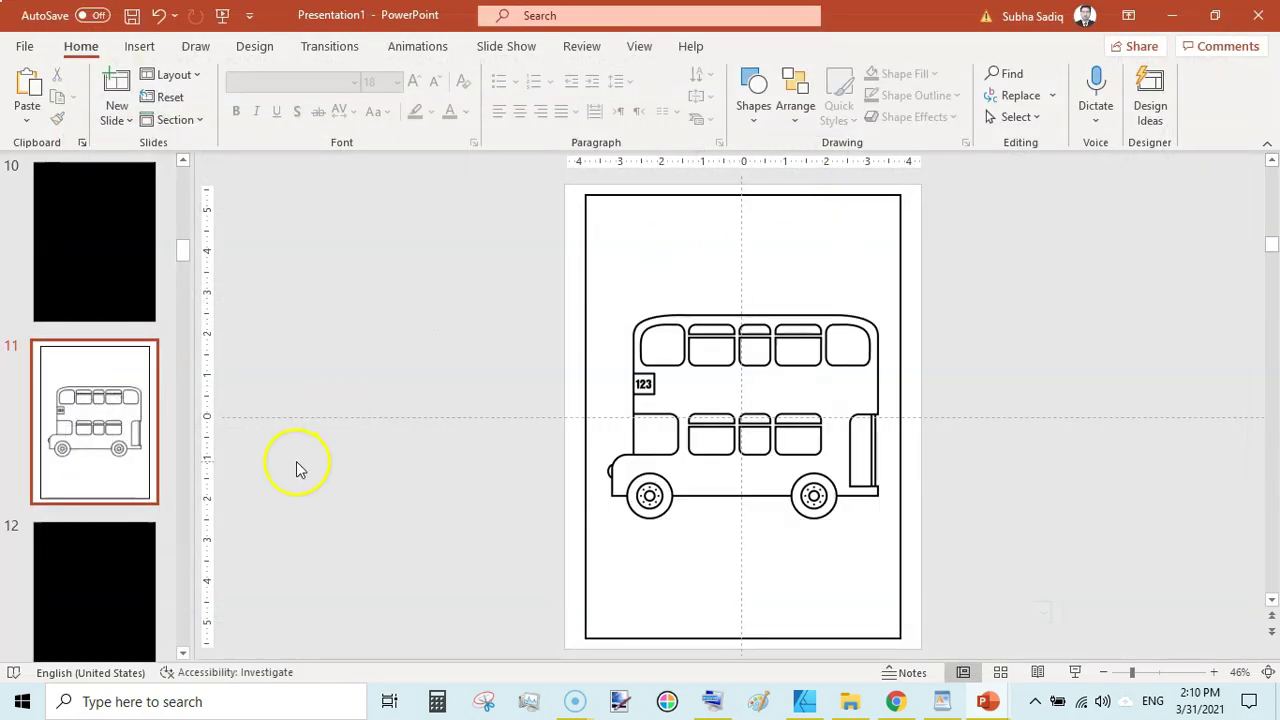
Step: Insert a new slide with the Title Only layout after the zeppelin slide 1
left_click_drag(189, 257, 188, 163)
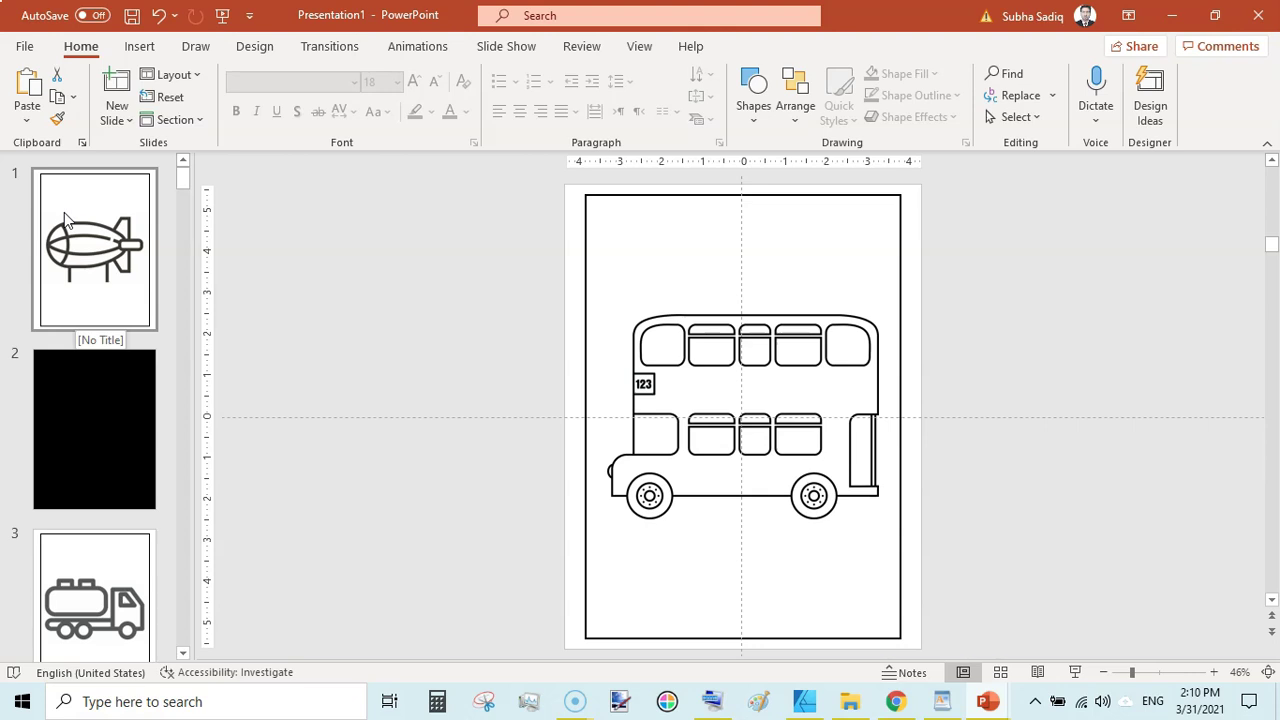
left_click(262, 390)
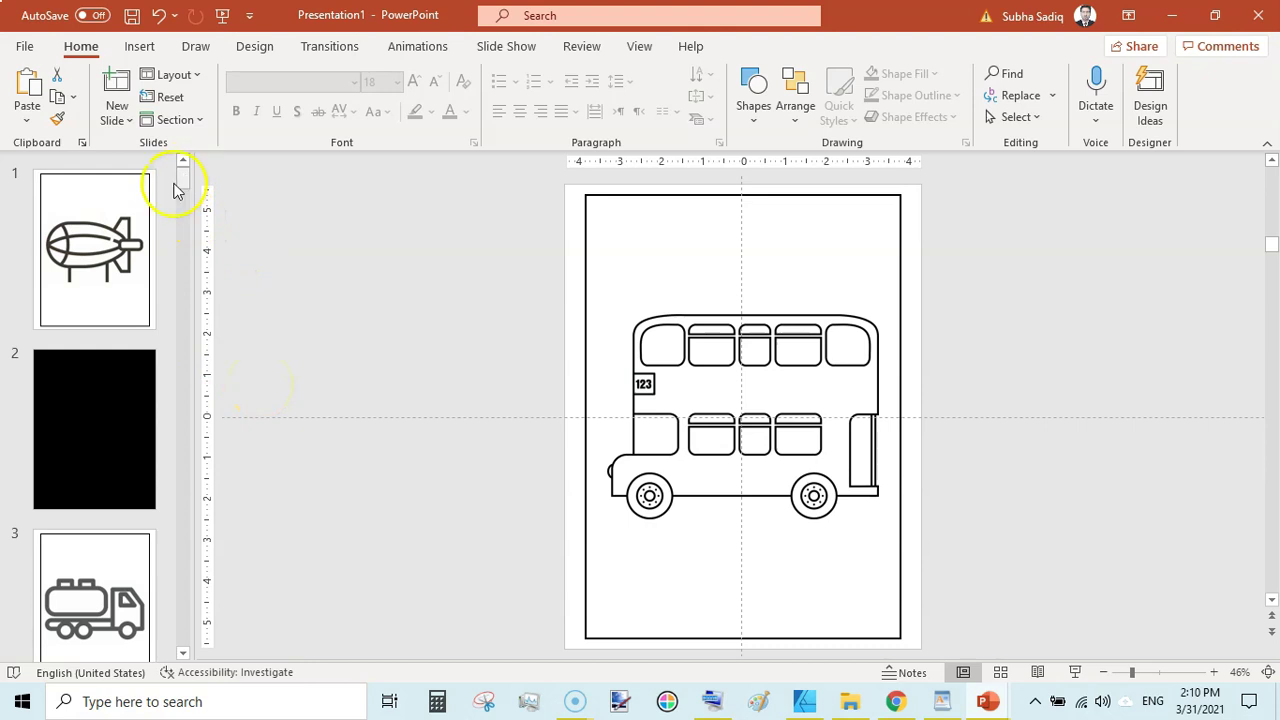
left_click(127, 211)
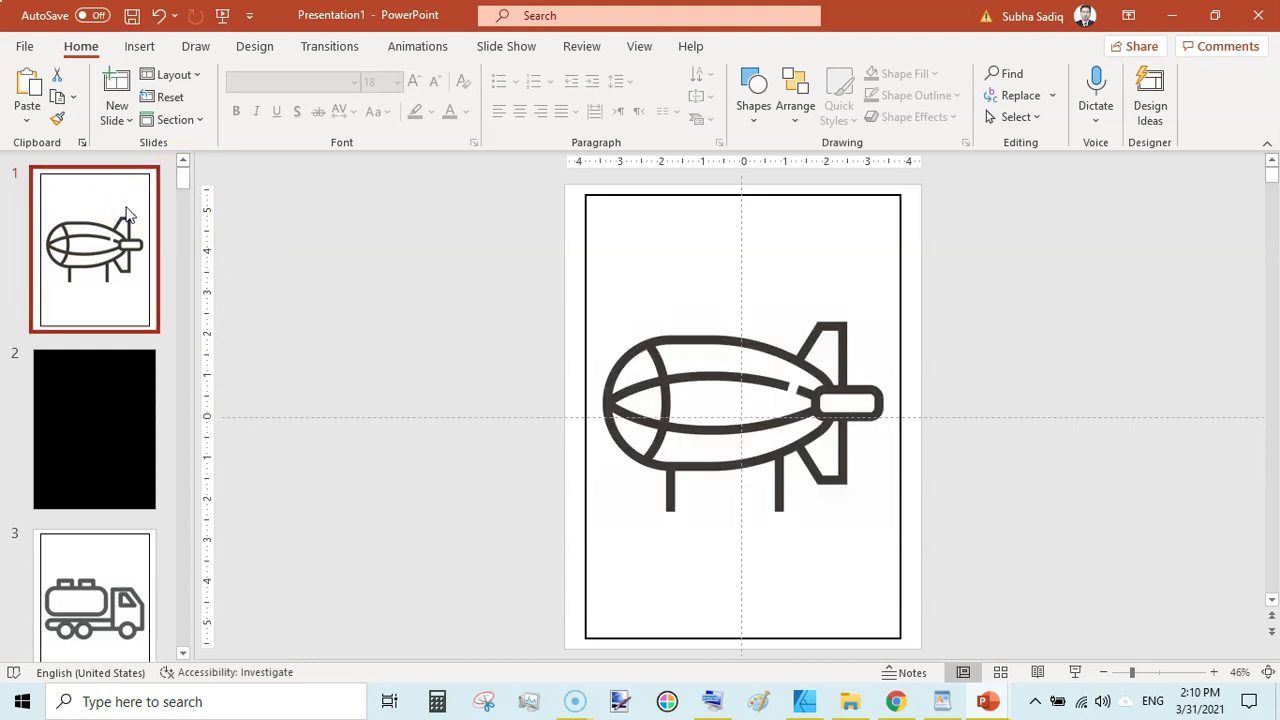
left_click(108, 208)
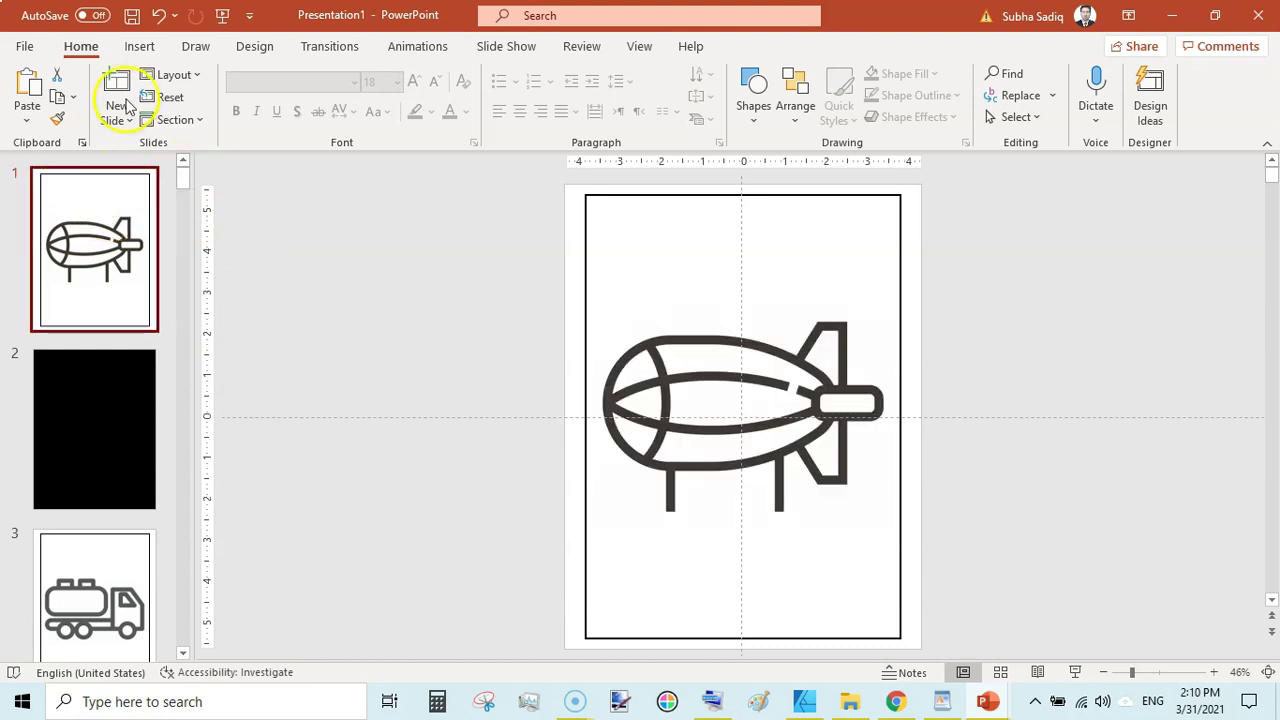
left_click(141, 47)
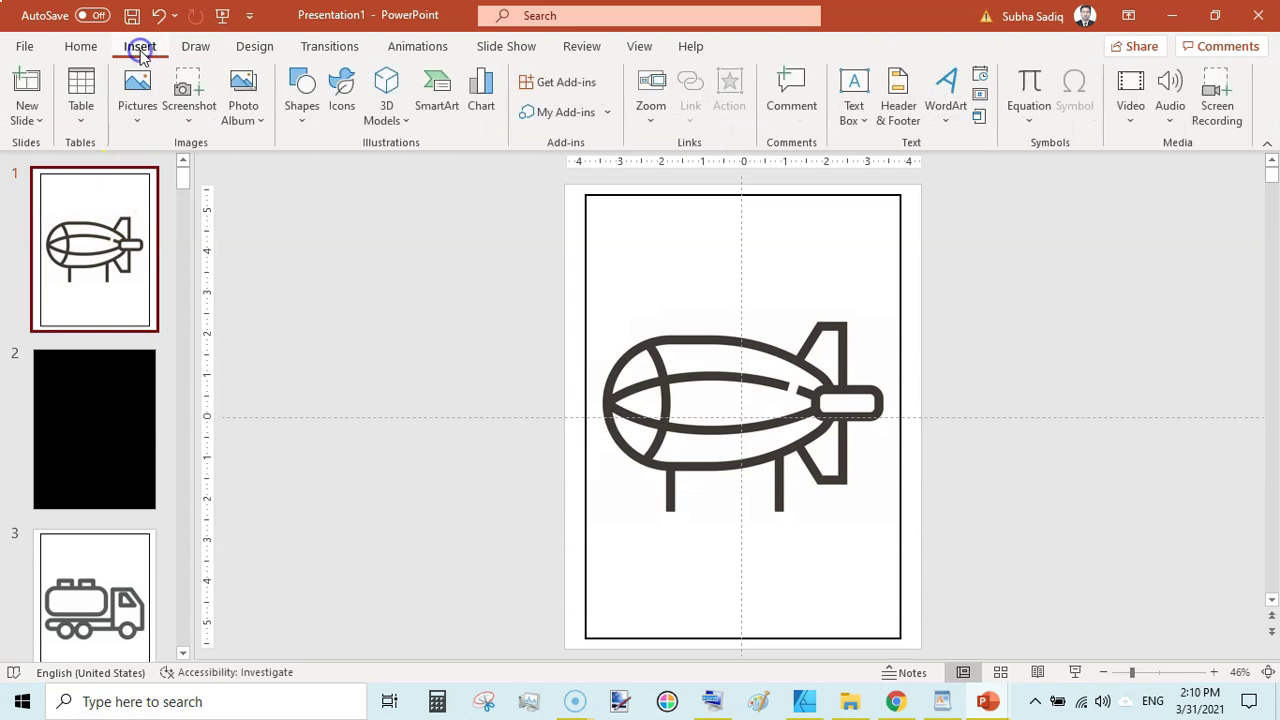
left_click(27, 112)
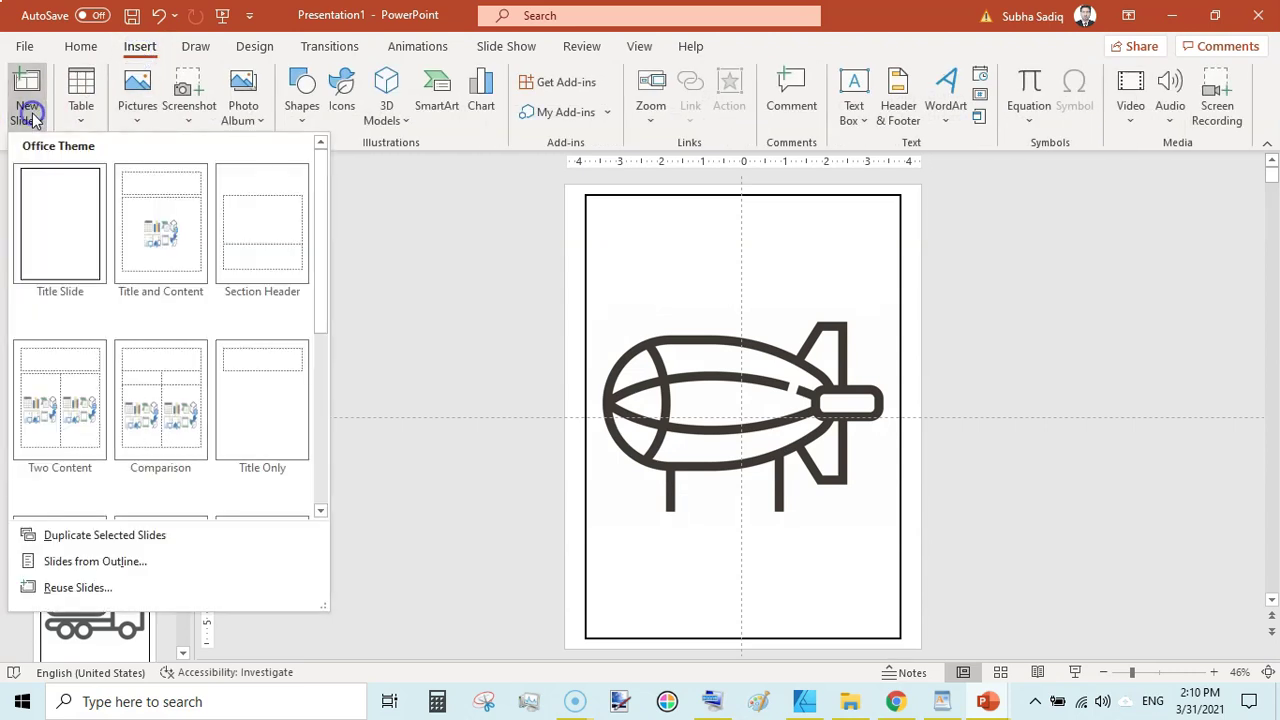
left_click(263, 393)
Step: Move the new Title Only slide to the start of the presentation and duplicate it
left_click(108, 407)
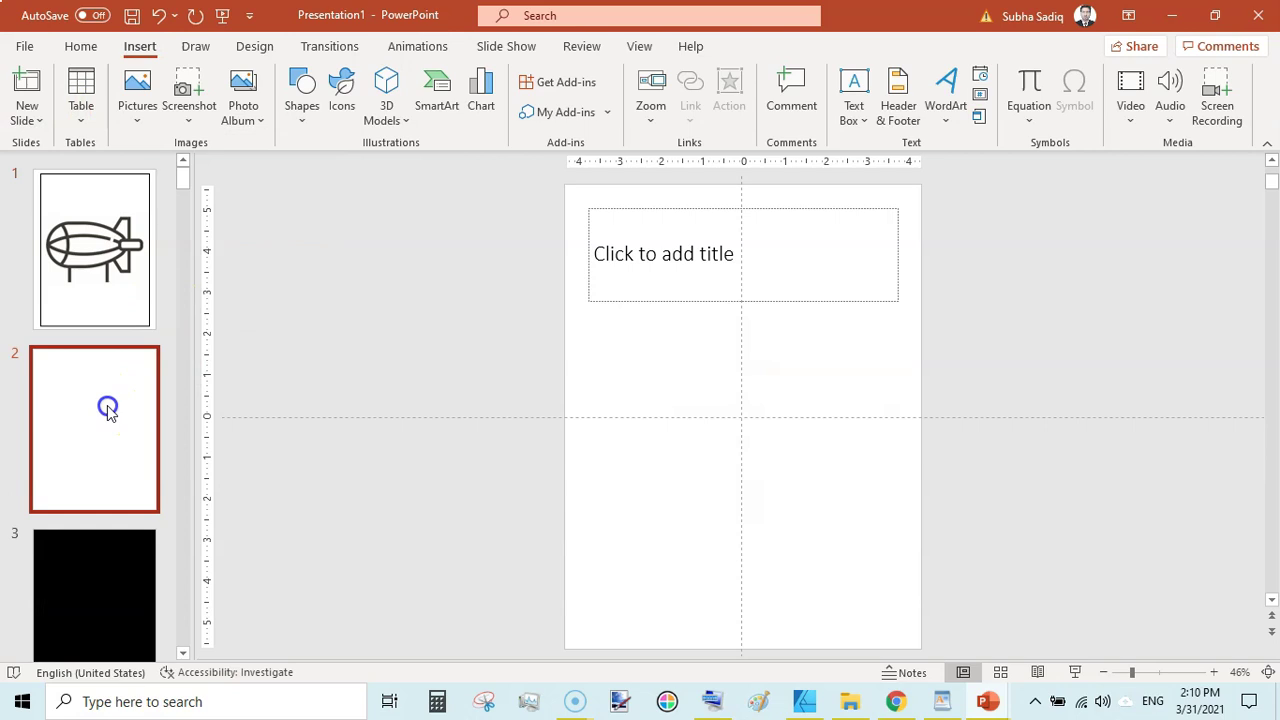
left_click(110, 356)
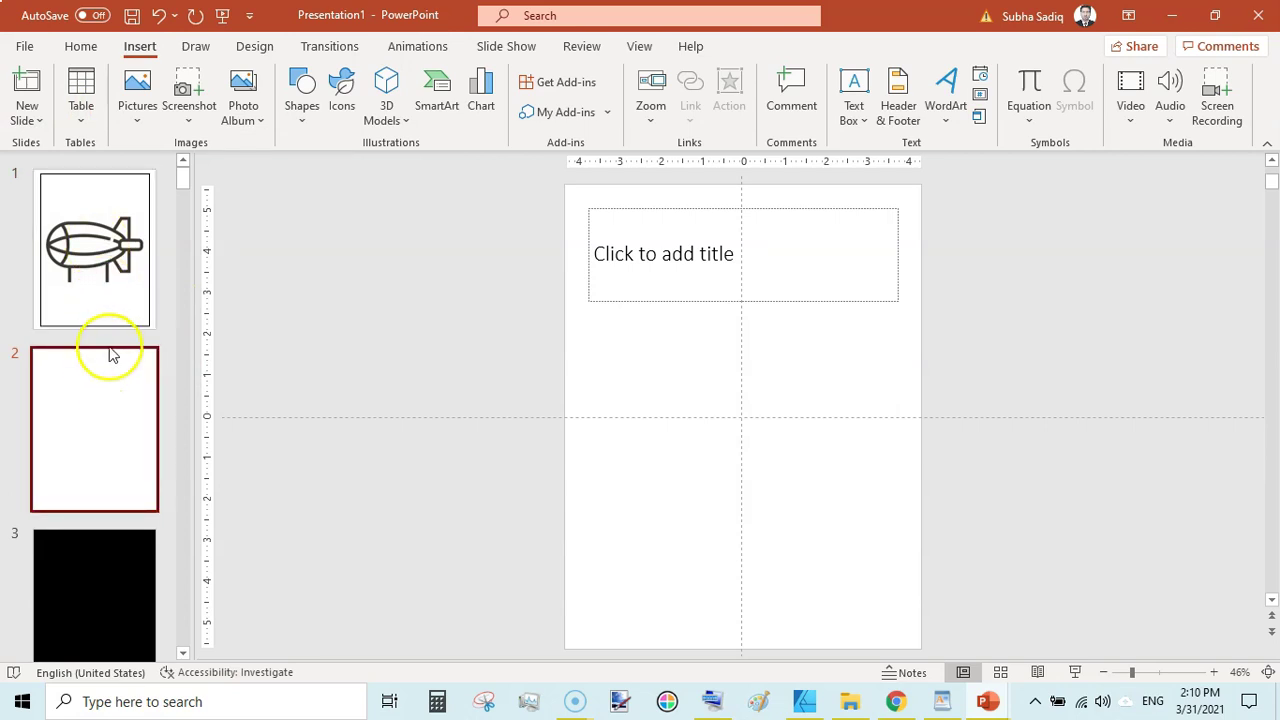
left_click_drag(110, 356, 109, 180)
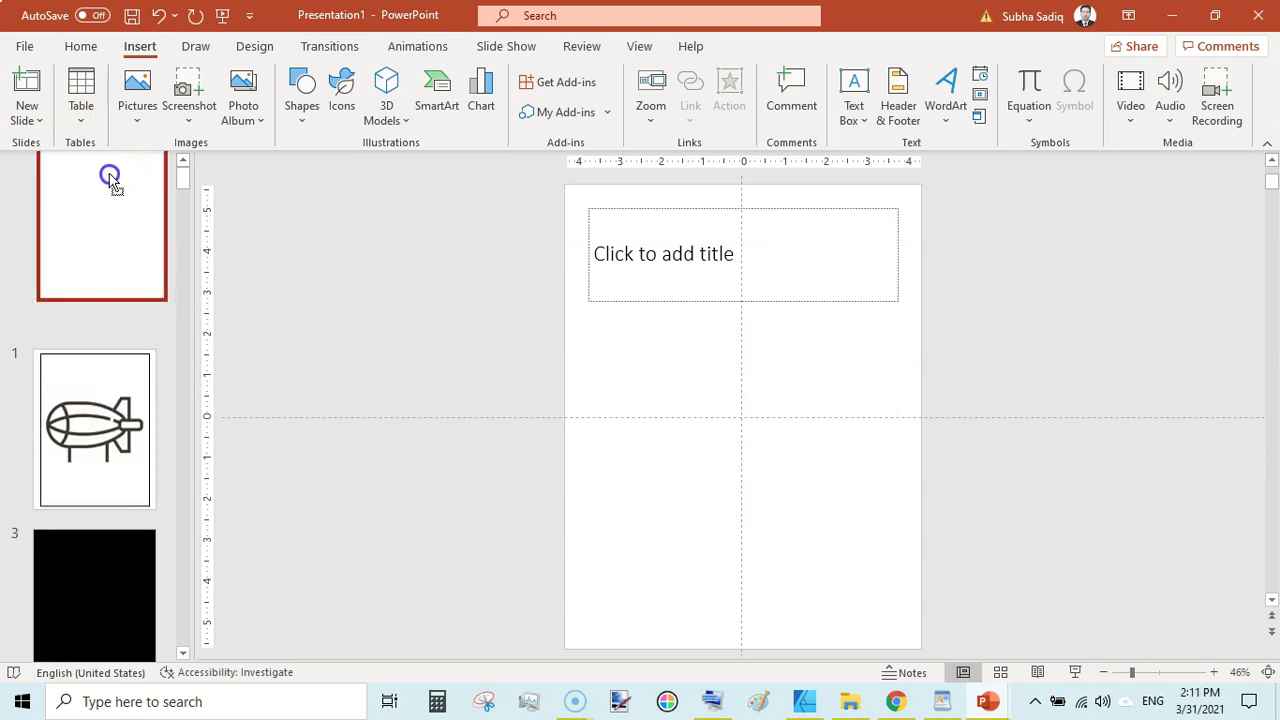
key("ctrl+d")
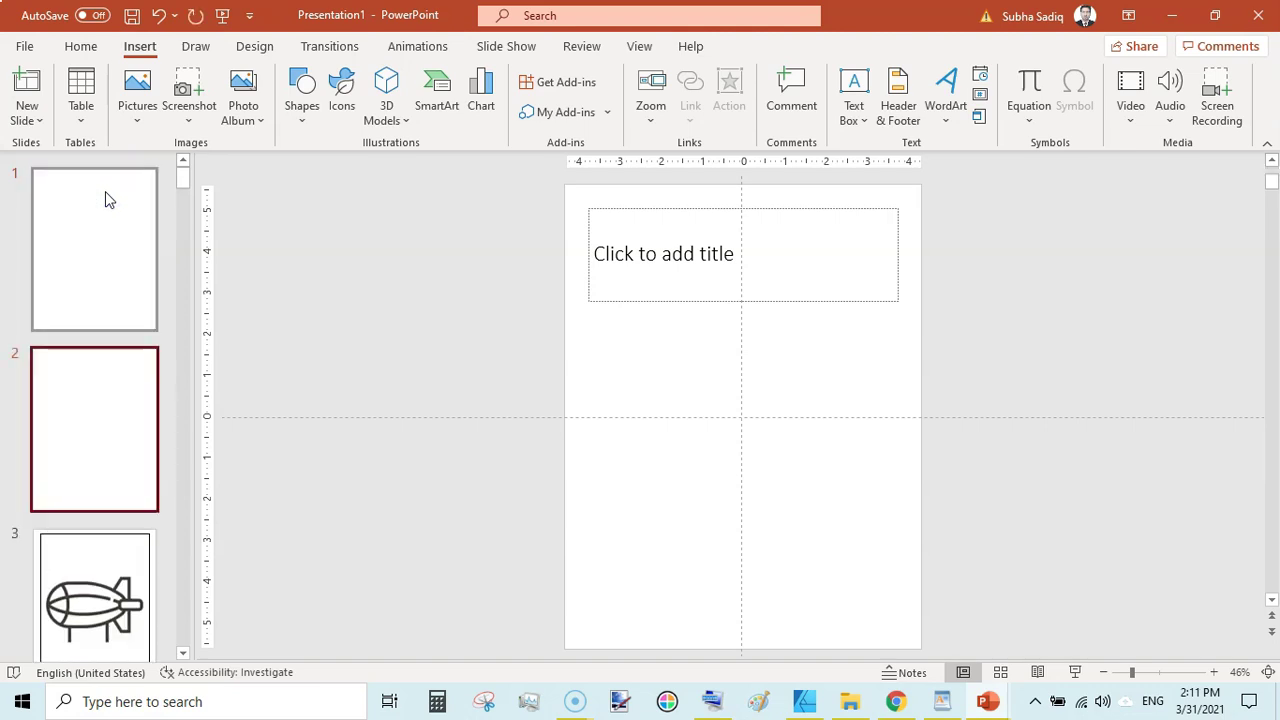
left_click(93, 300)
left_click(83, 415)
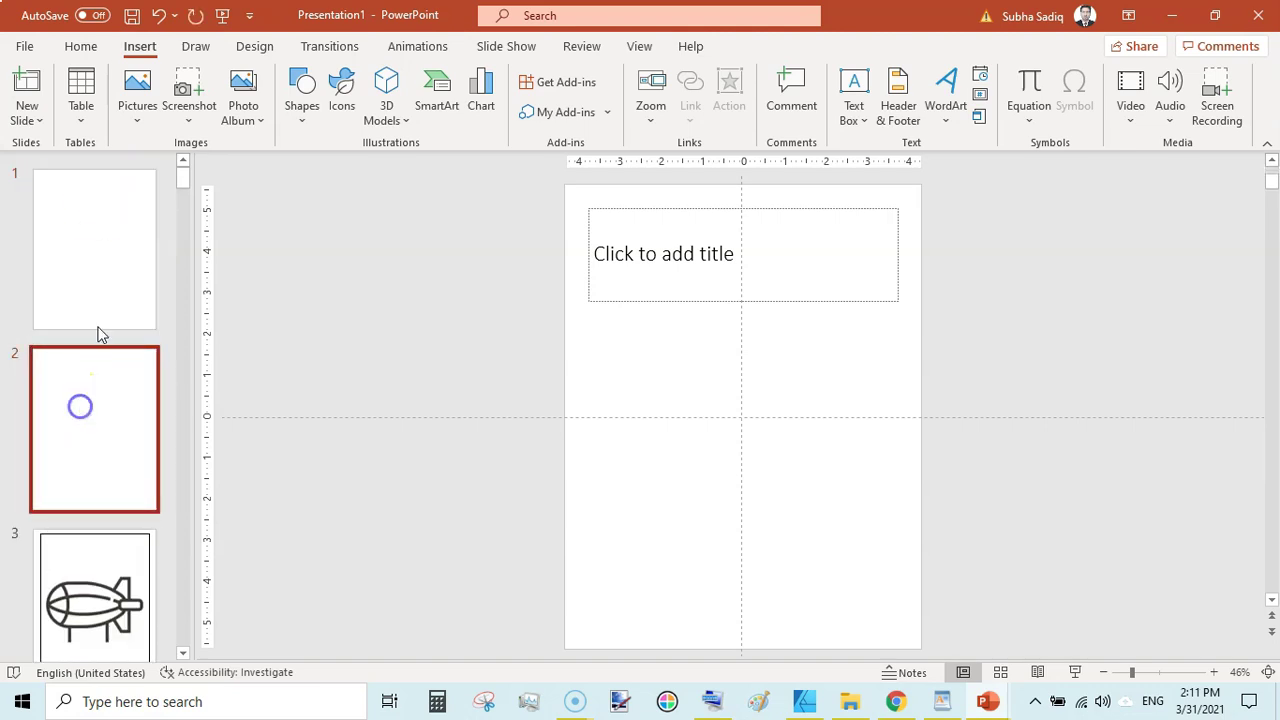
Step: Enter the title "Vehicle Coloring Book For kids" on slide 1 and narrow its text box to about 4 in
left_click(112, 254)
left_click(610, 272)
left_click(625, 262)
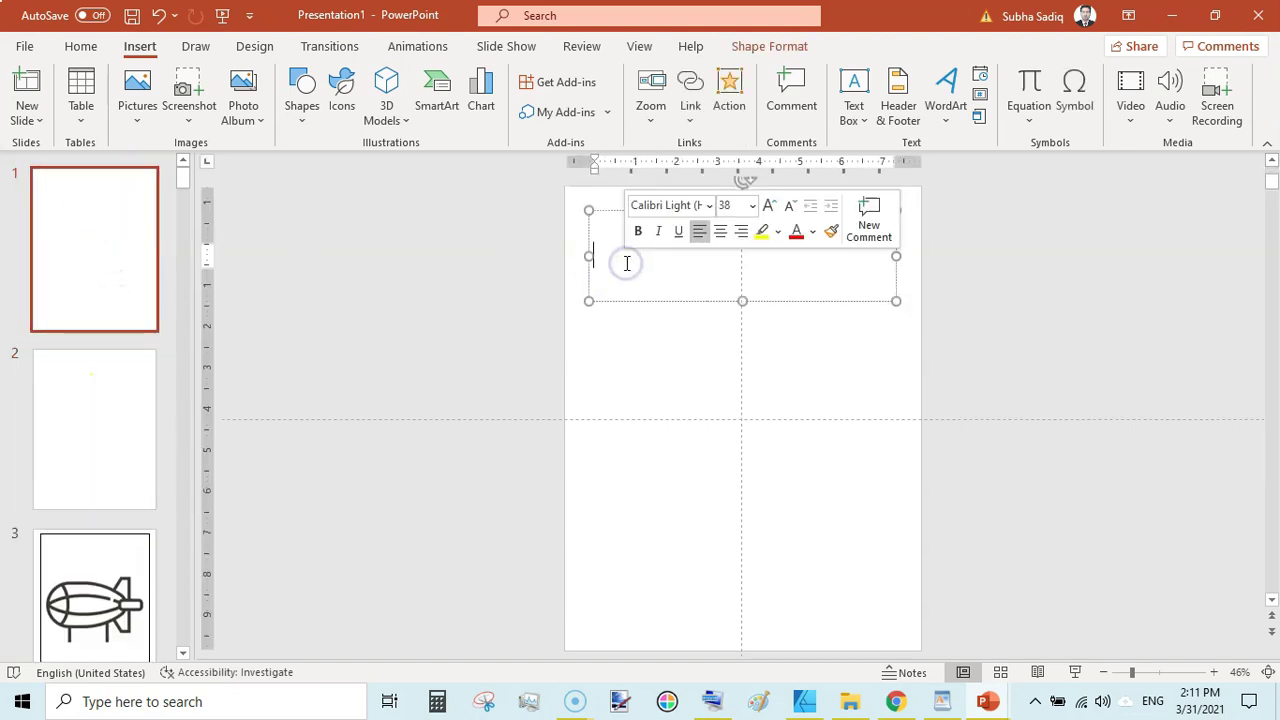
type("Vehicle")
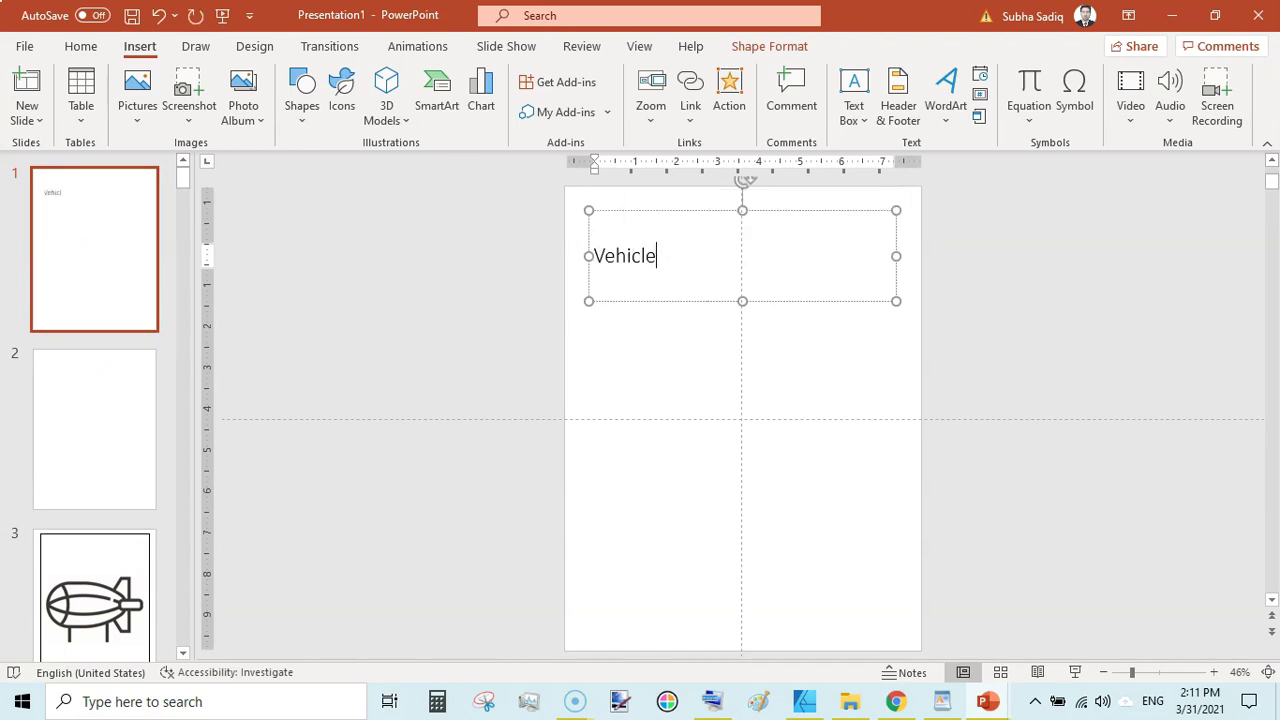
type(" Coloring Book For kids")
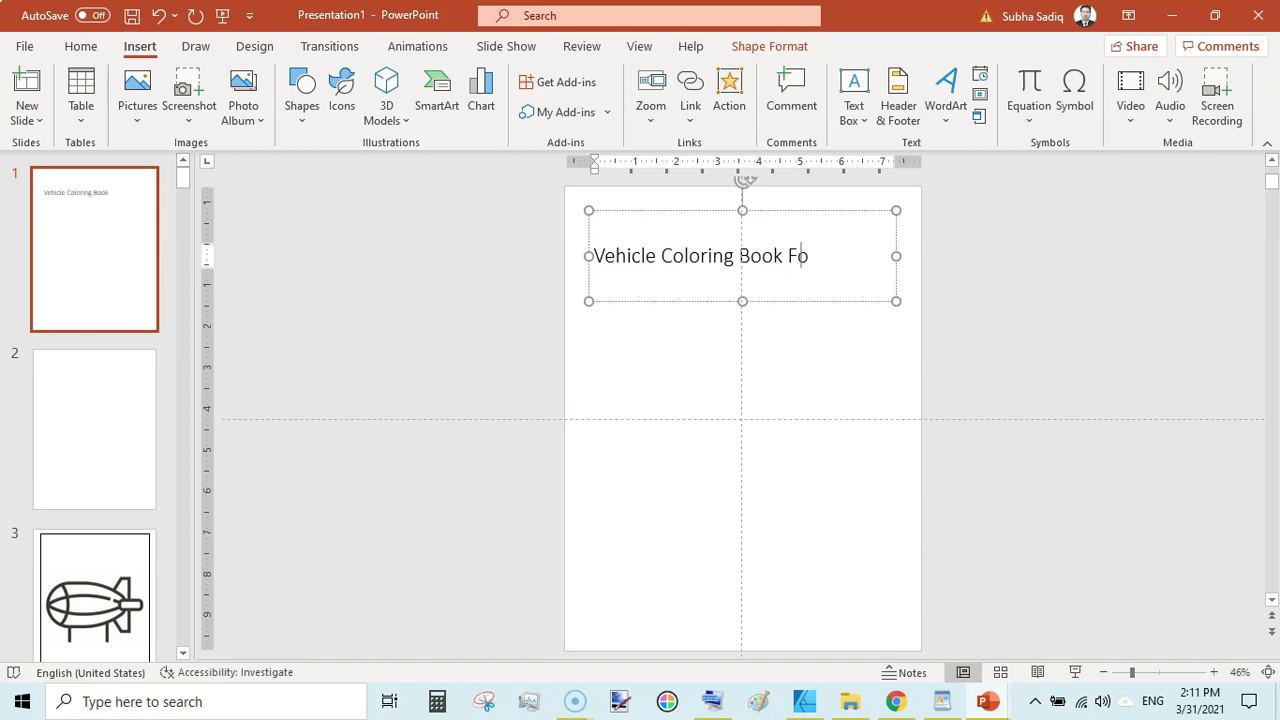
left_click_drag(896, 256, 760, 263)
Step: Set the font of the whole title on slide 1 to DRAGON KIDS
triple_click(650, 267)
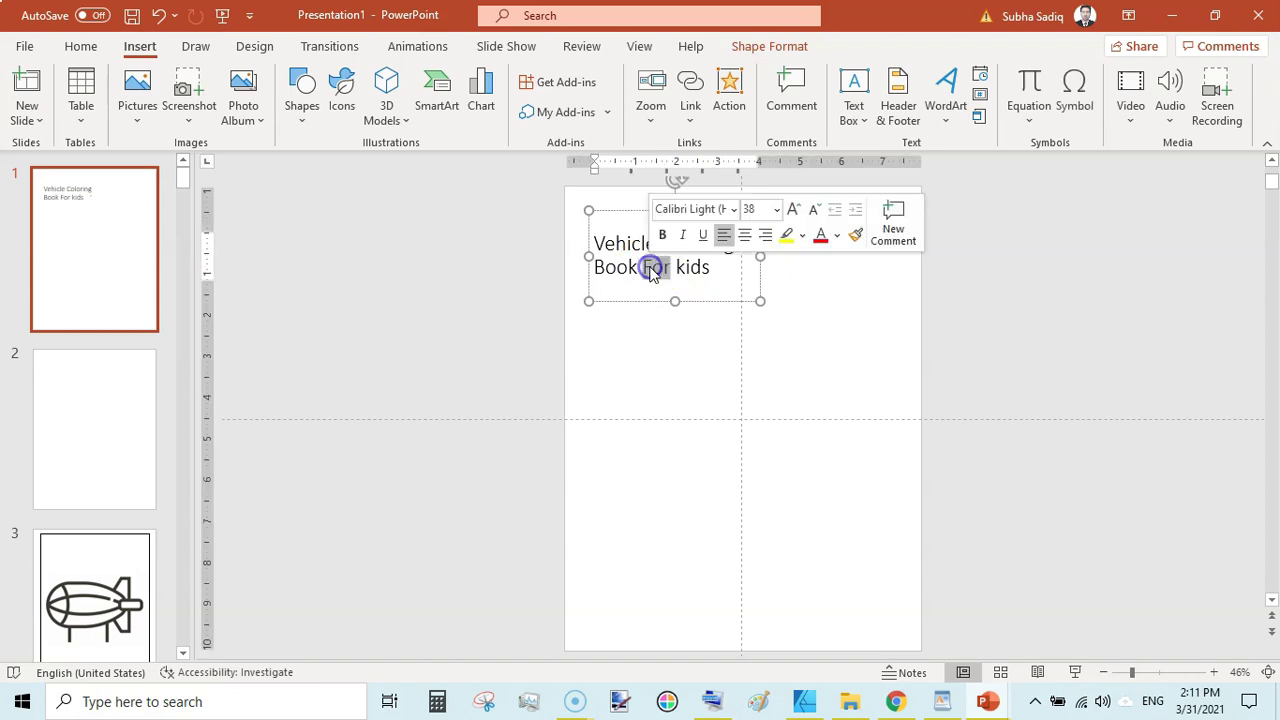
left_click(86, 47)
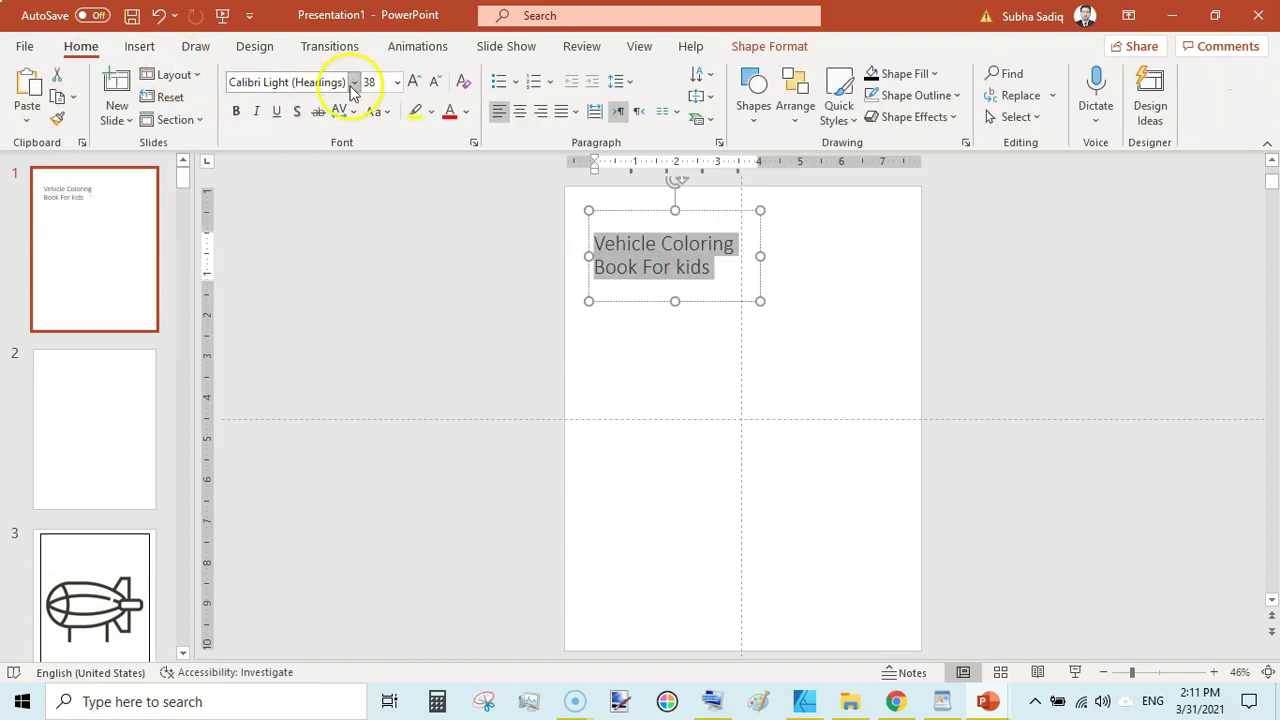
left_click(331, 80)
type("dr")
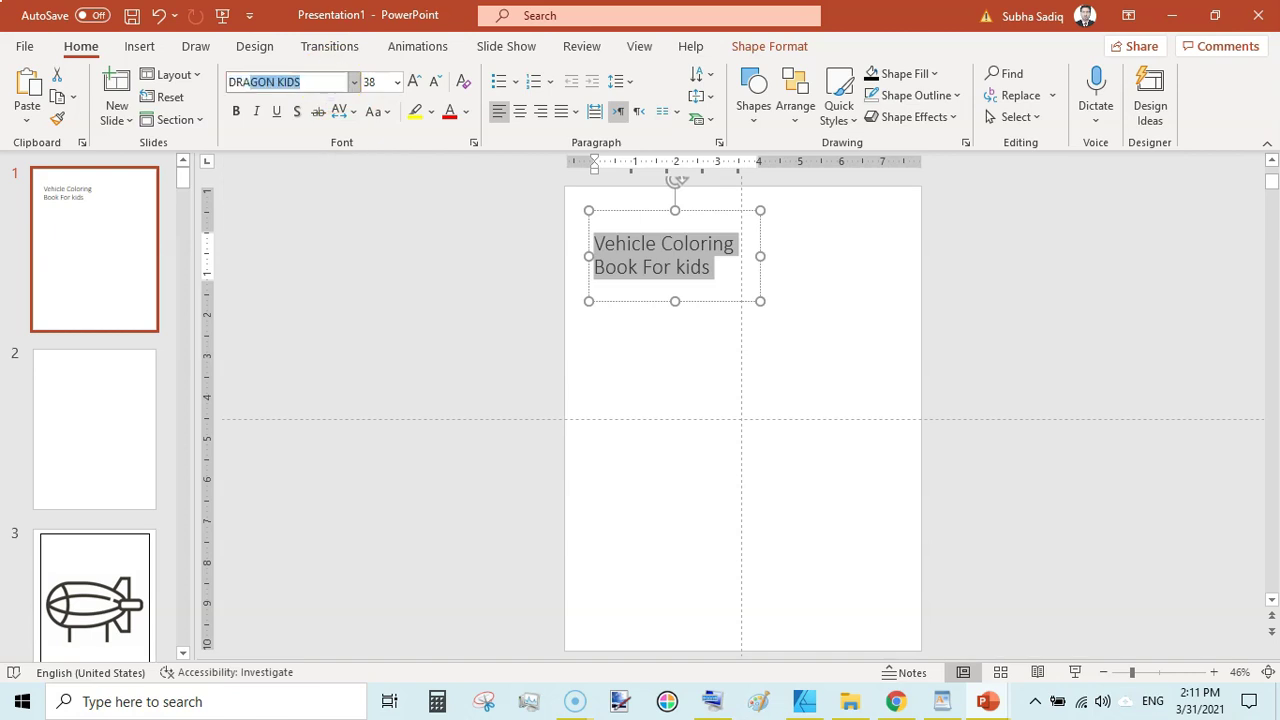
left_click(399, 287)
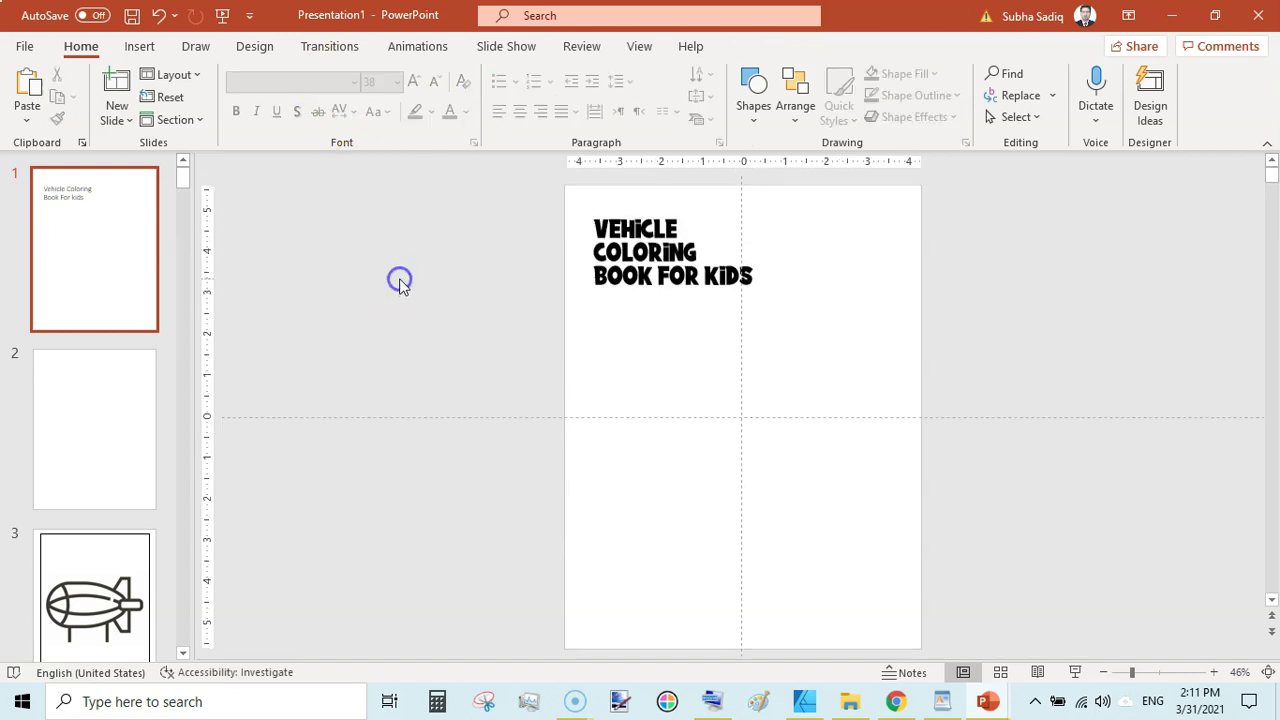
Step: Set the font size of the title on slide 1 to 54 and resize its text box to about 4.4 in wide
left_click(663, 262)
left_click_drag(760, 257, 728, 263)
triple_click(663, 255)
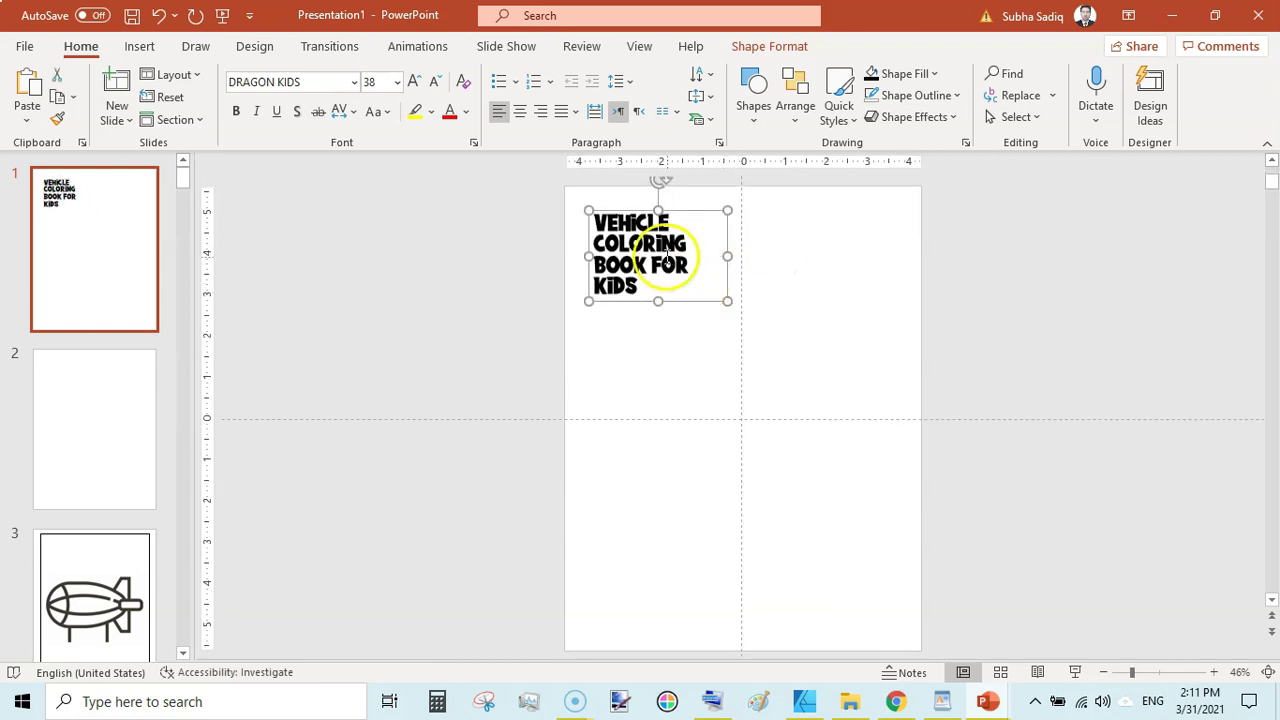
left_click(414, 80)
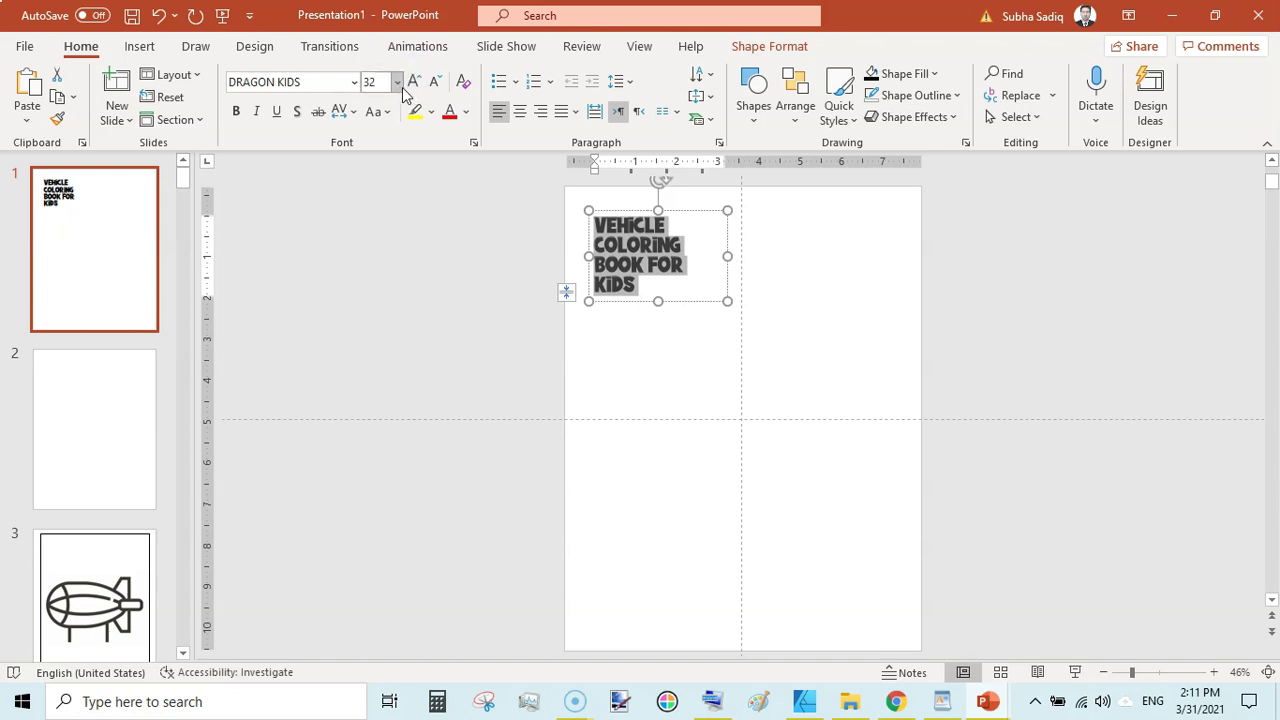
left_click(397, 82)
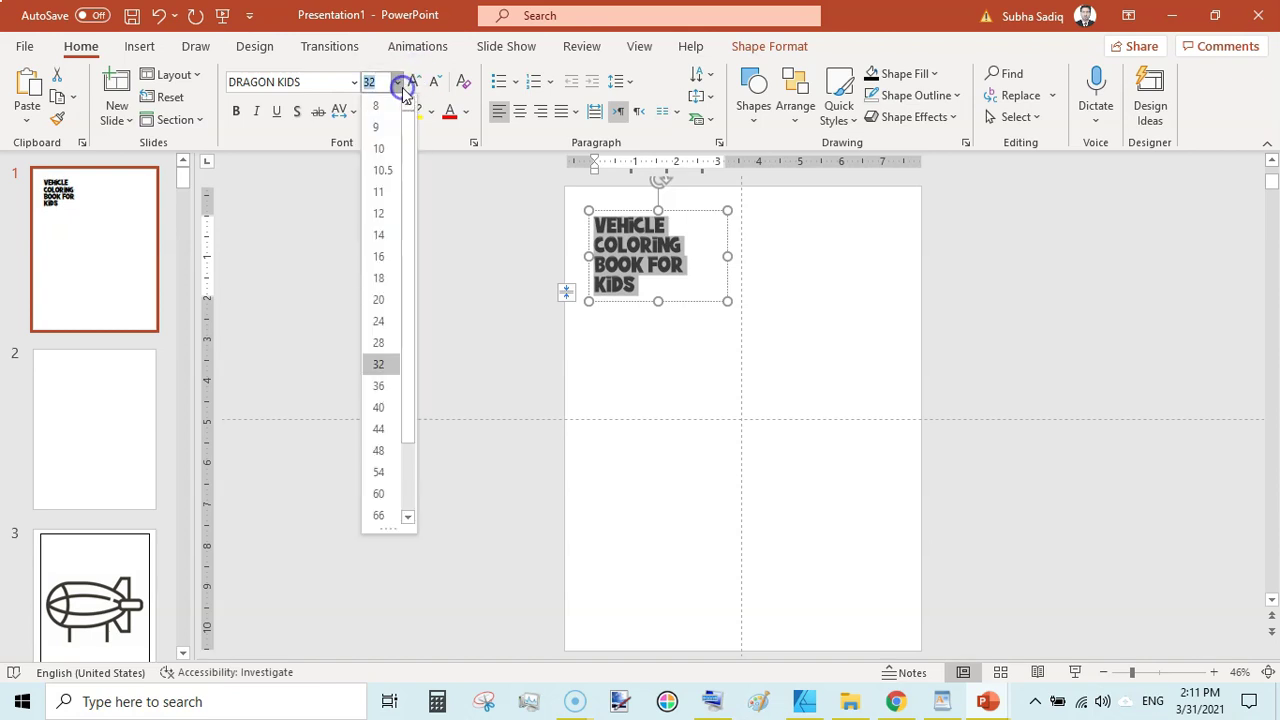
left_click(391, 476)
left_click_drag(731, 257, 768, 257)
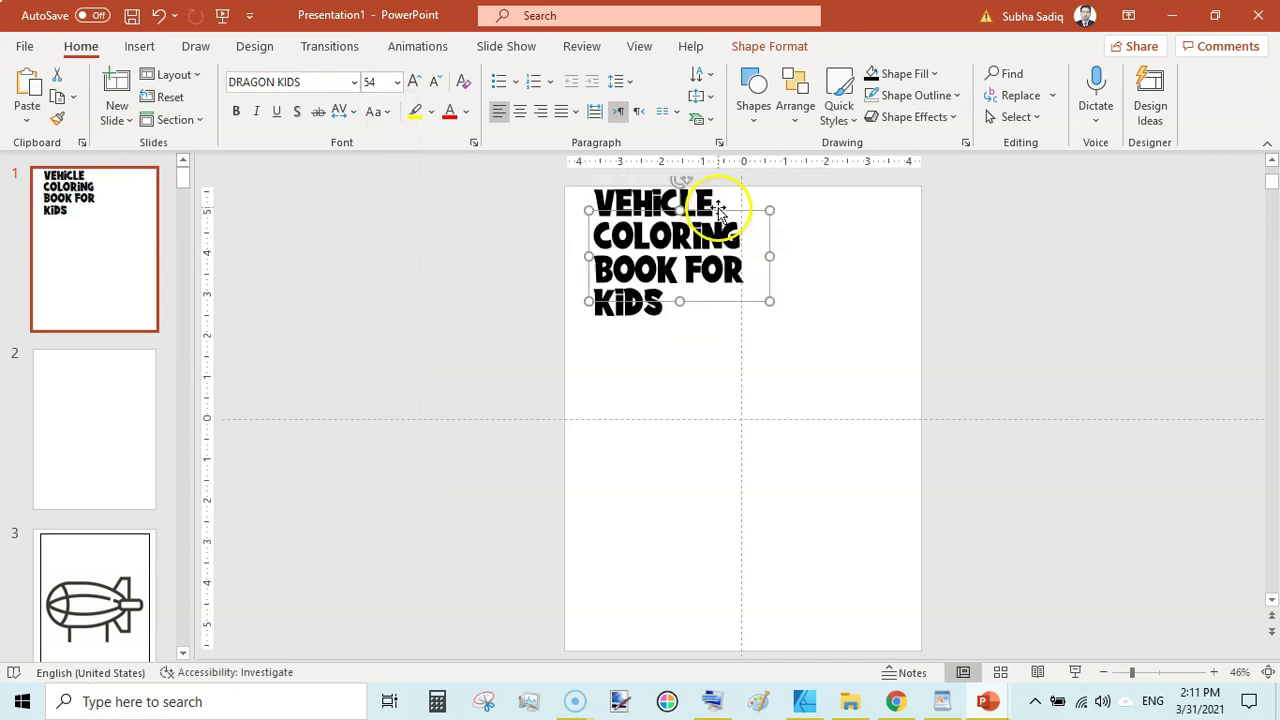
Step: Move the title text box to the horizontal middle of slide 1, just above the page centre, and centre-align its text
left_click_drag(720, 214, 745, 286)
triple_click(748, 340)
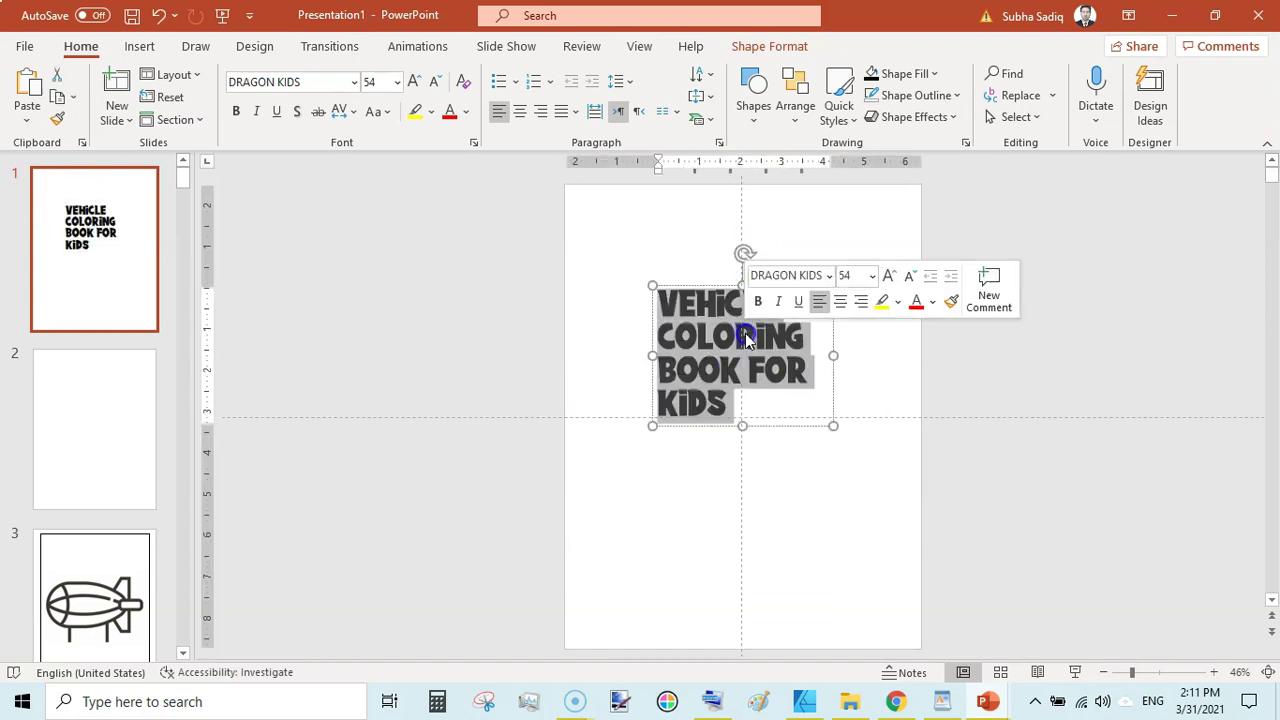
left_click(528, 113)
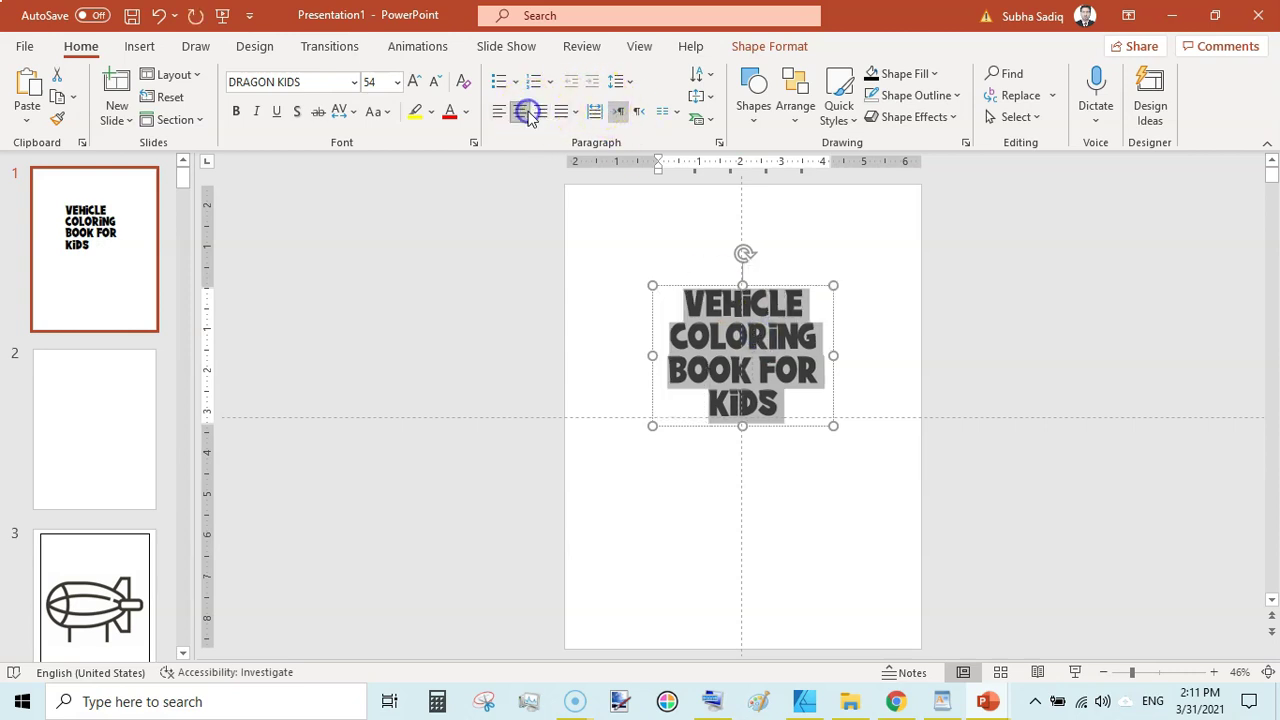
Step: Set the title's character spacing to Loose and move its text box down to the exact centre of slide 1
left_click(354, 118)
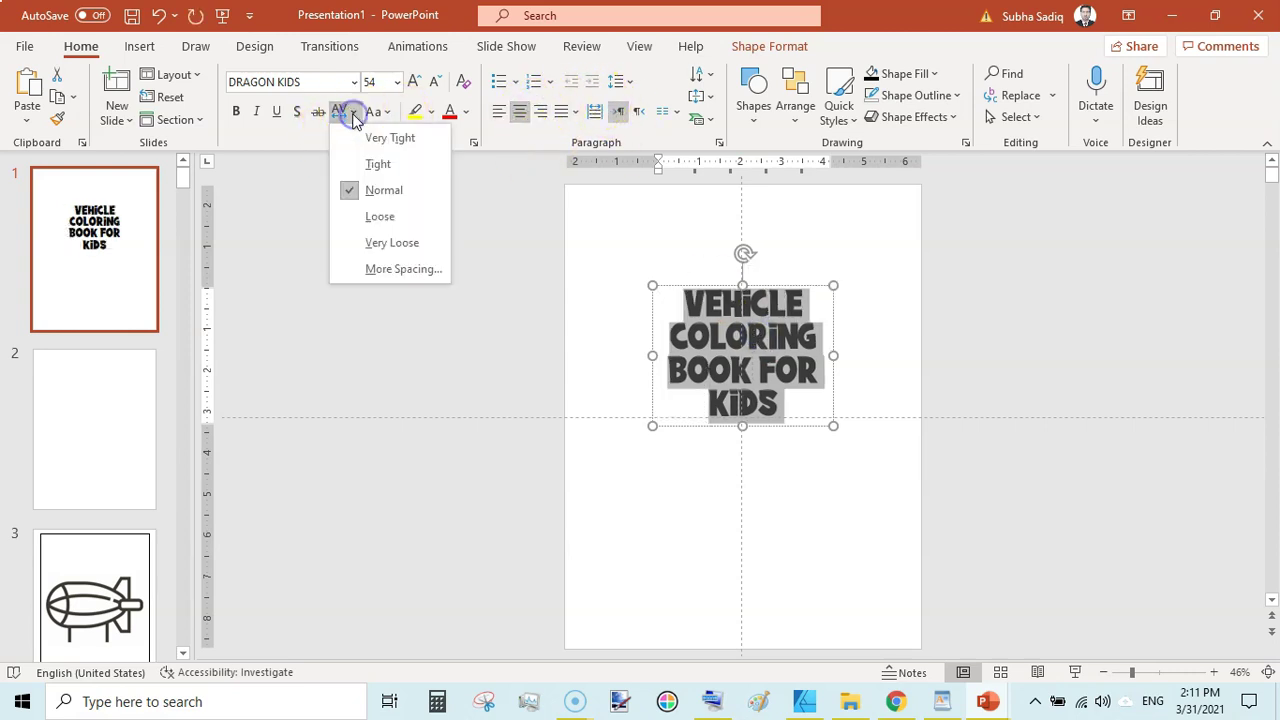
left_click(380, 216)
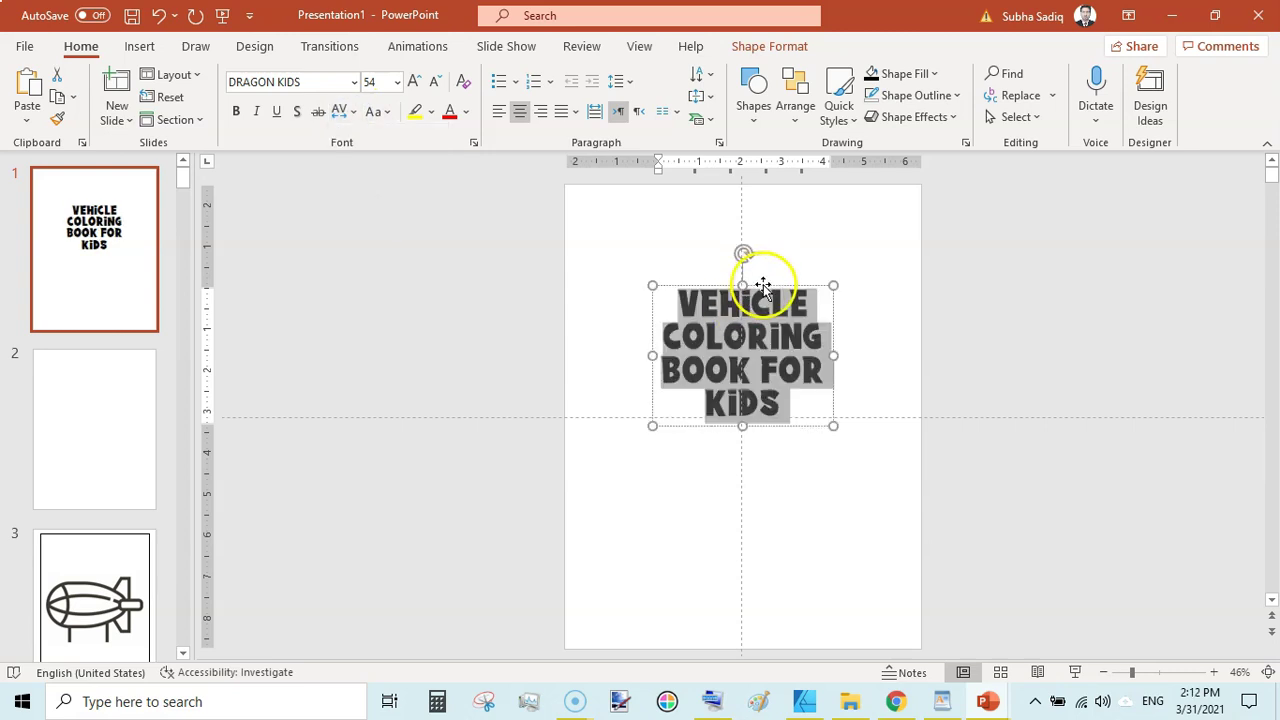
left_click_drag(767, 299, 767, 341)
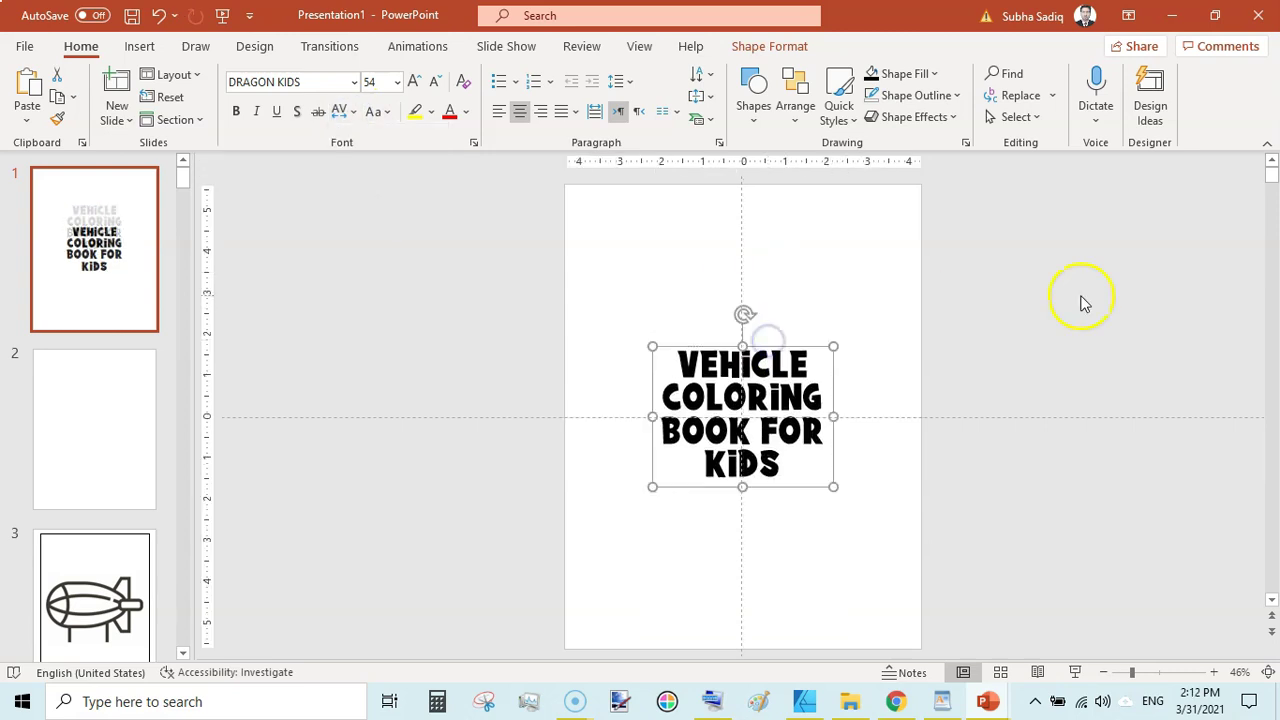
left_click(1080, 299)
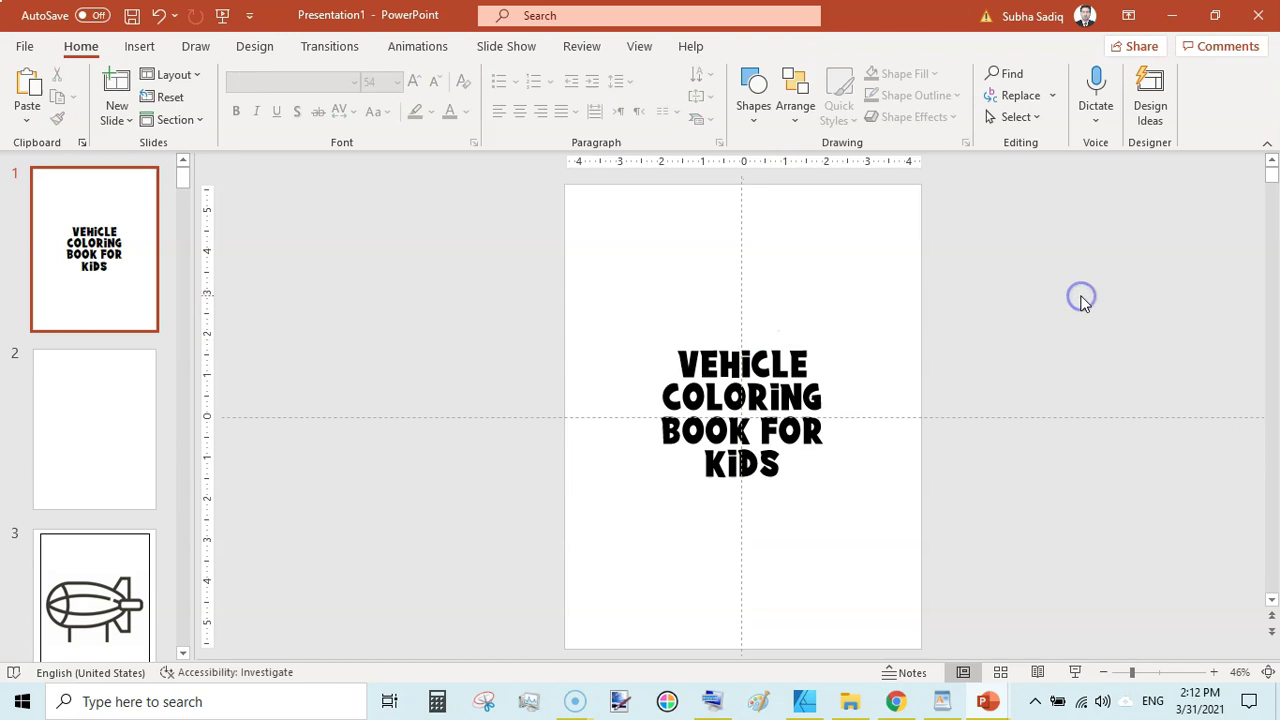
Step: Enter "Published By XYZ Publishing" in the title placeholder on slide 2
left_click(126, 420)
left_click(673, 264)
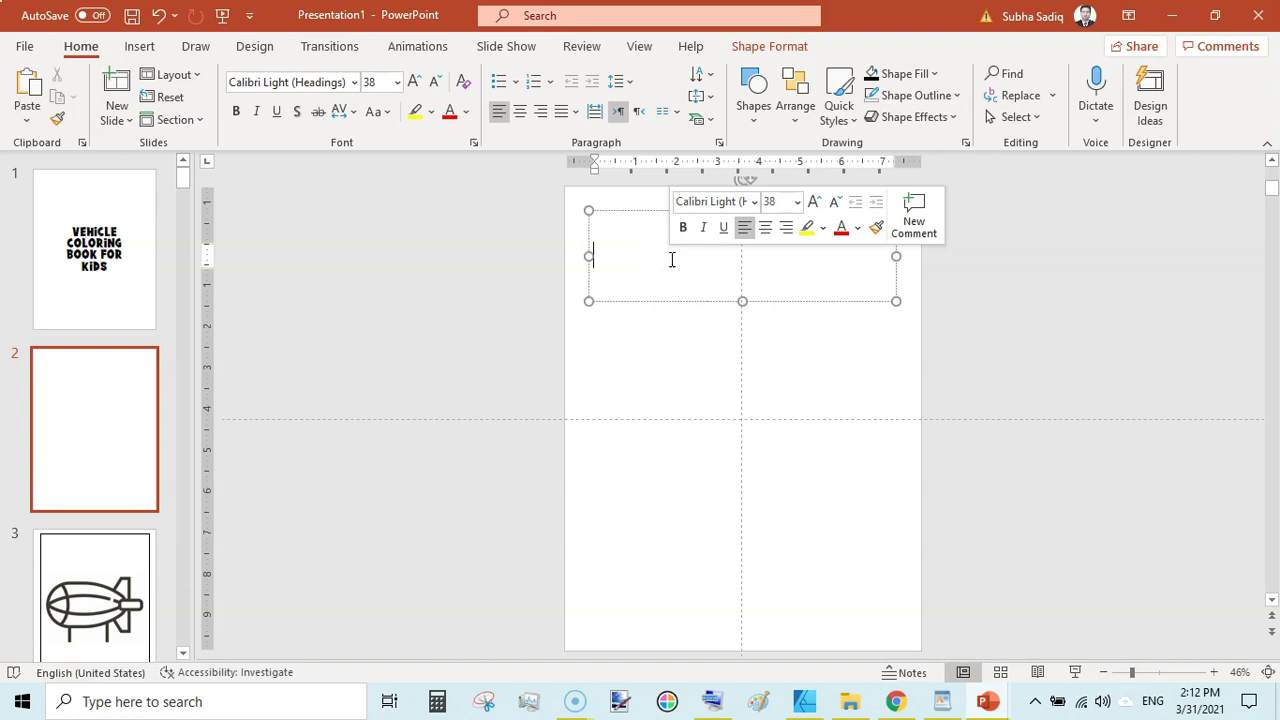
type("Publishe")
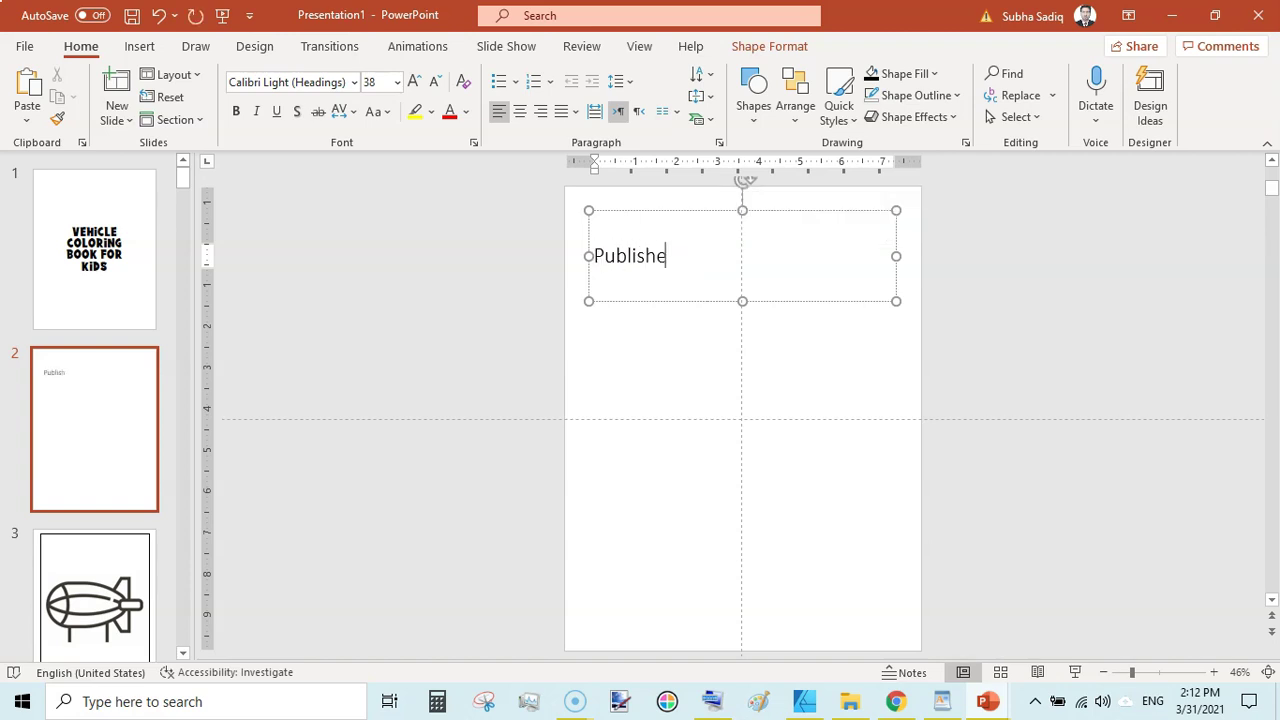
type("d By XYZ Publishing")
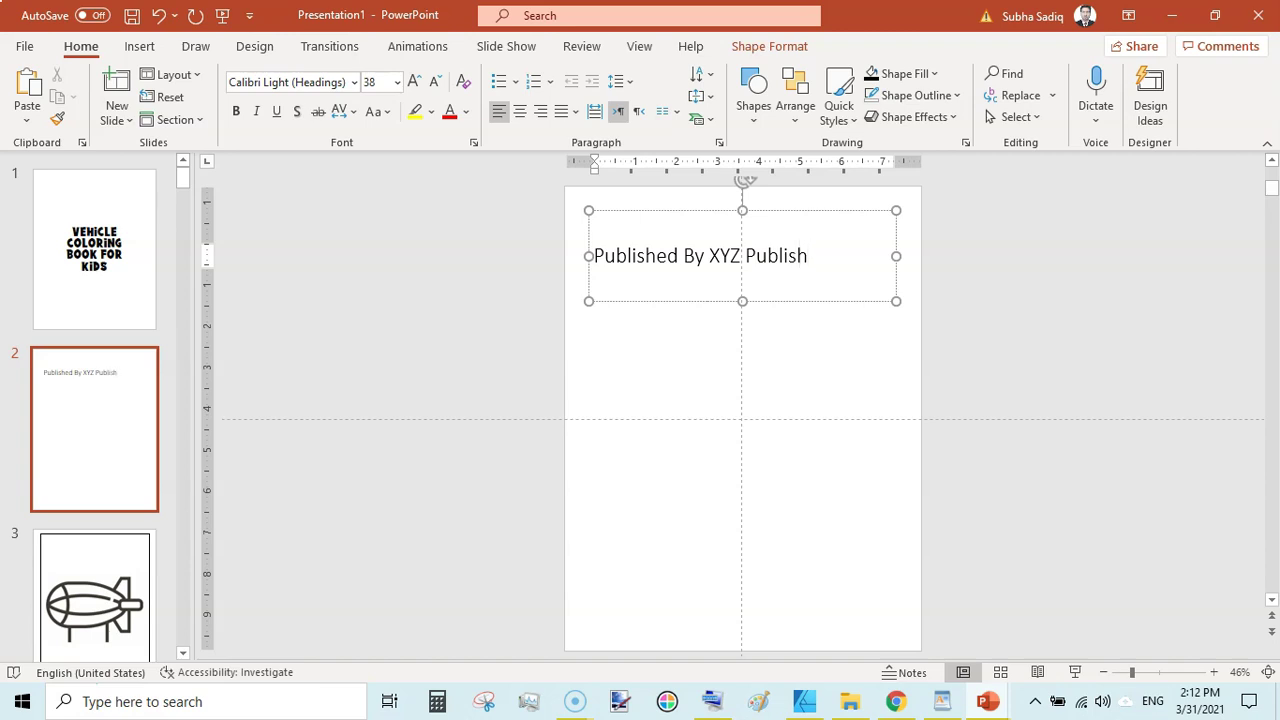
Step: Format the publisher line on slide 2 as centred text in size 28 and move it to the bottom of the page
triple_click(643, 254)
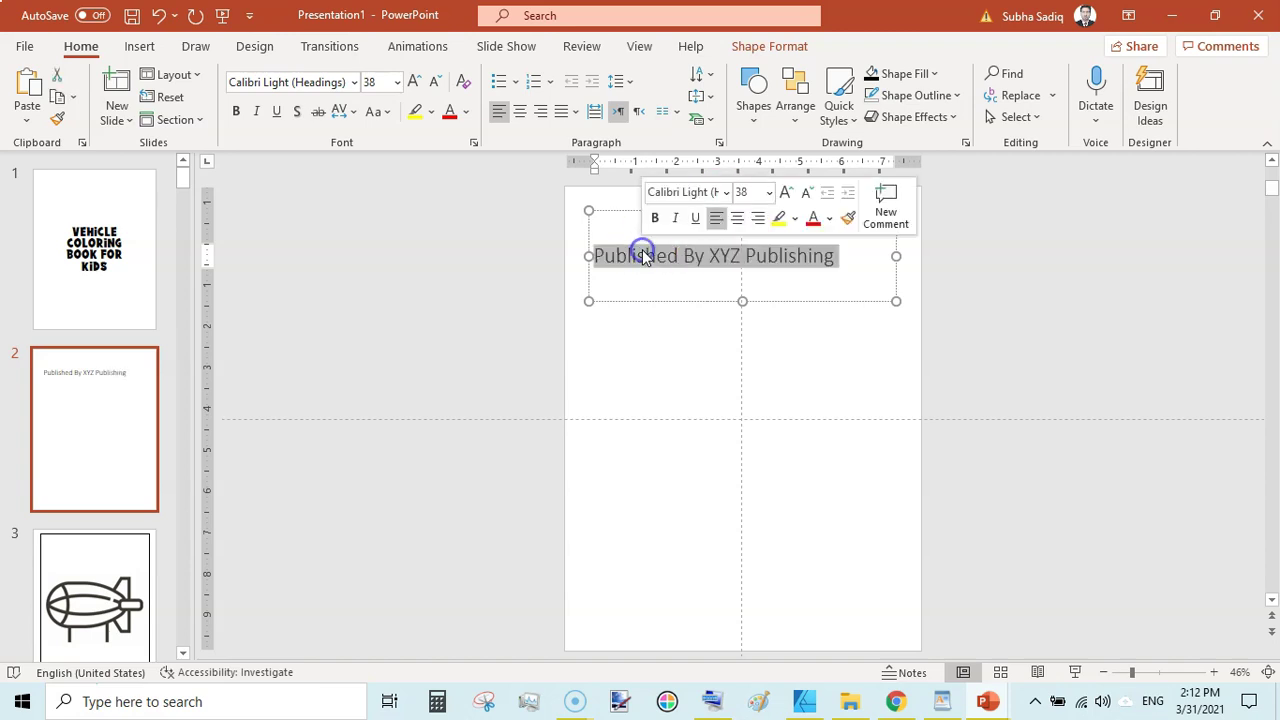
left_click(437, 84)
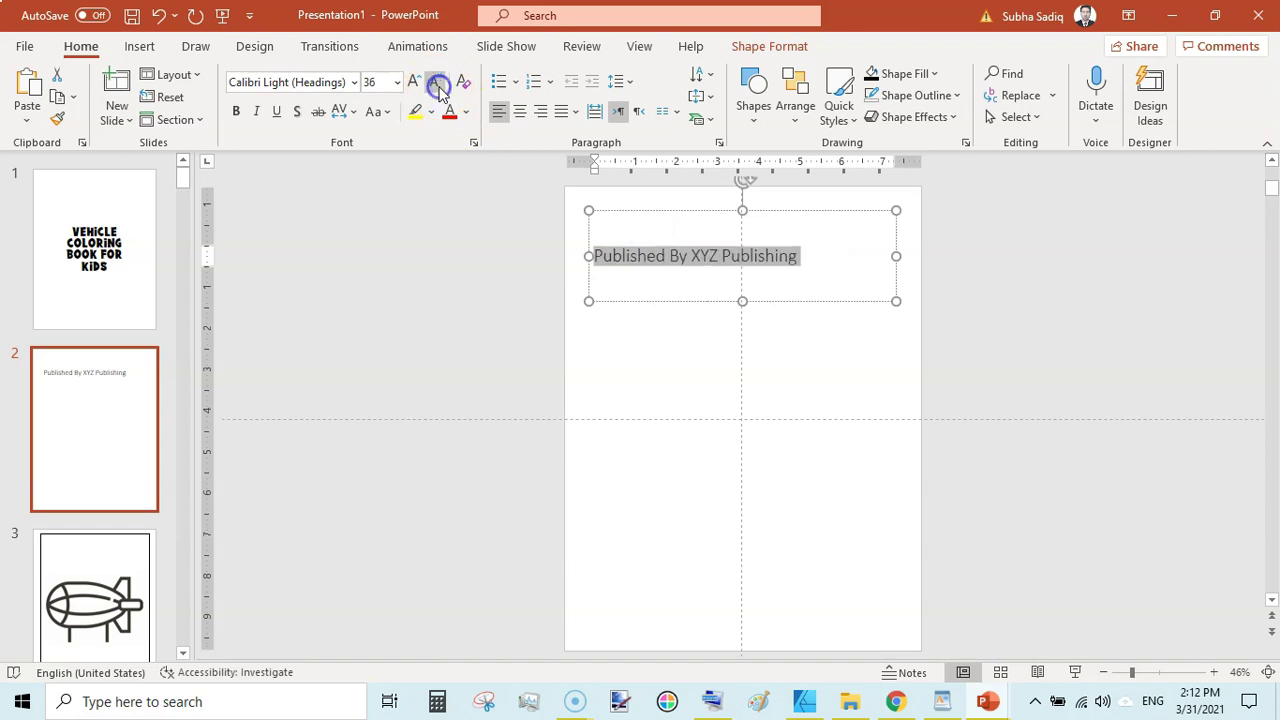
left_click(520, 111)
left_click_drag(726, 209, 766, 548)
left_click(447, 468)
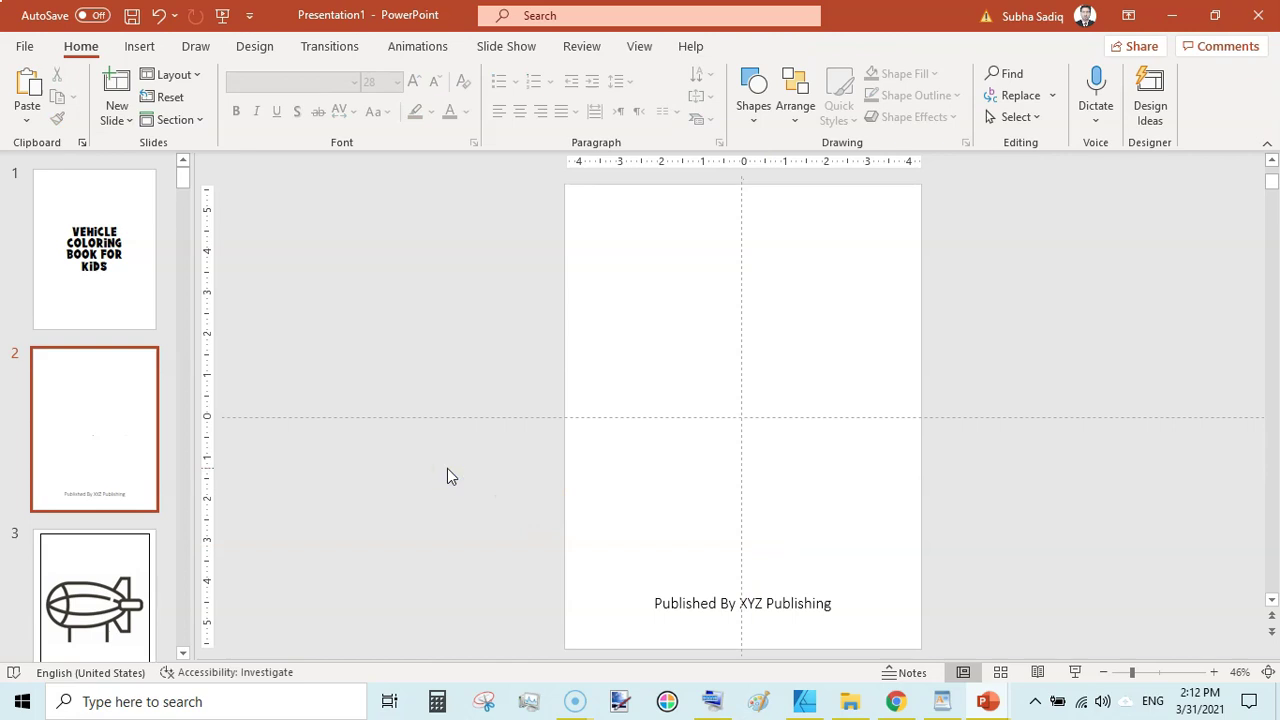
Step: Review the title page, the publisher page and the zeppelin page at the start of the presentation
left_click(96, 278)
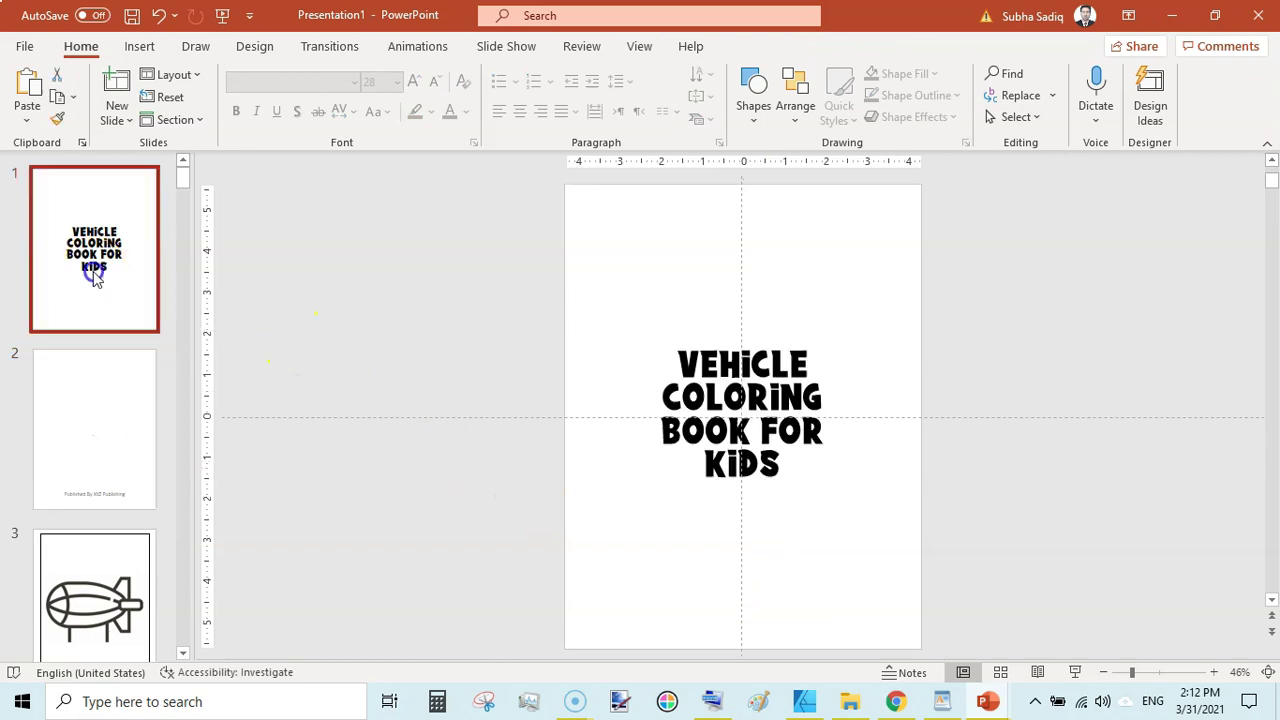
left_click(117, 403)
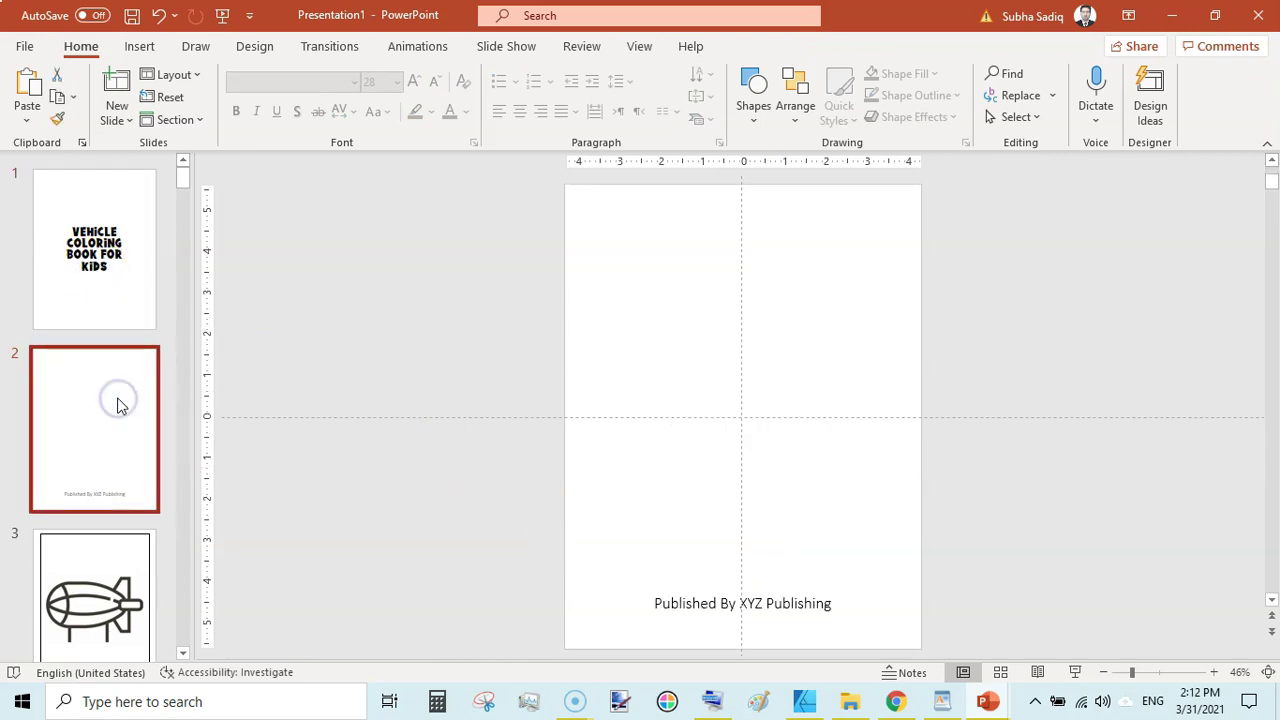
left_click(95, 588)
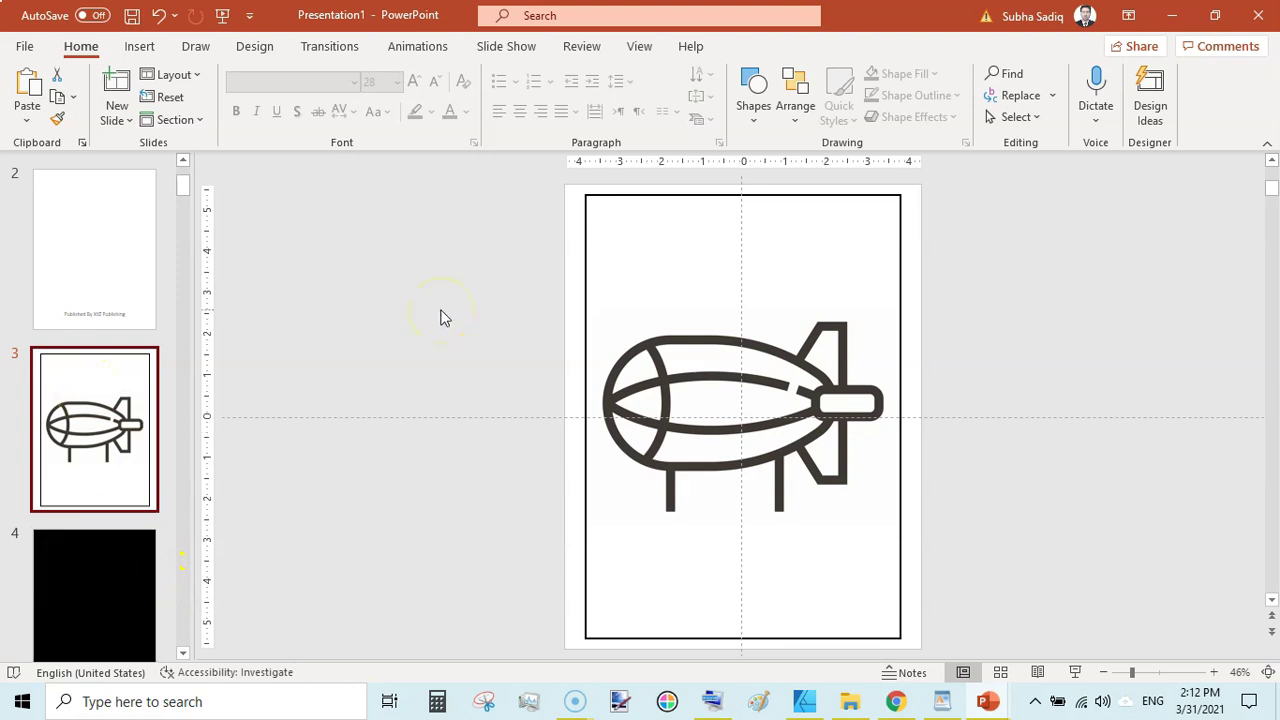
left_click(187, 190)
left_click_drag(184, 190, 186, 163)
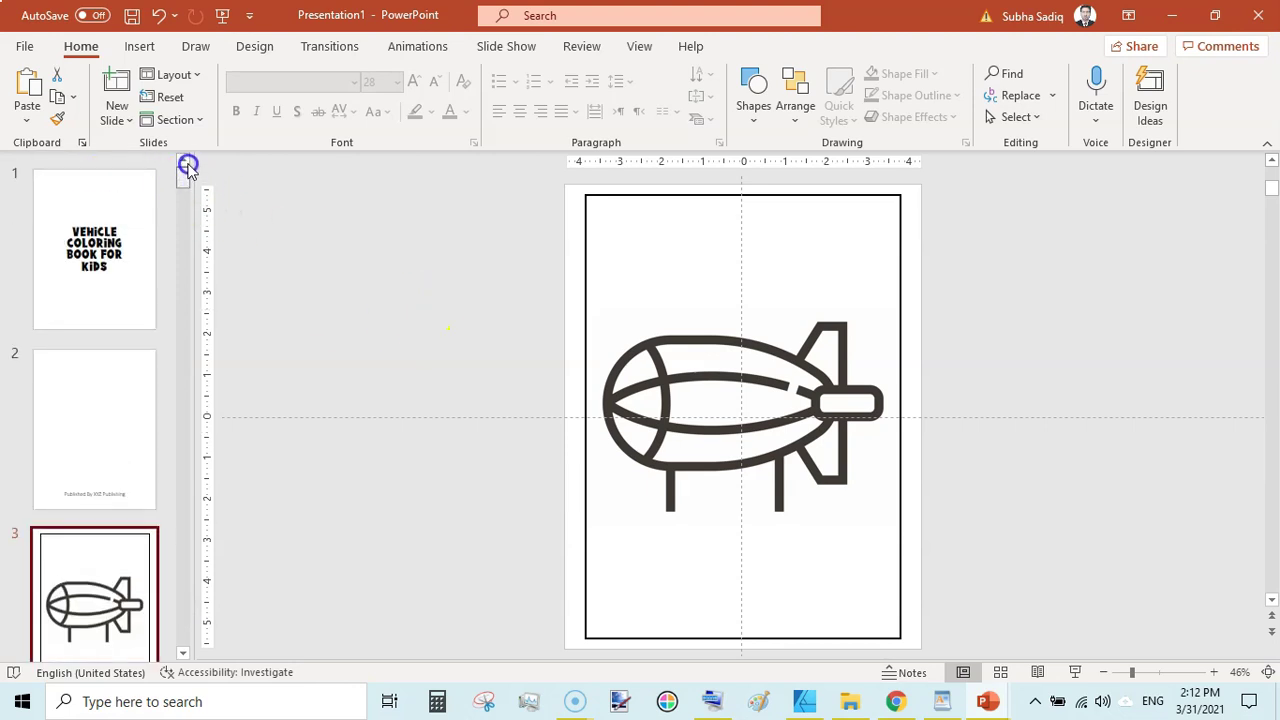